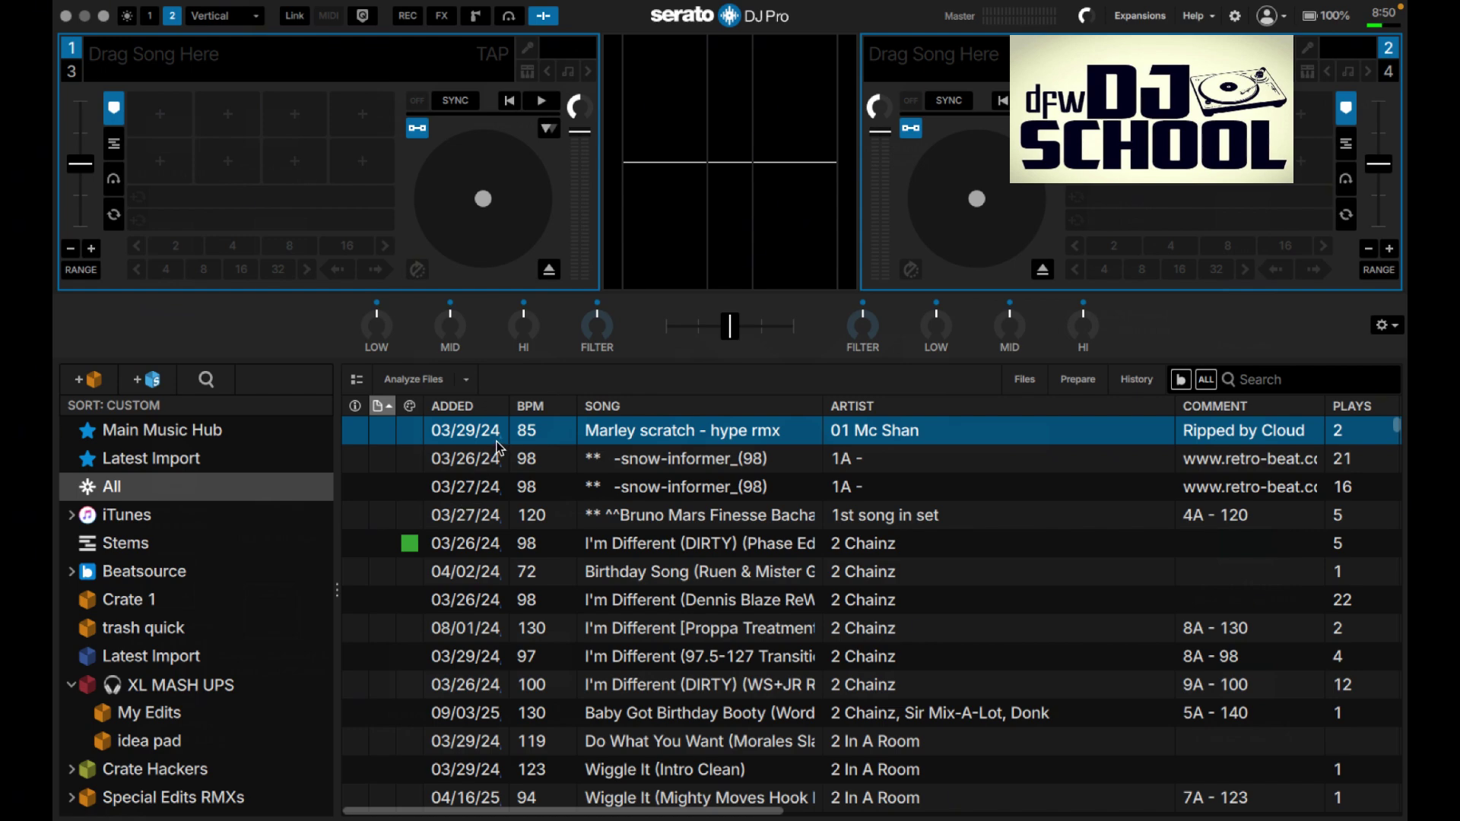
Open the favorite Main Music Hub, collapse the XL MASH UPS crate, and set the crate color of Crate 1 to green.
click(165, 435)
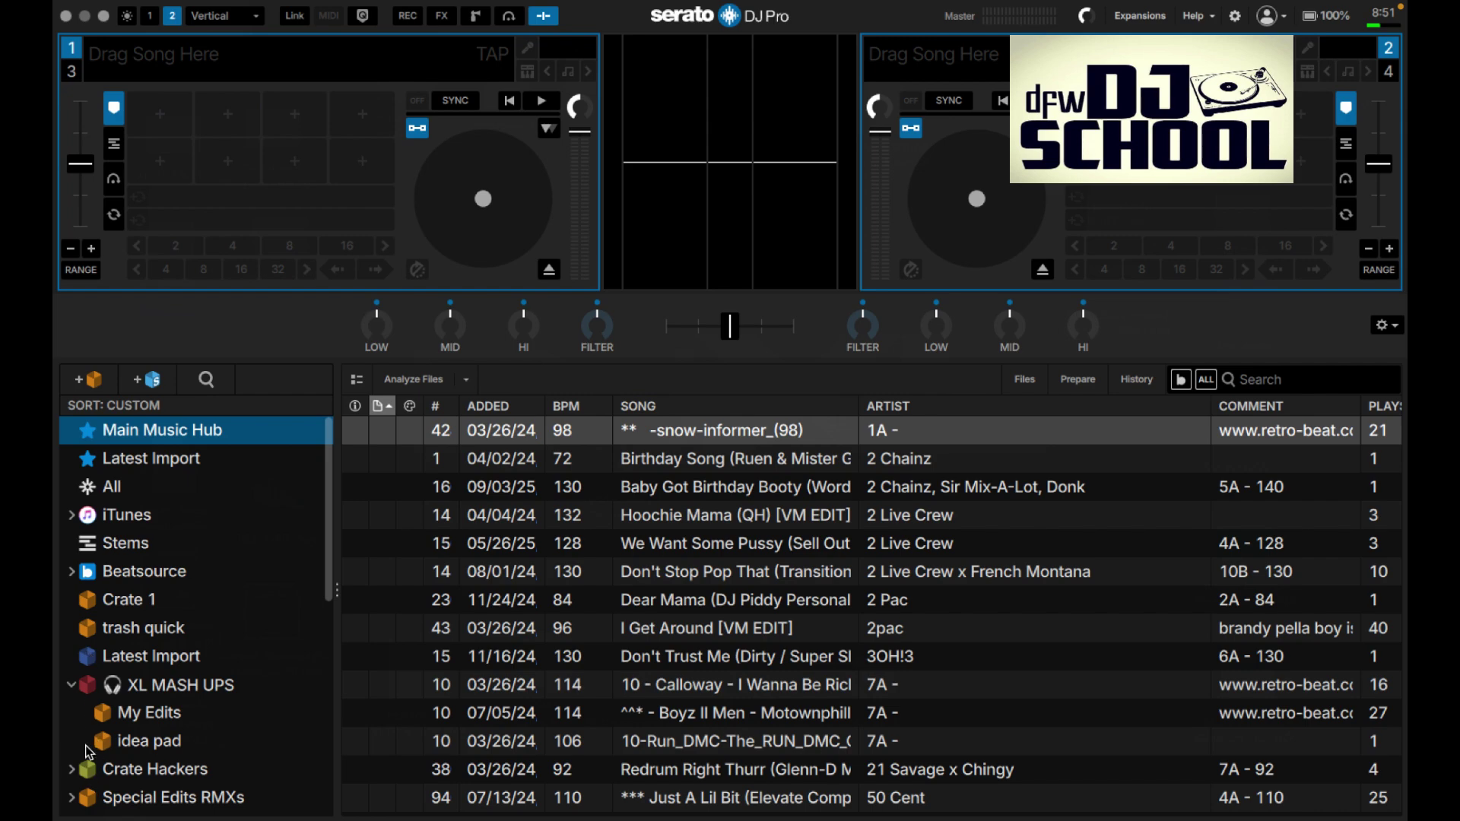
click(70, 685)
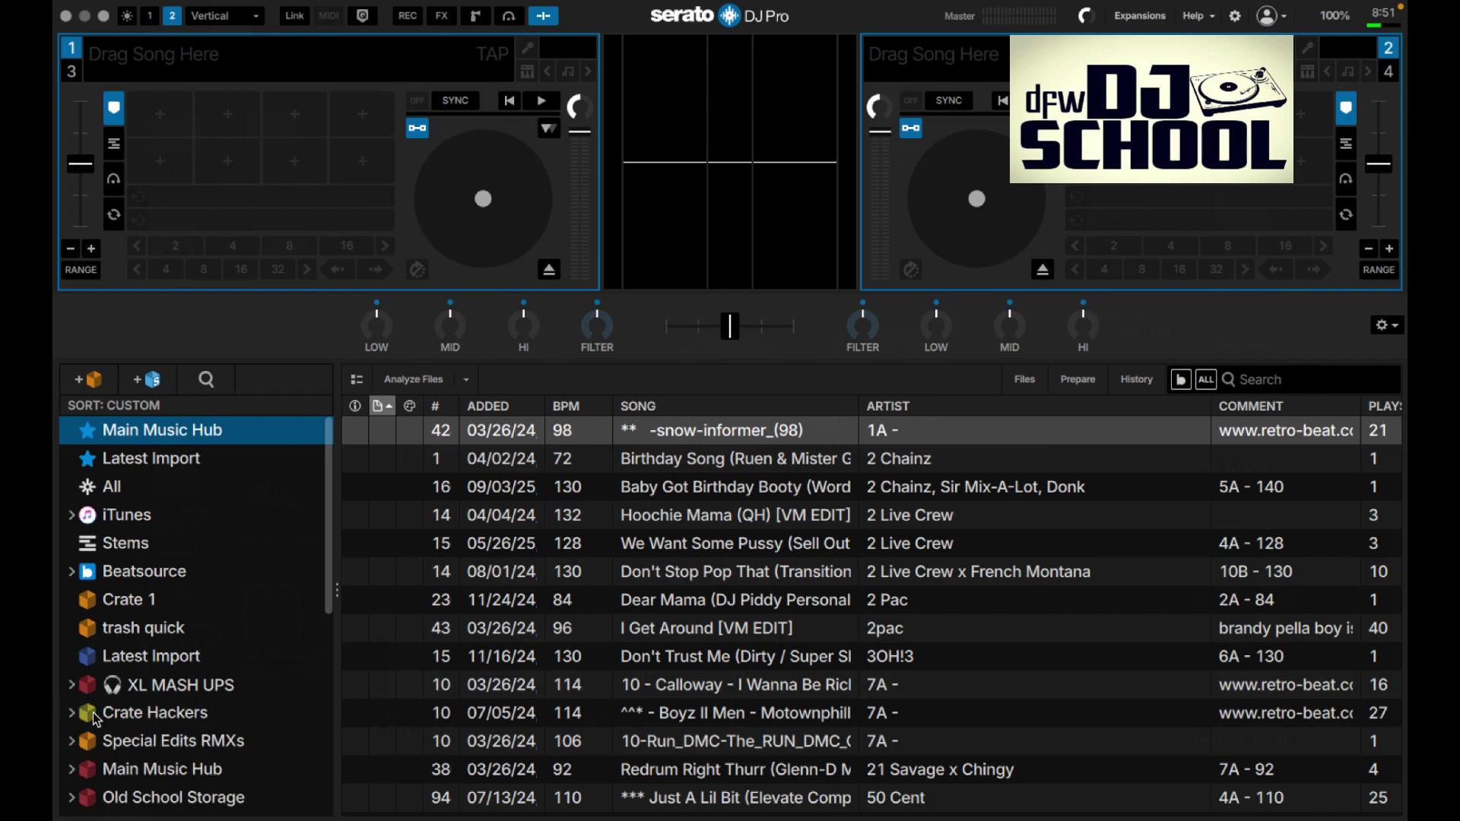
click(100, 606)
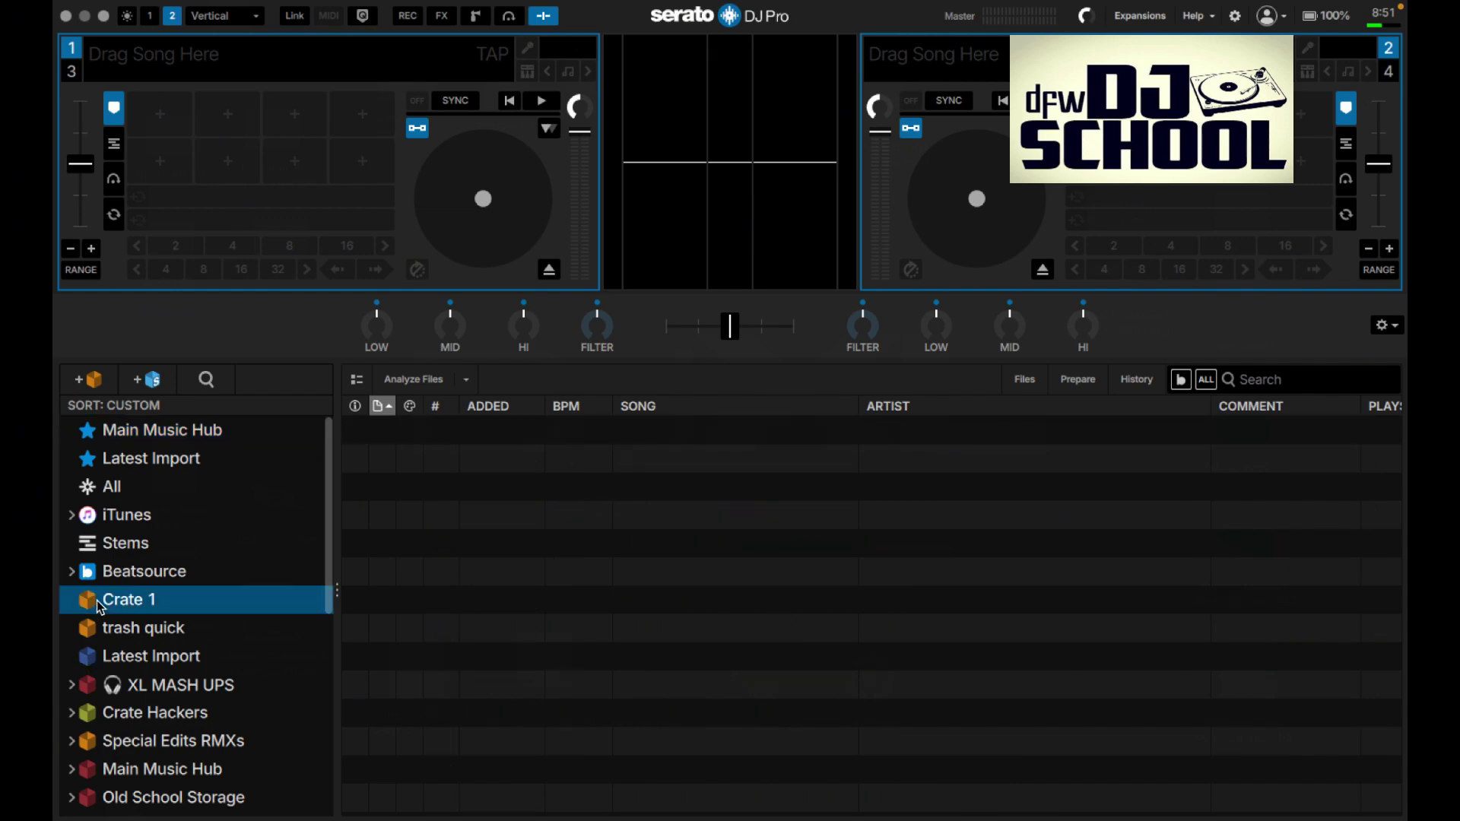
right_click(100, 606)
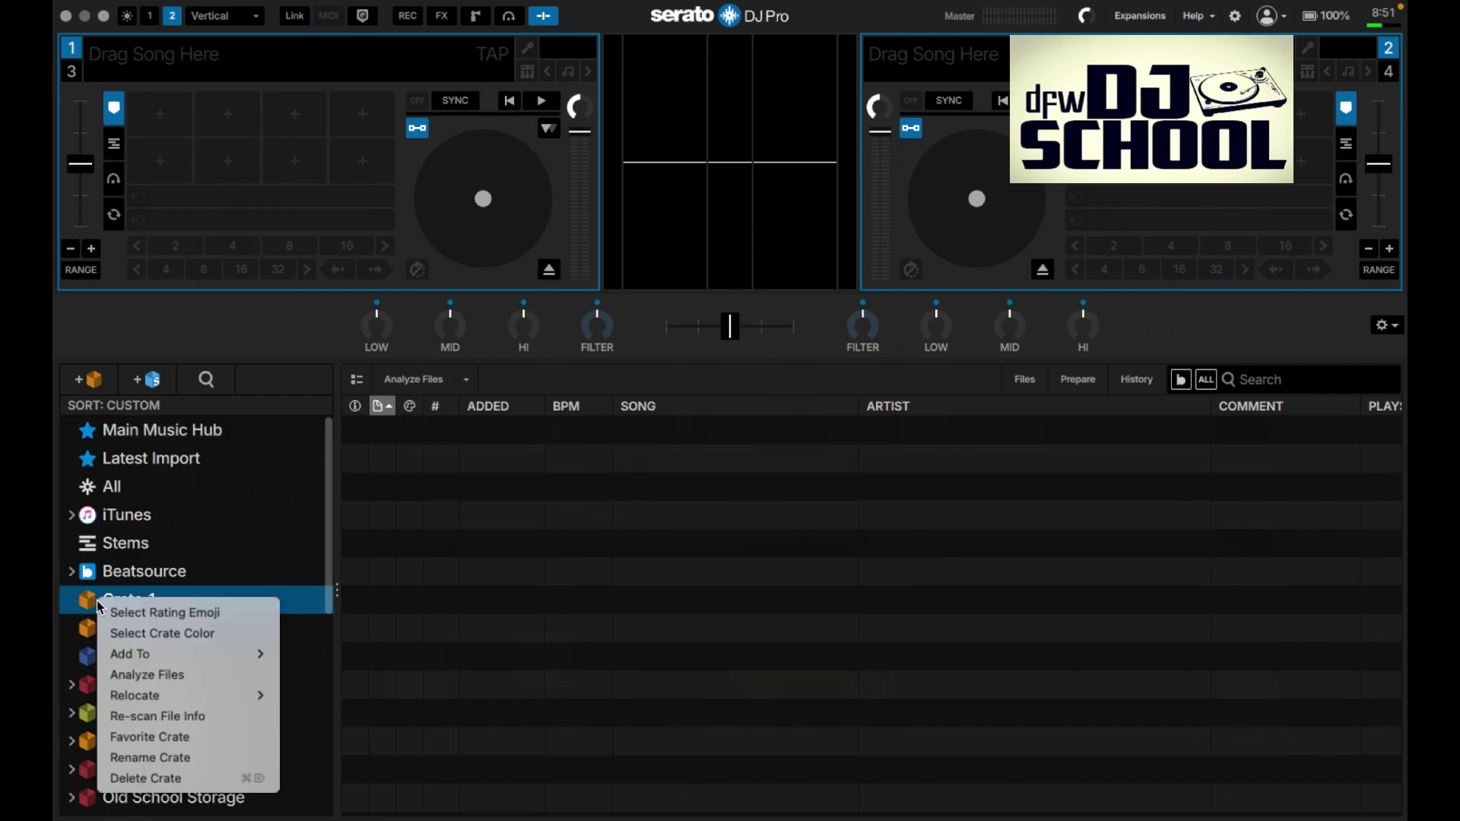
click(140, 636)
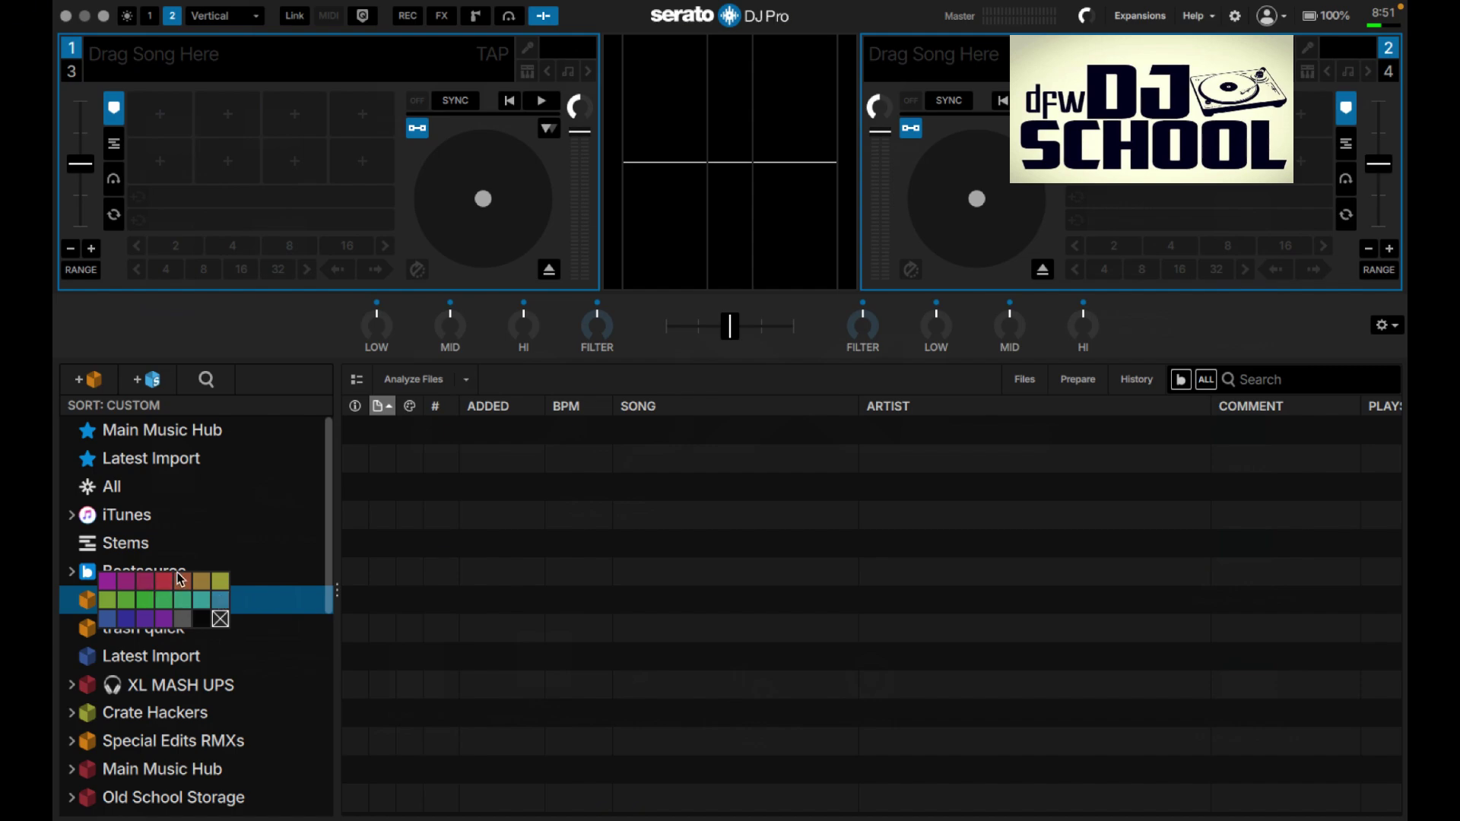
click(127, 600)
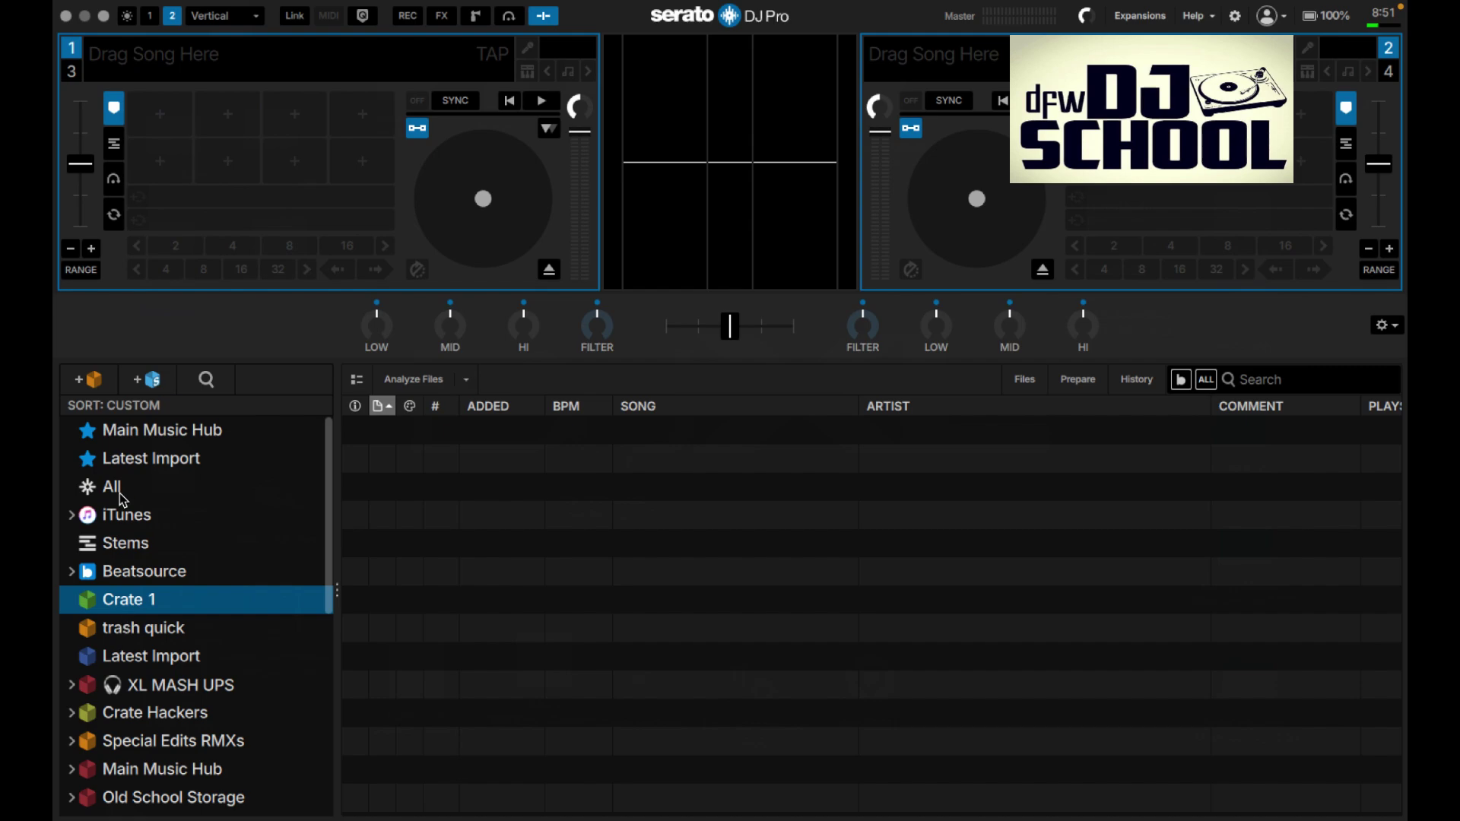
View the rating emojis available for Crate 1 and leave without assigning one.
right_click(164, 598)
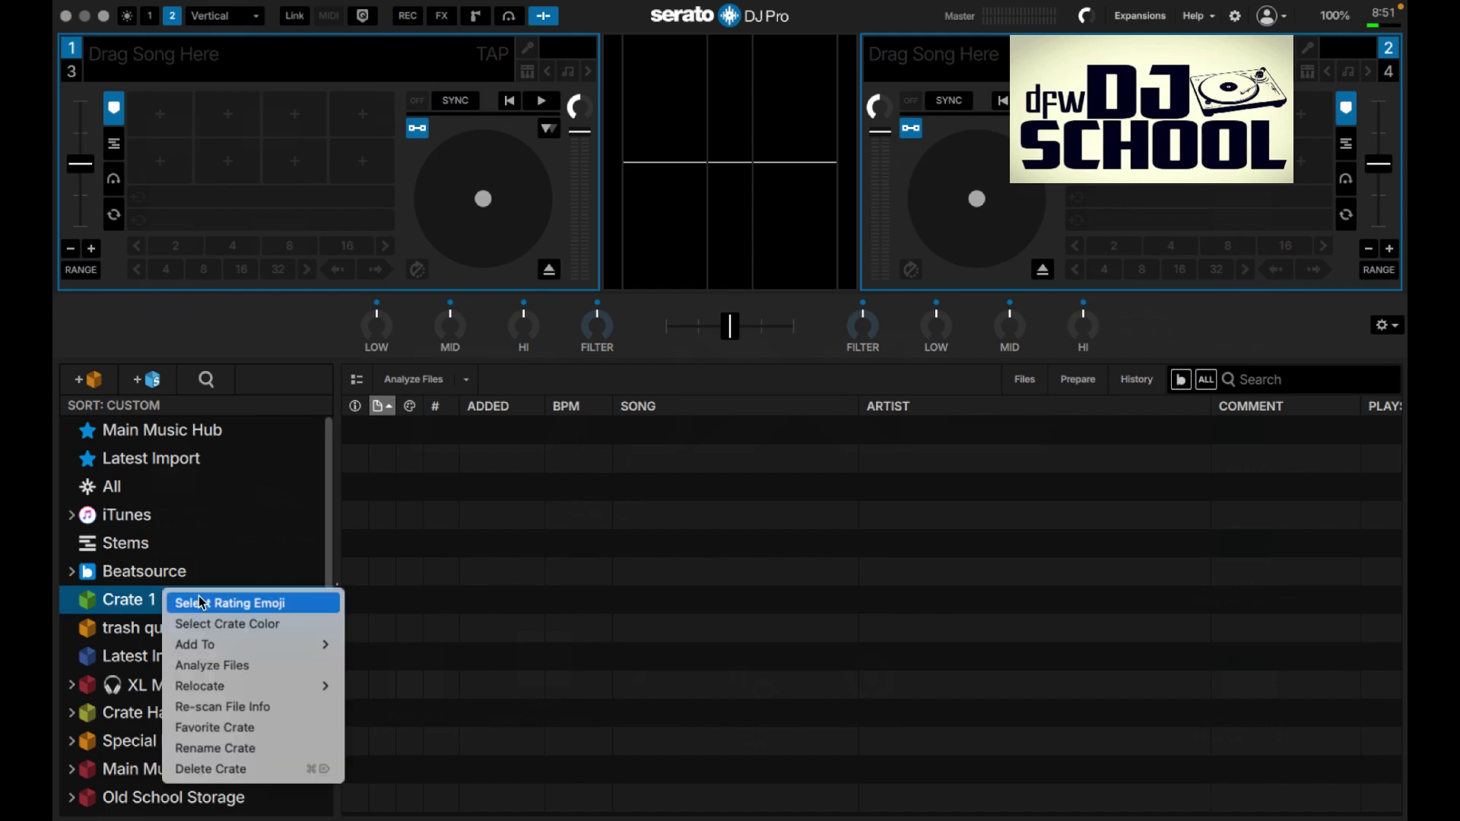
click(119, 688)
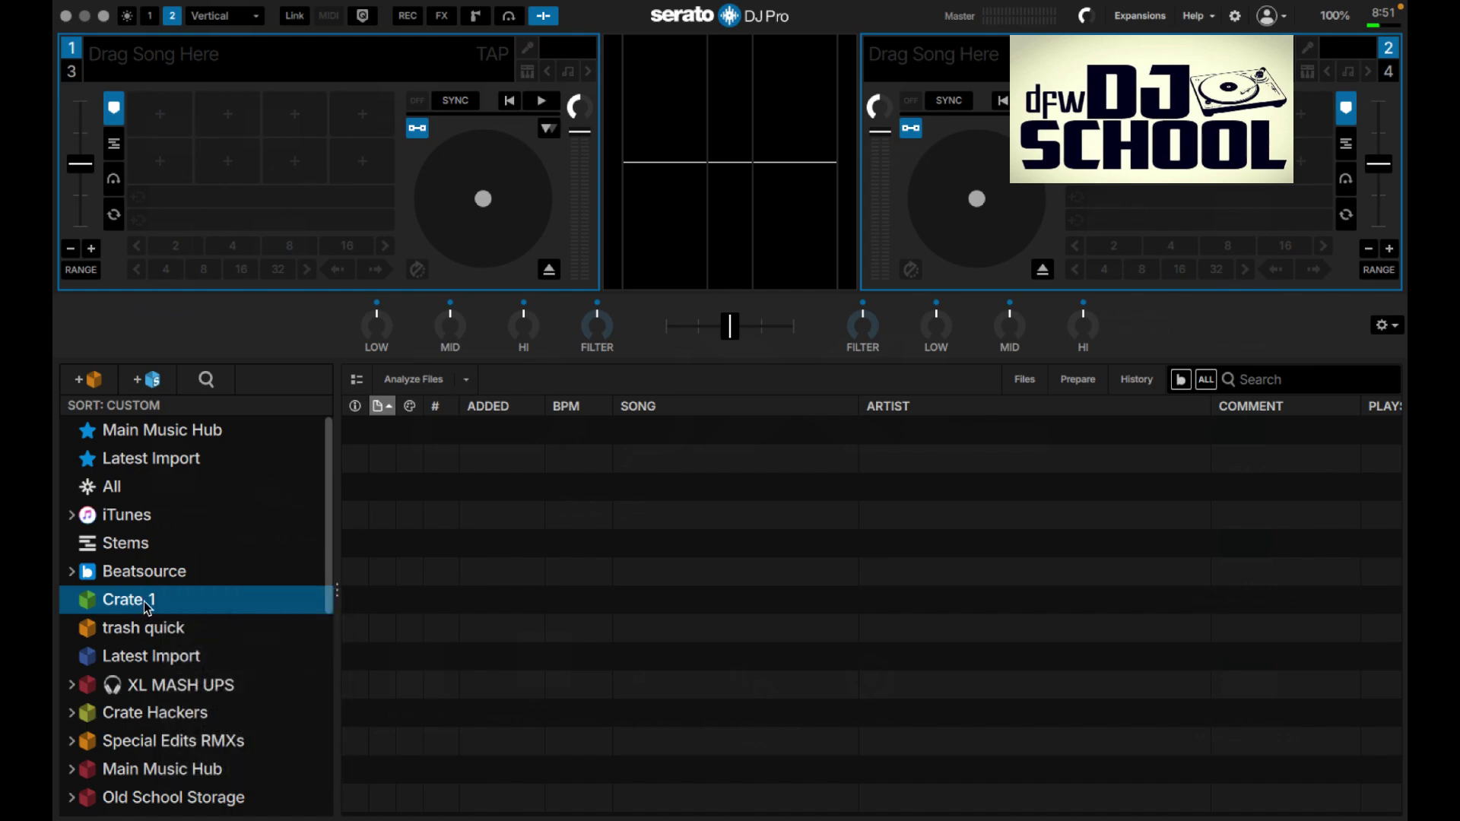
right_click(145, 609)
click(185, 617)
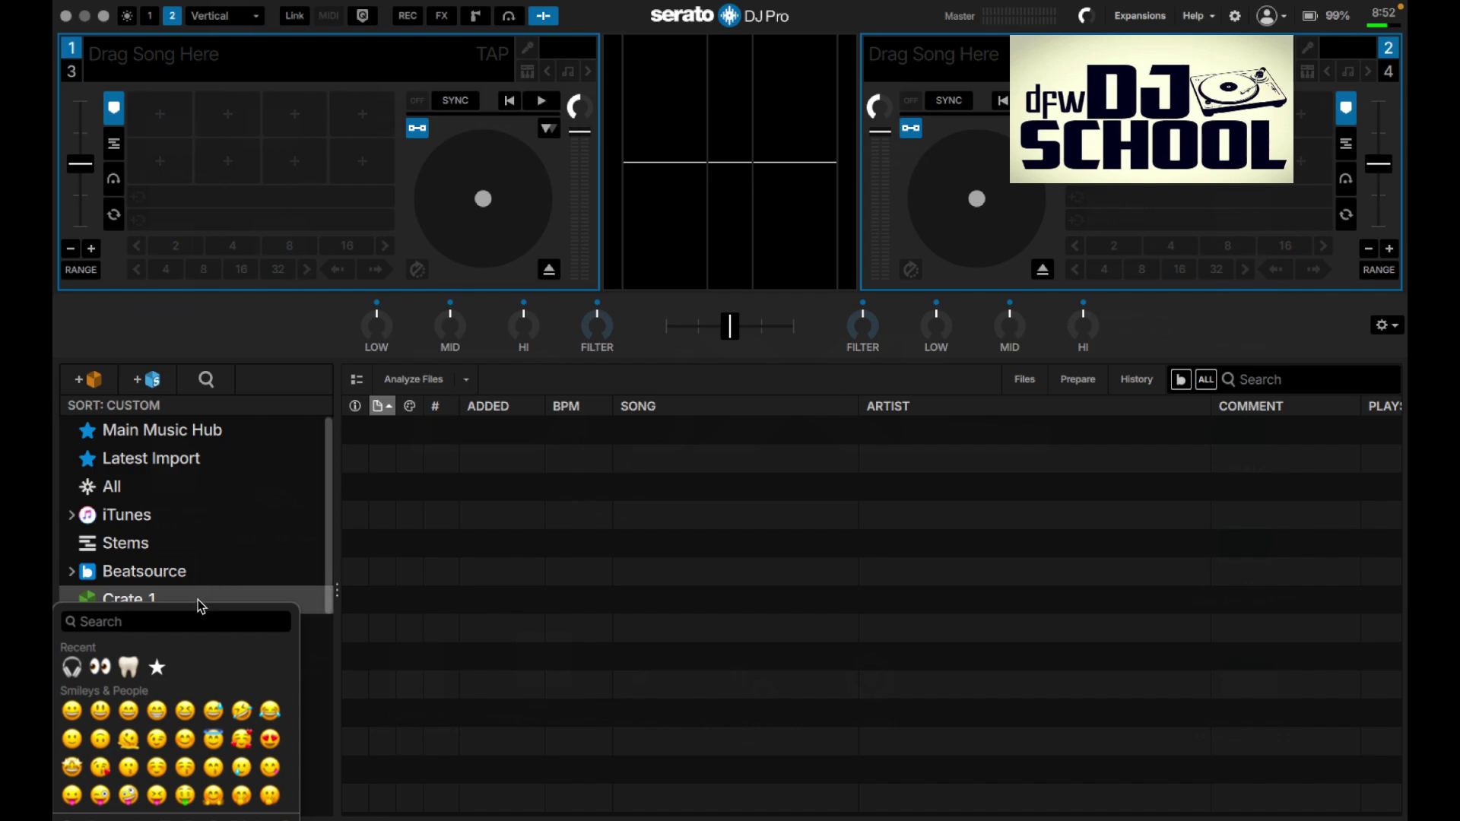
click(160, 624)
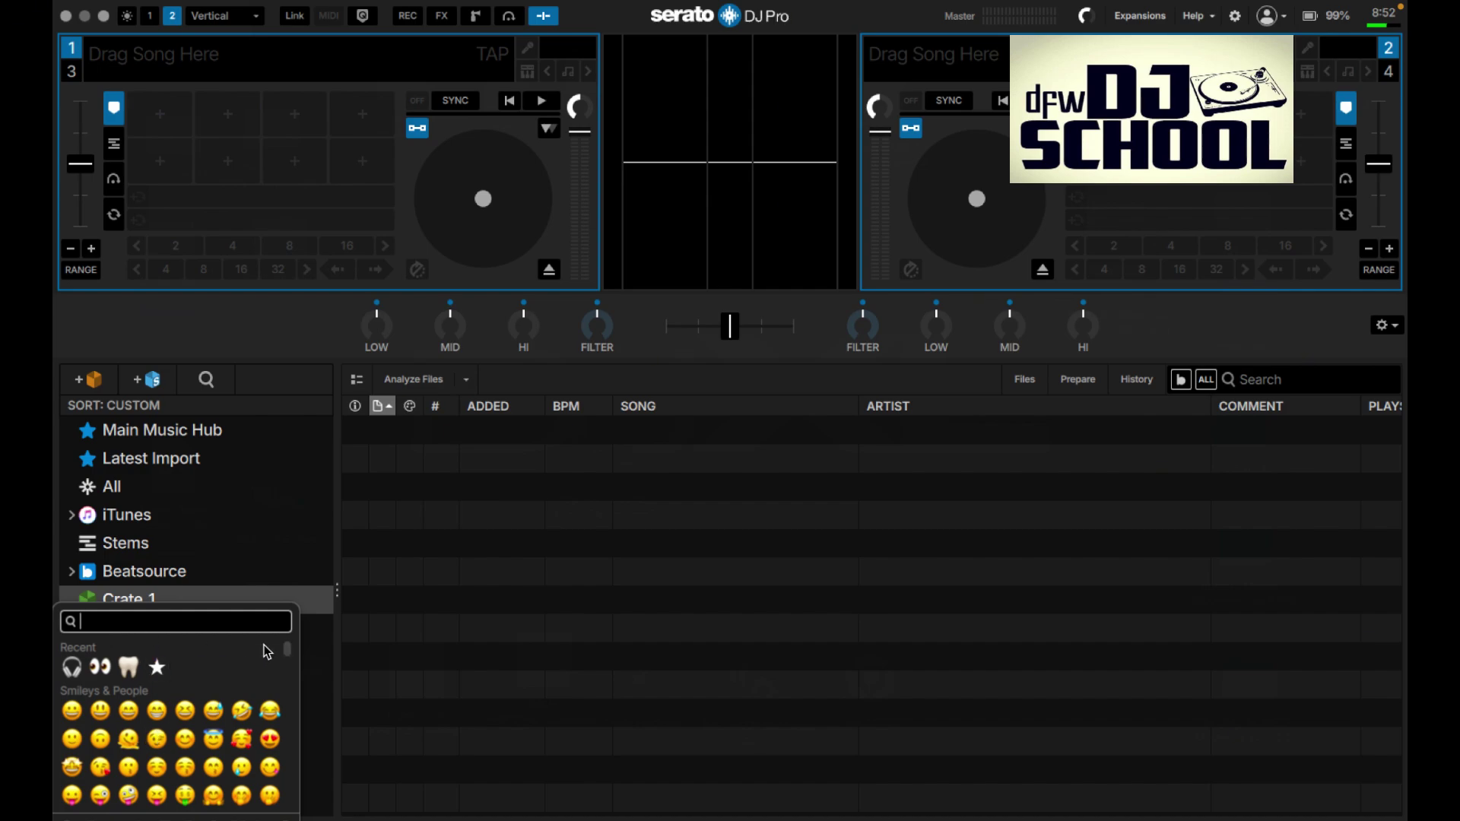
key(Escape)
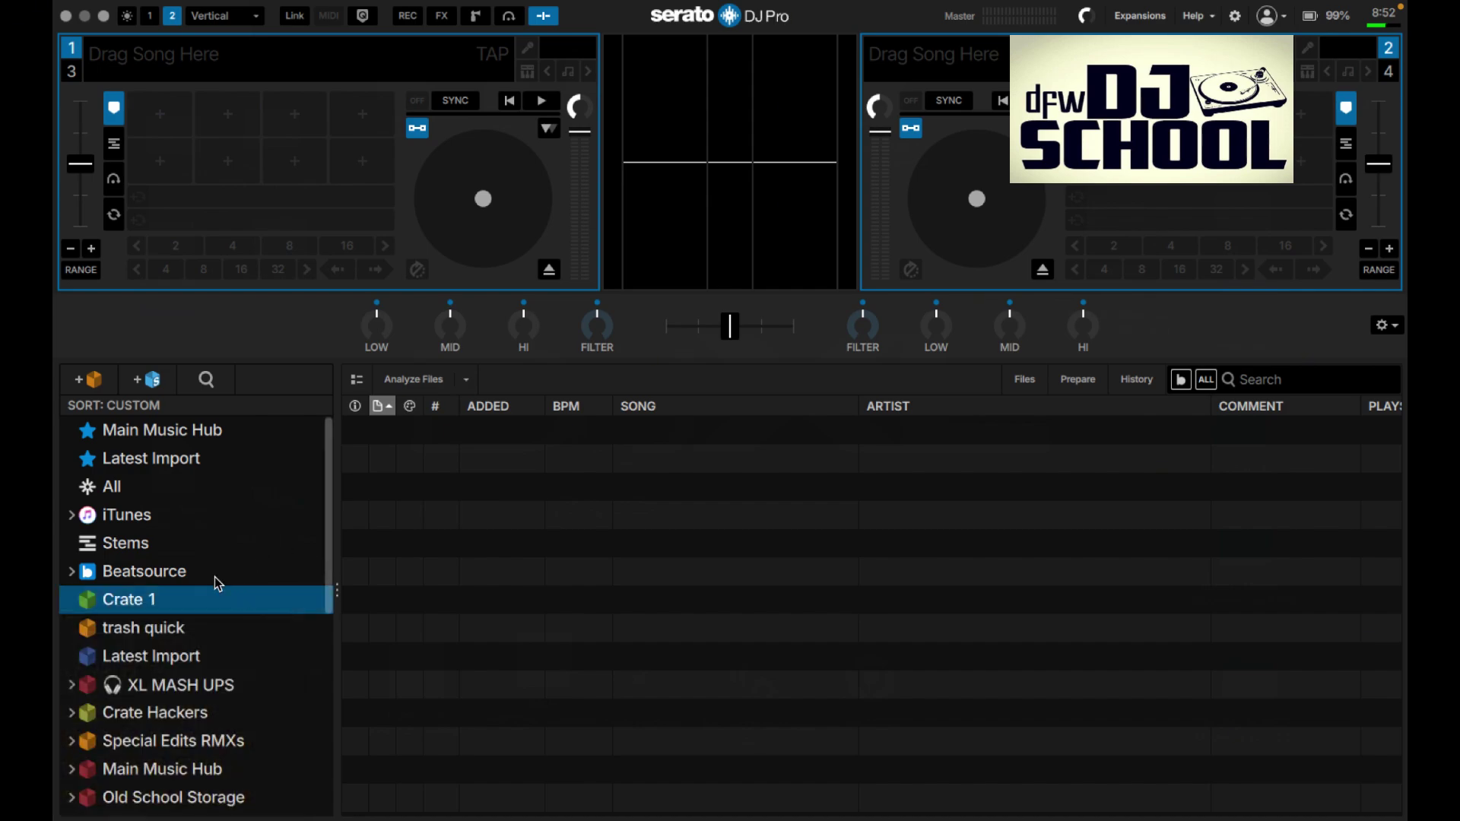
Open the favorite Latest Import crate and review its crate options, including Add To and Relocate.
click(189, 466)
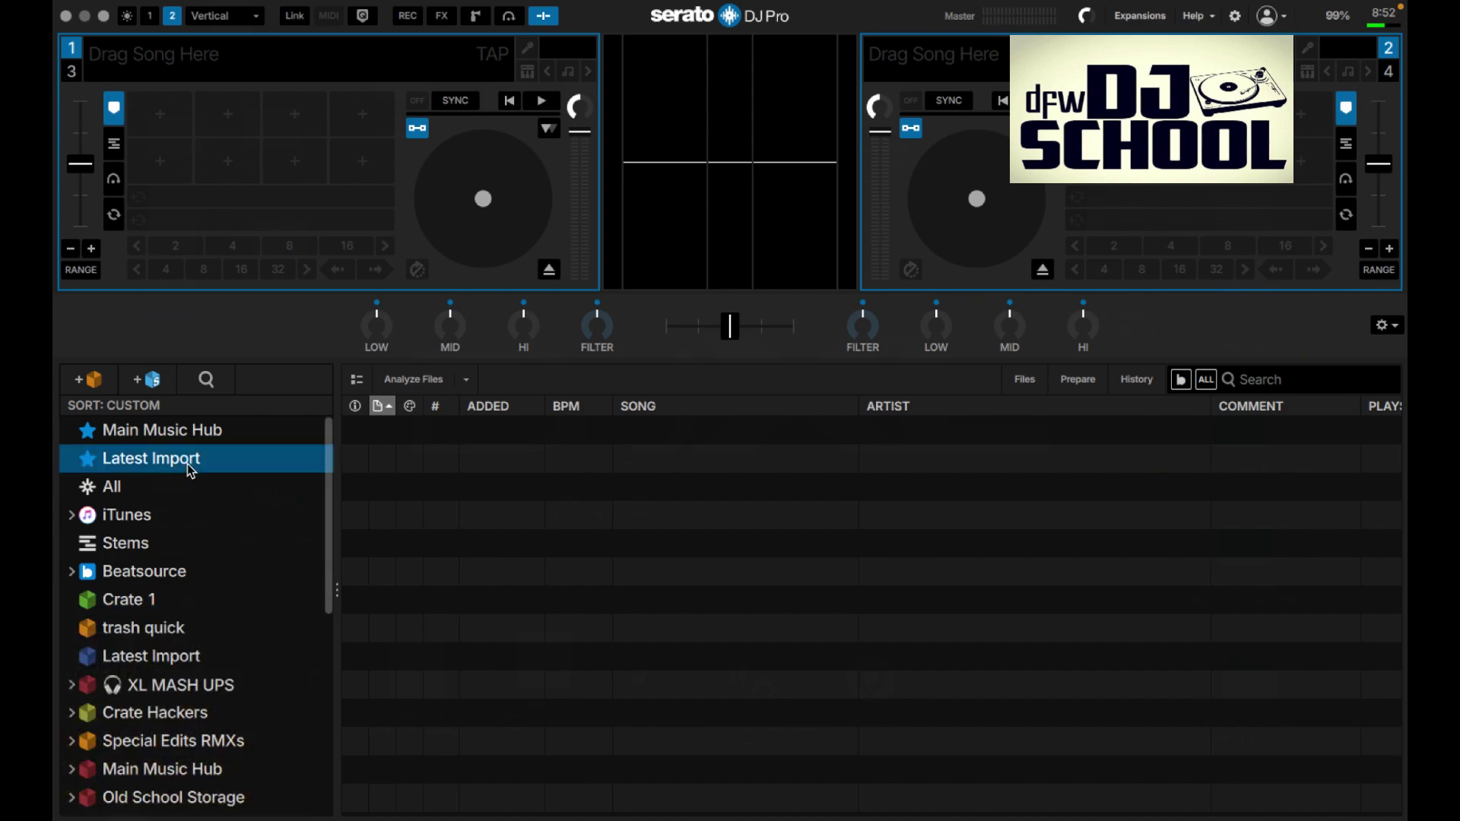
right_click(190, 469)
mouse_move(212, 523)
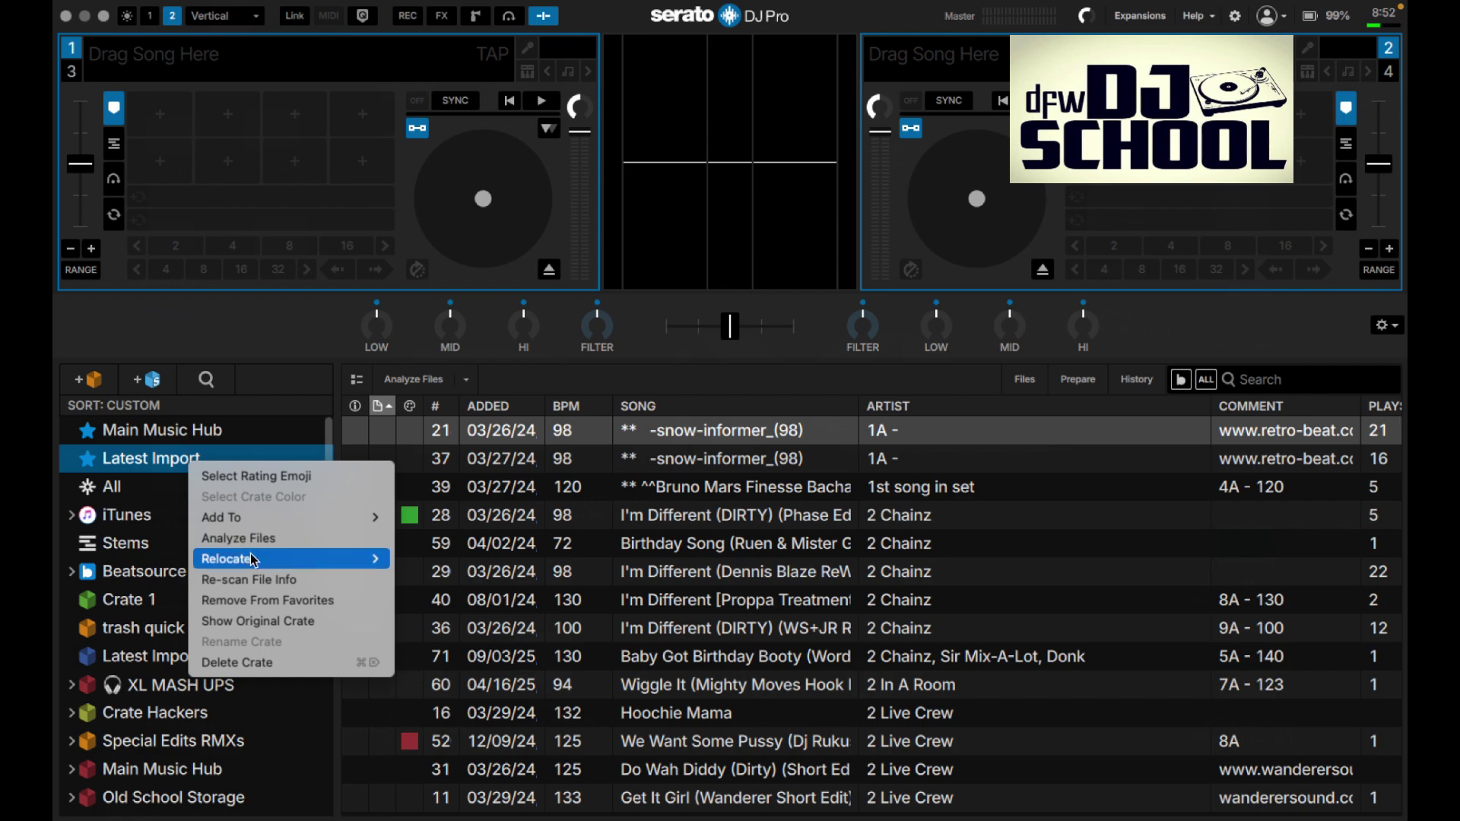
mouse_move(254, 562)
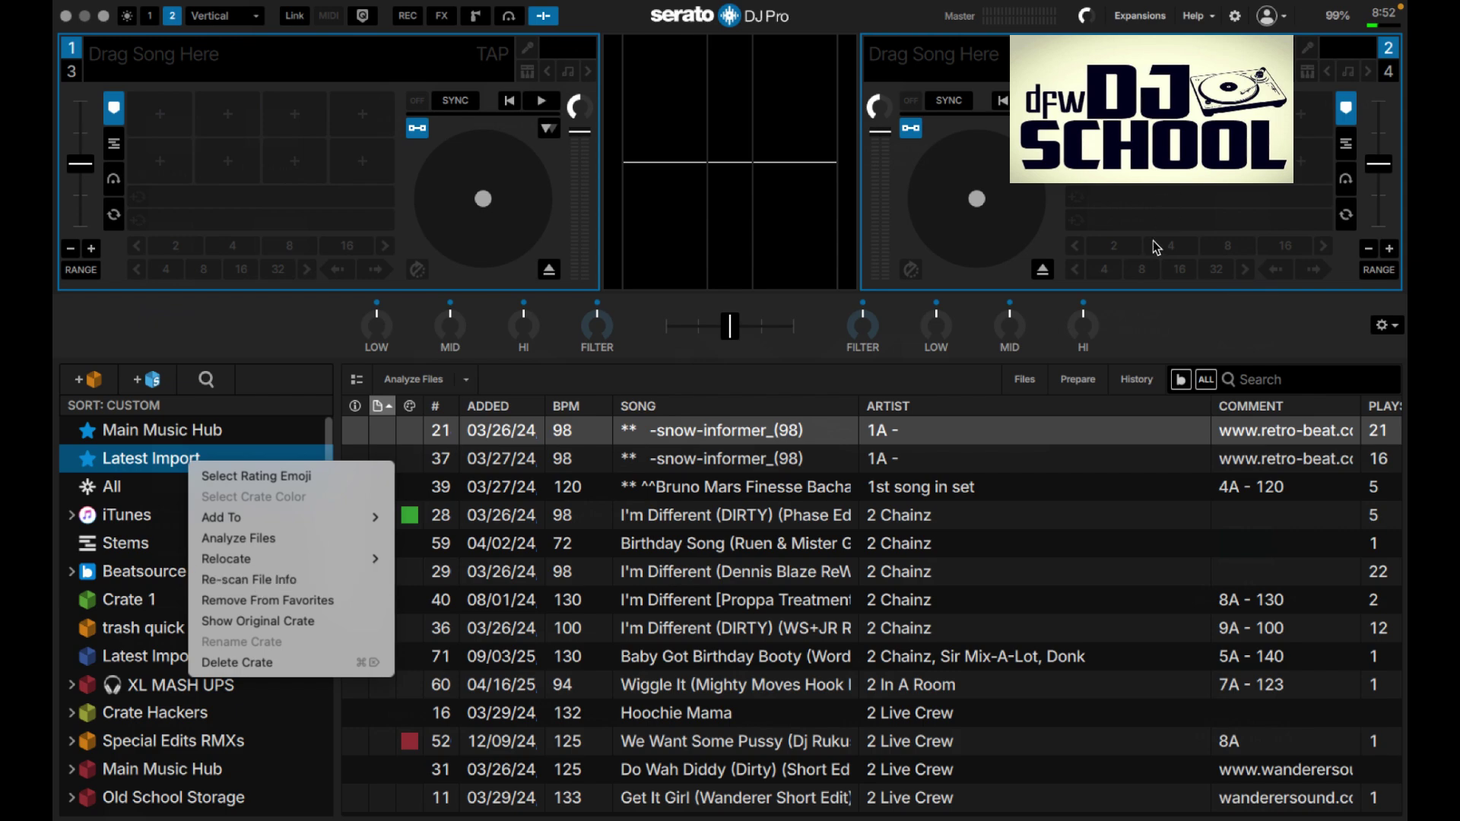
Show the file browser with its re-scan and relocate options above the track list, and hide it again.
click(1027, 384)
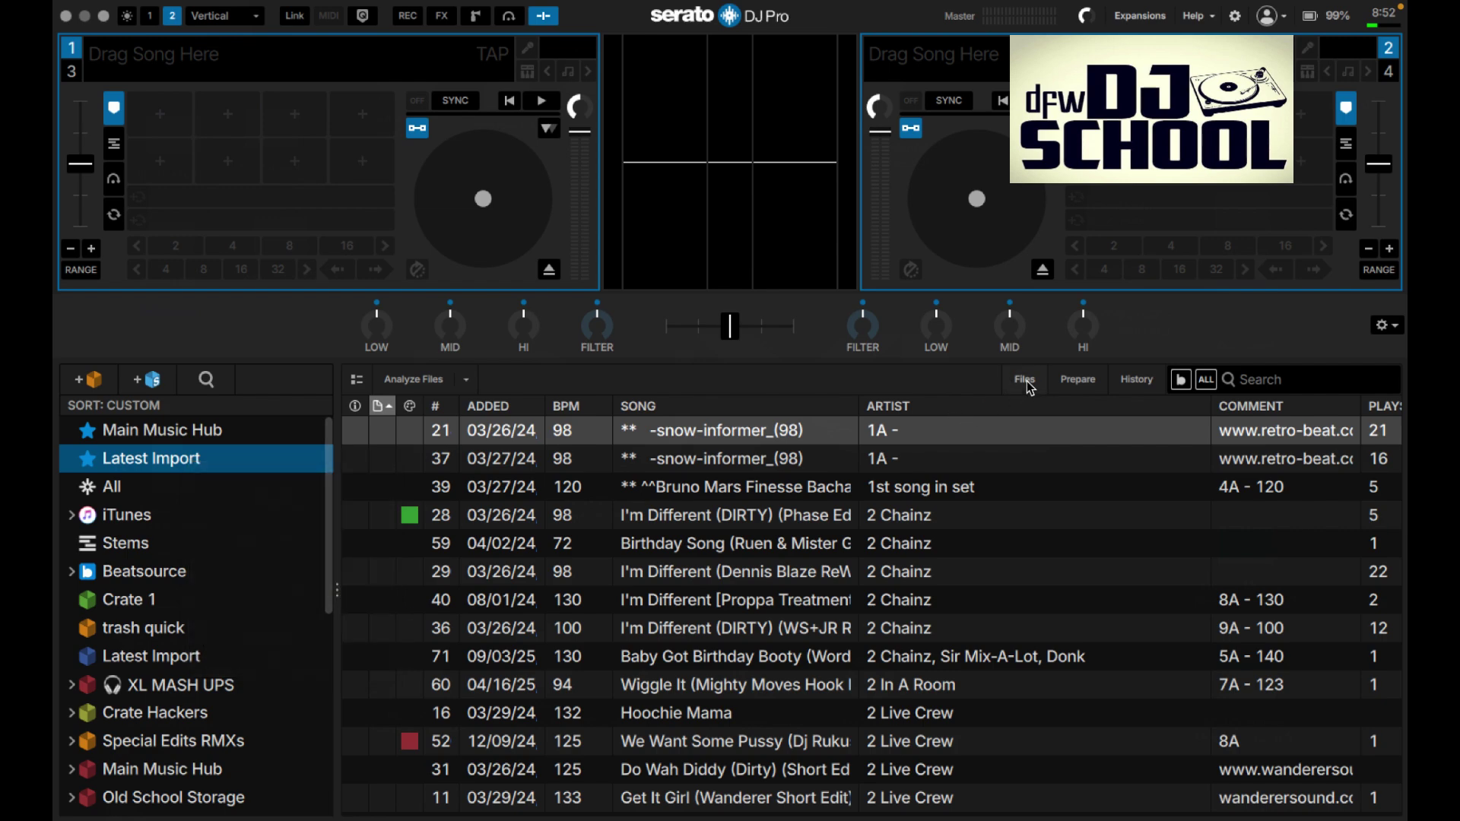
click(1028, 385)
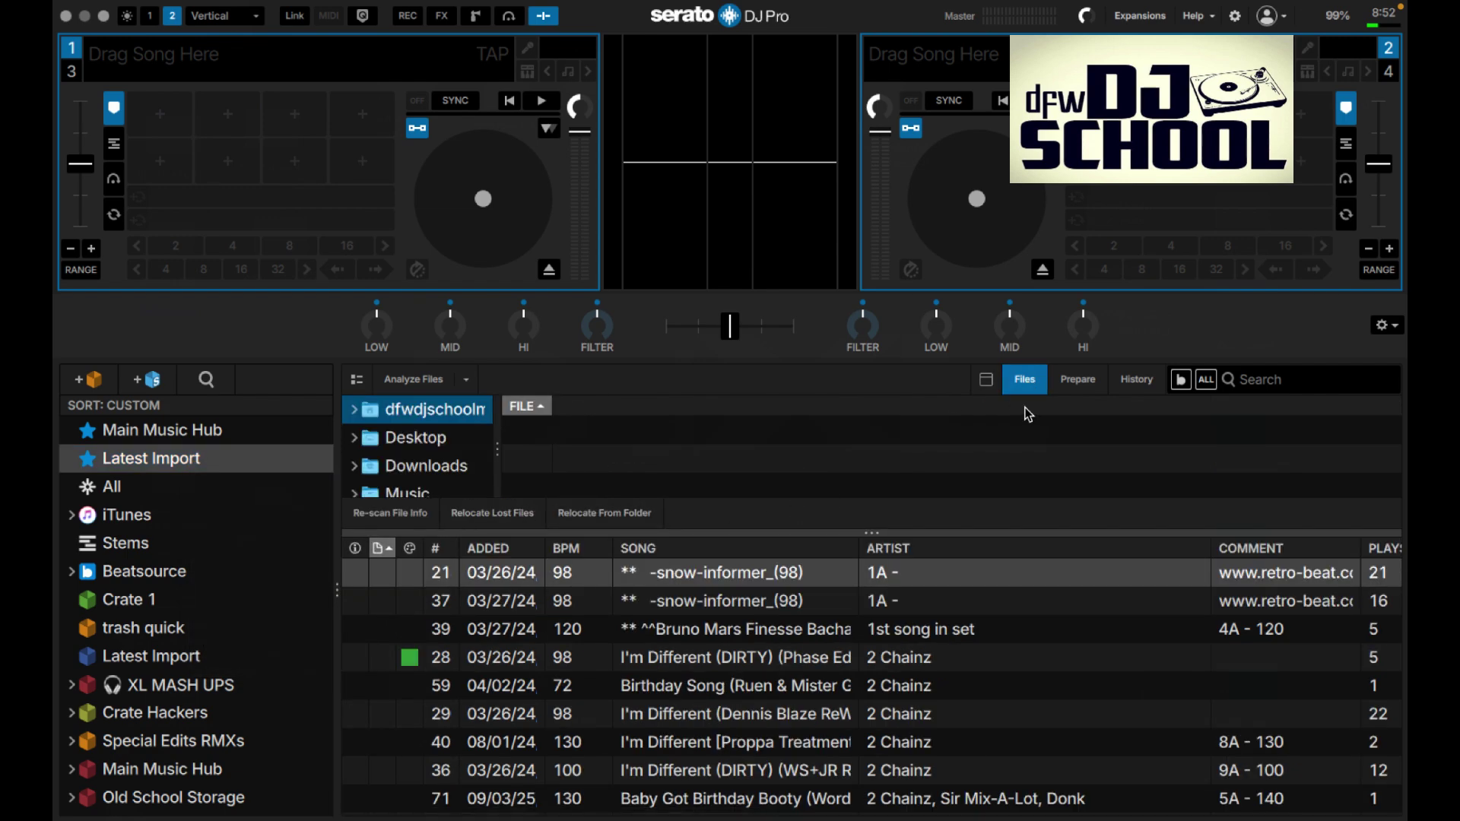
click(1026, 377)
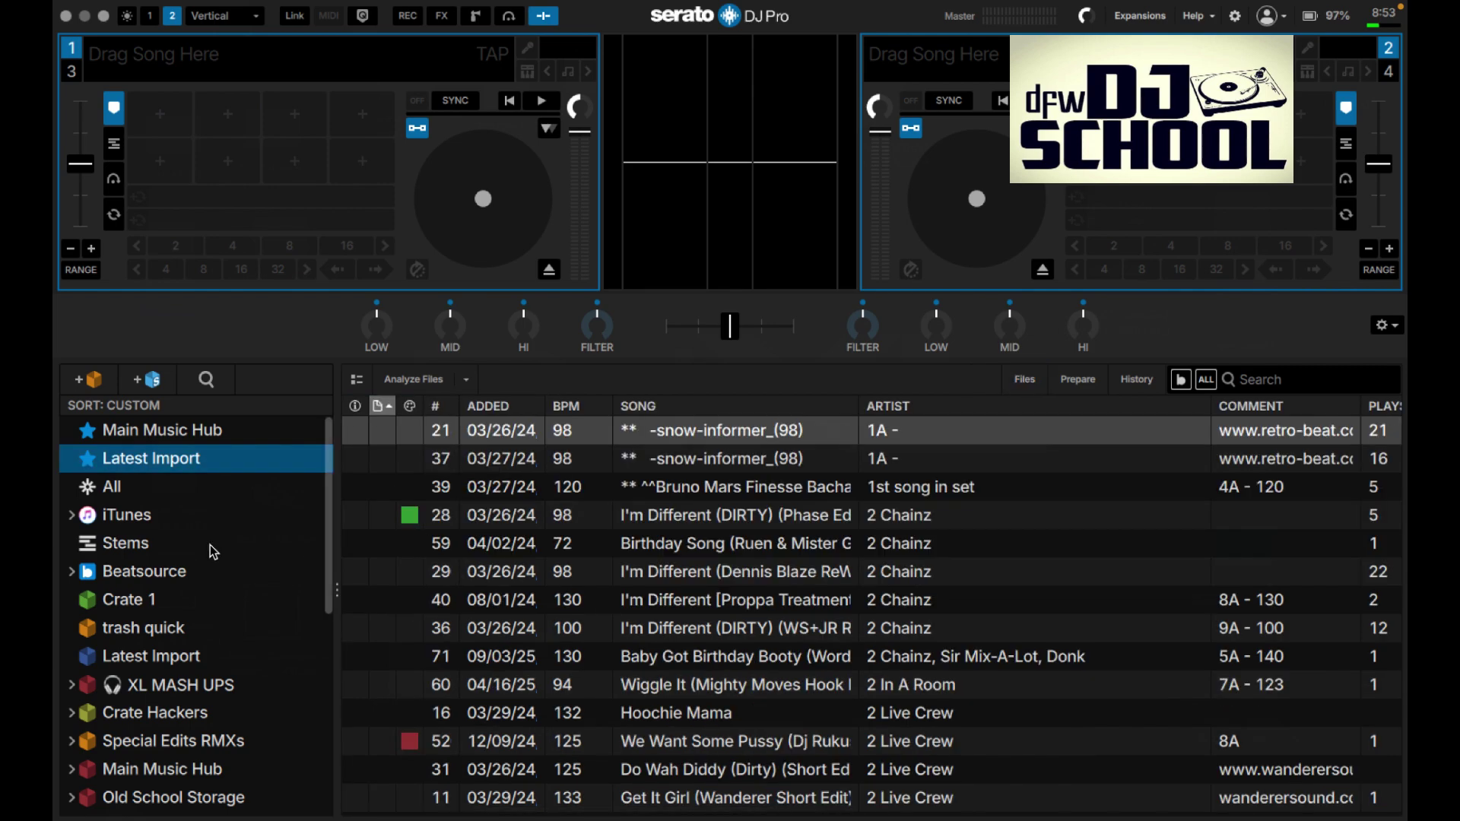
Remove the Latest Import and Main Music Hub crates from the favorites.
right_click(201, 473)
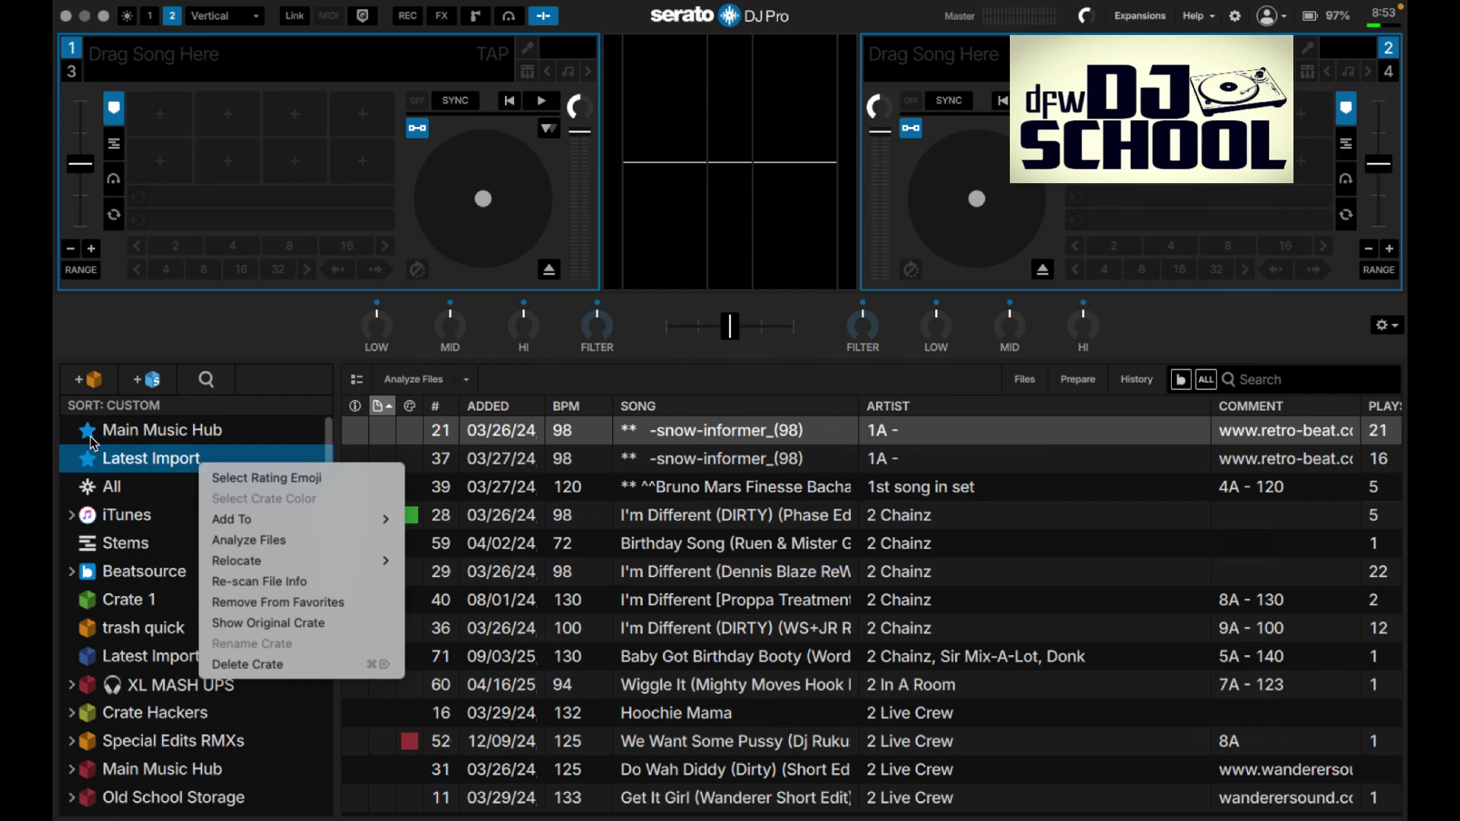
click(238, 603)
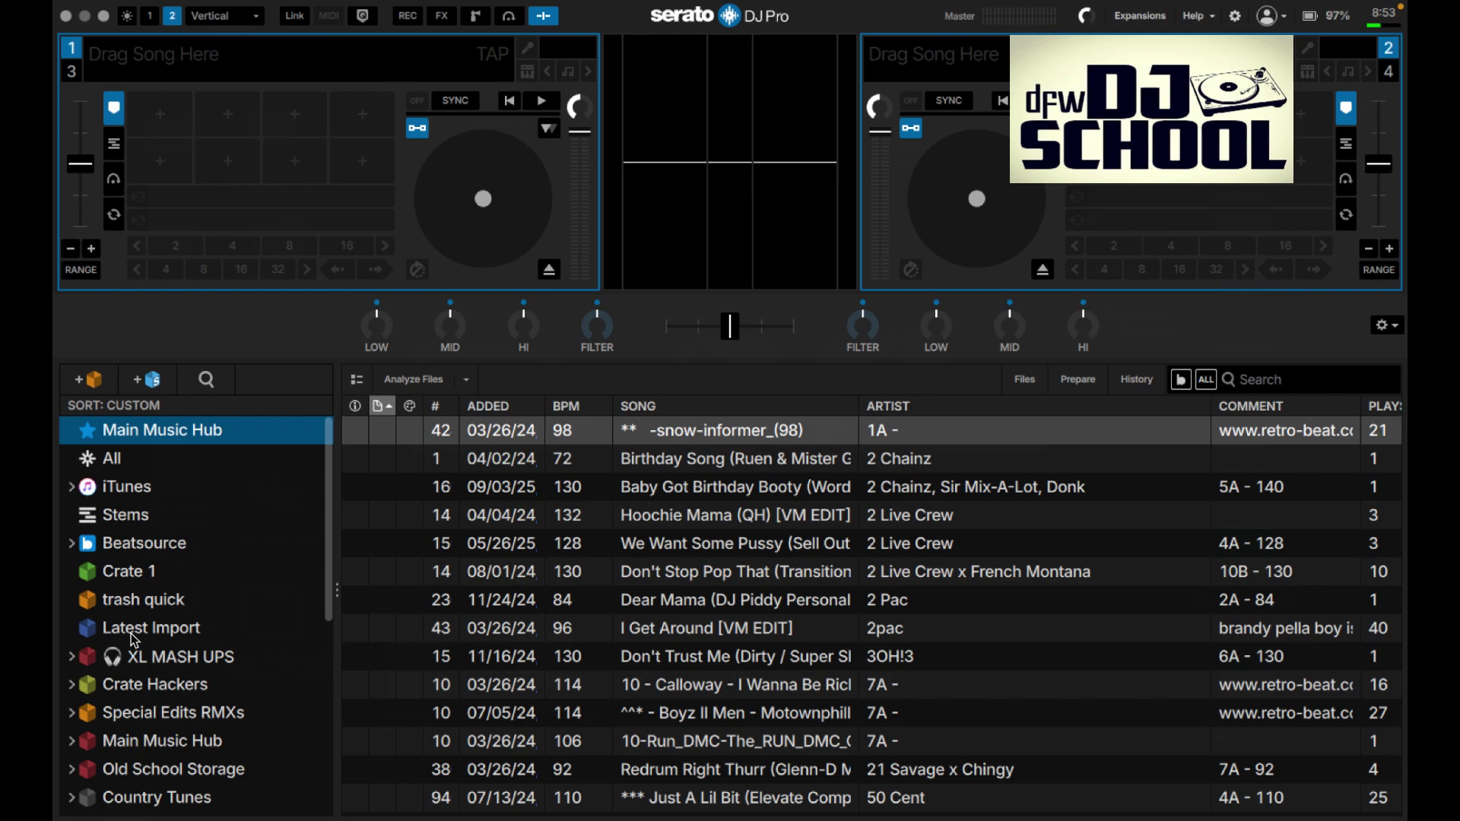
right_click(143, 429)
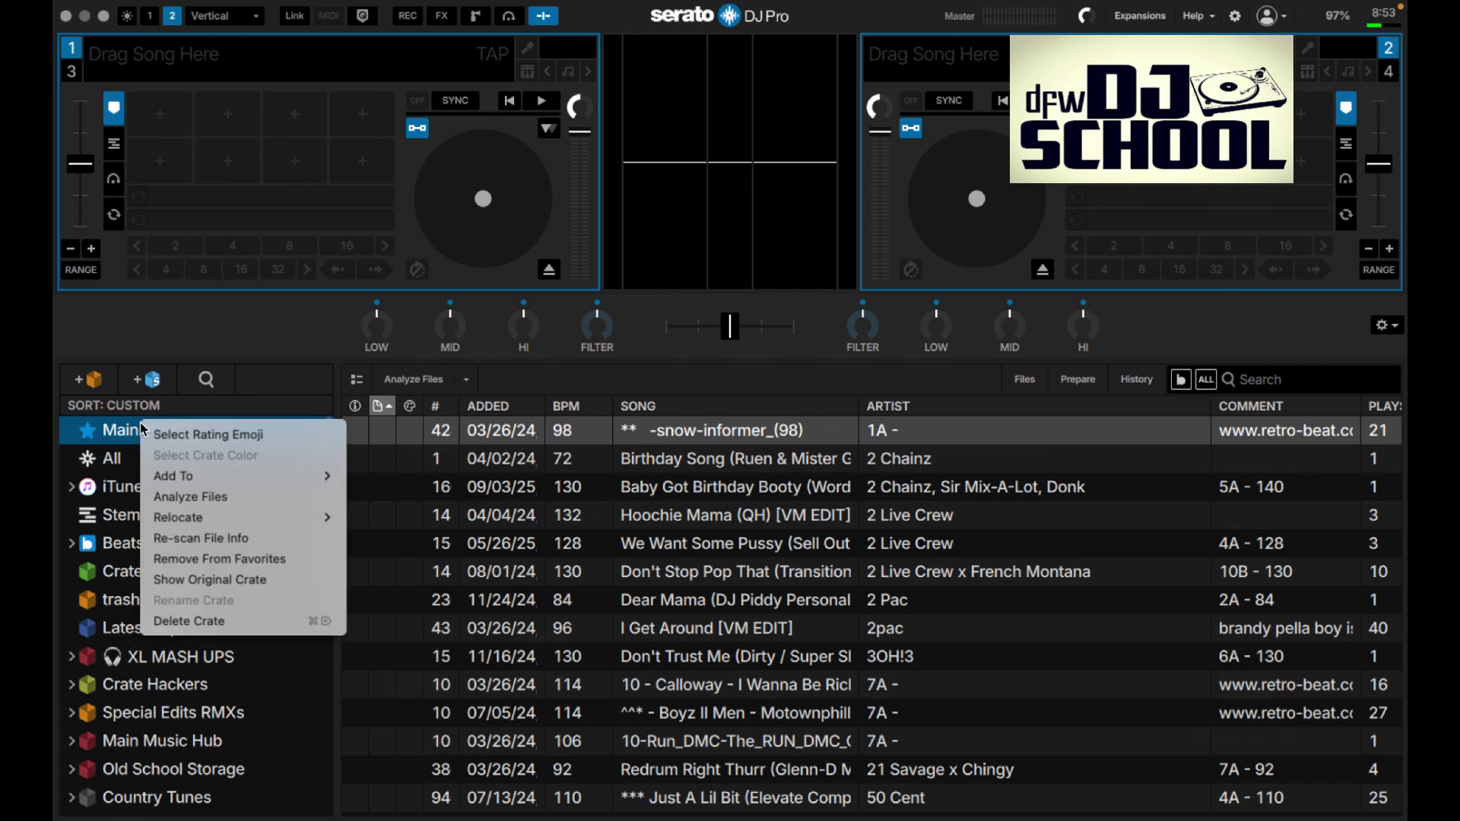
click(187, 559)
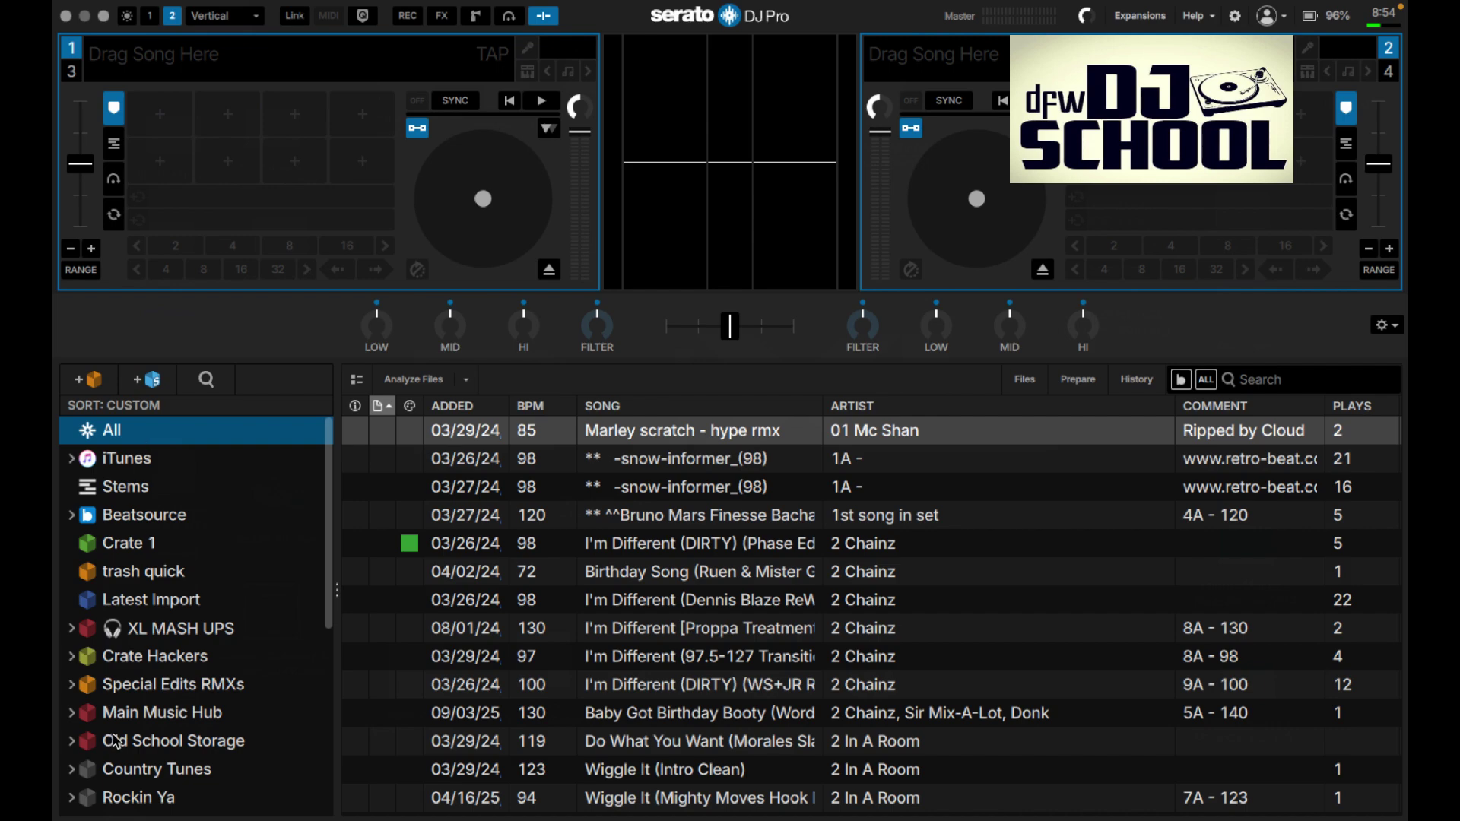
Look into the subcrates of Special Edits RMXs, collapse it, and review the crate options of the trash quick crate.
mouse_move(128, 686)
mouse_down()
mouse_move(120, 523)
mouse_move(111, 694)
mouse_up()
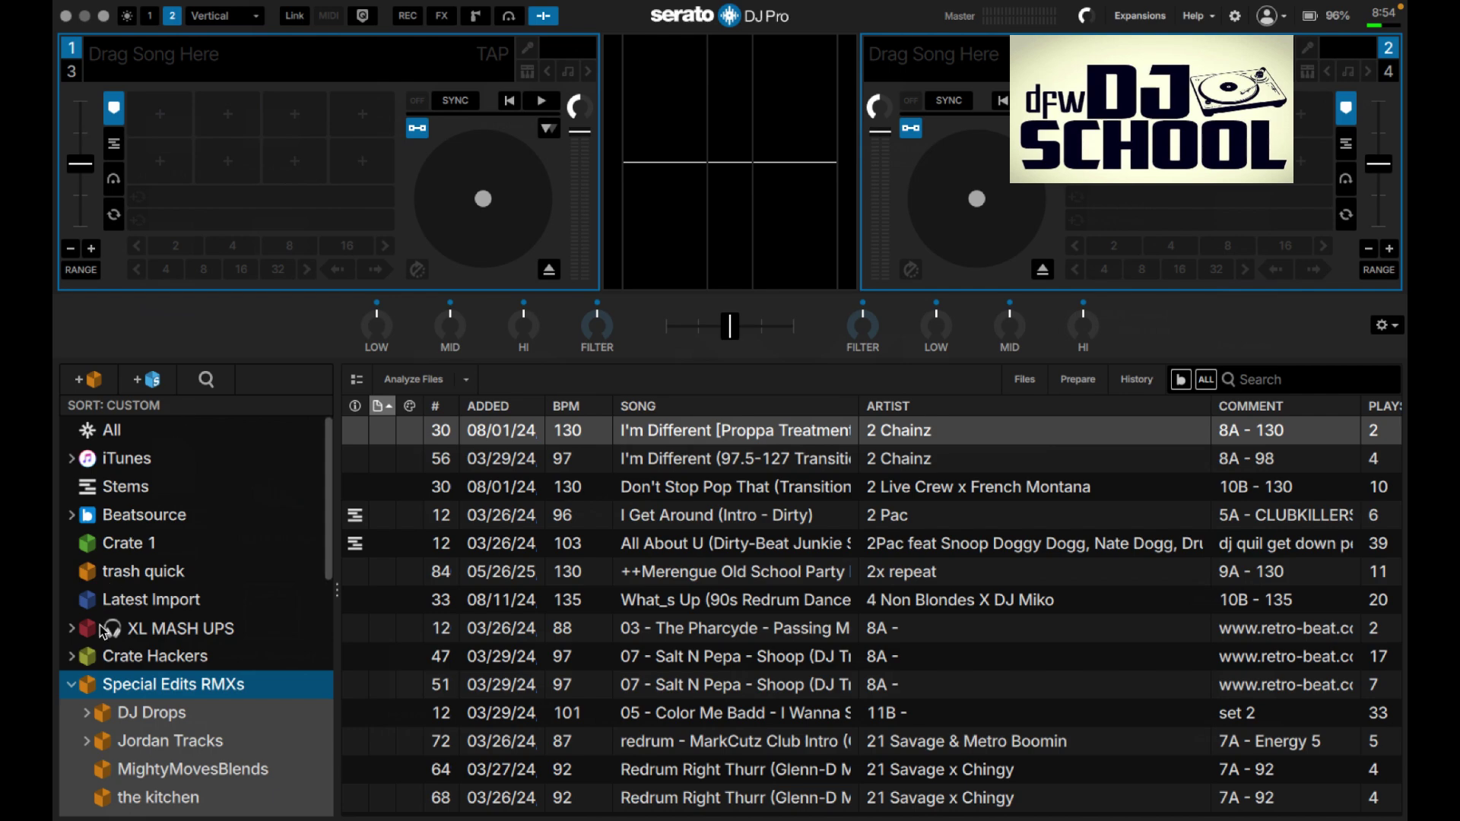
click(72, 688)
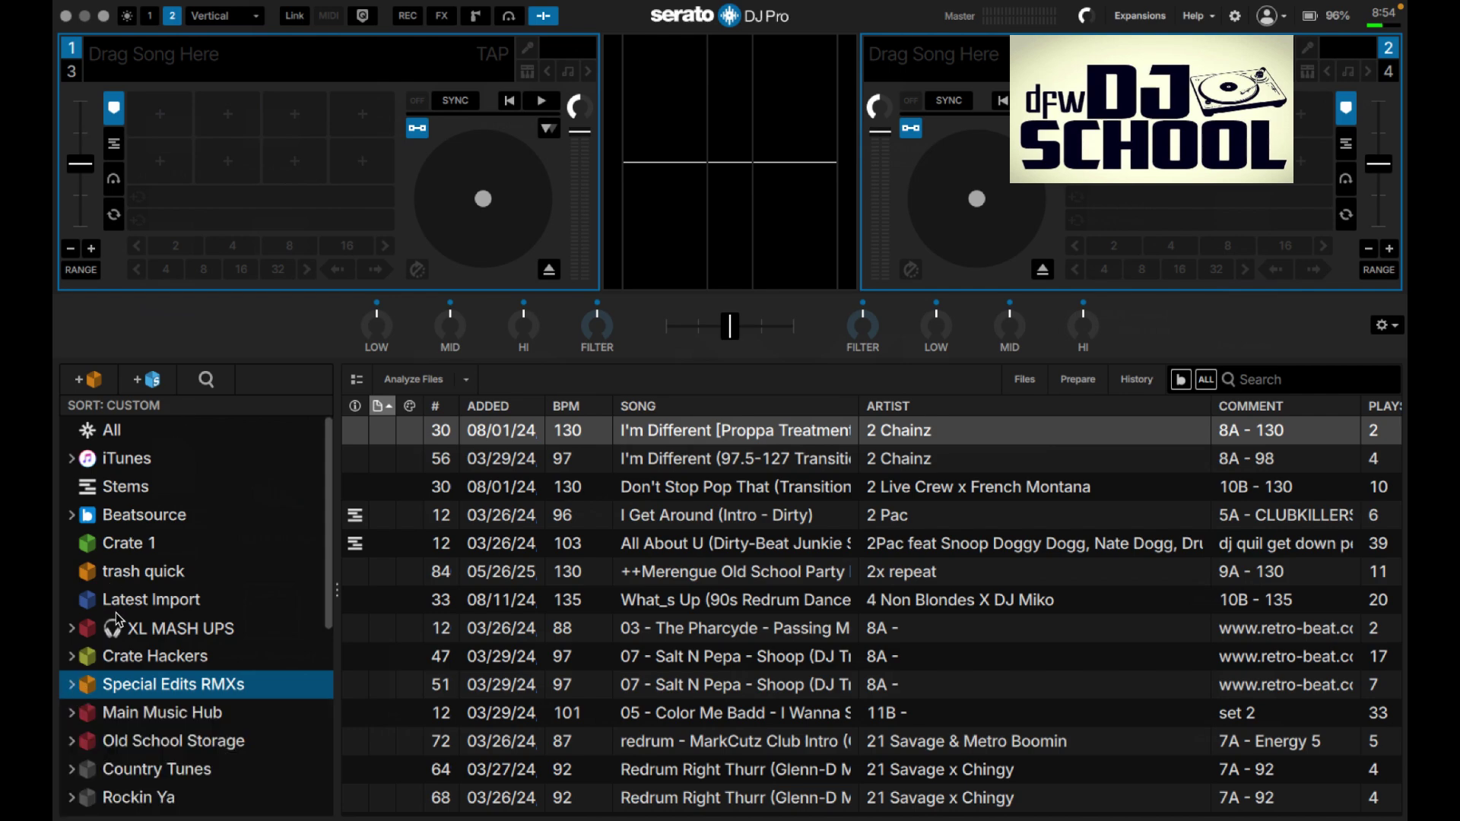
click(152, 580)
right_click(150, 581)
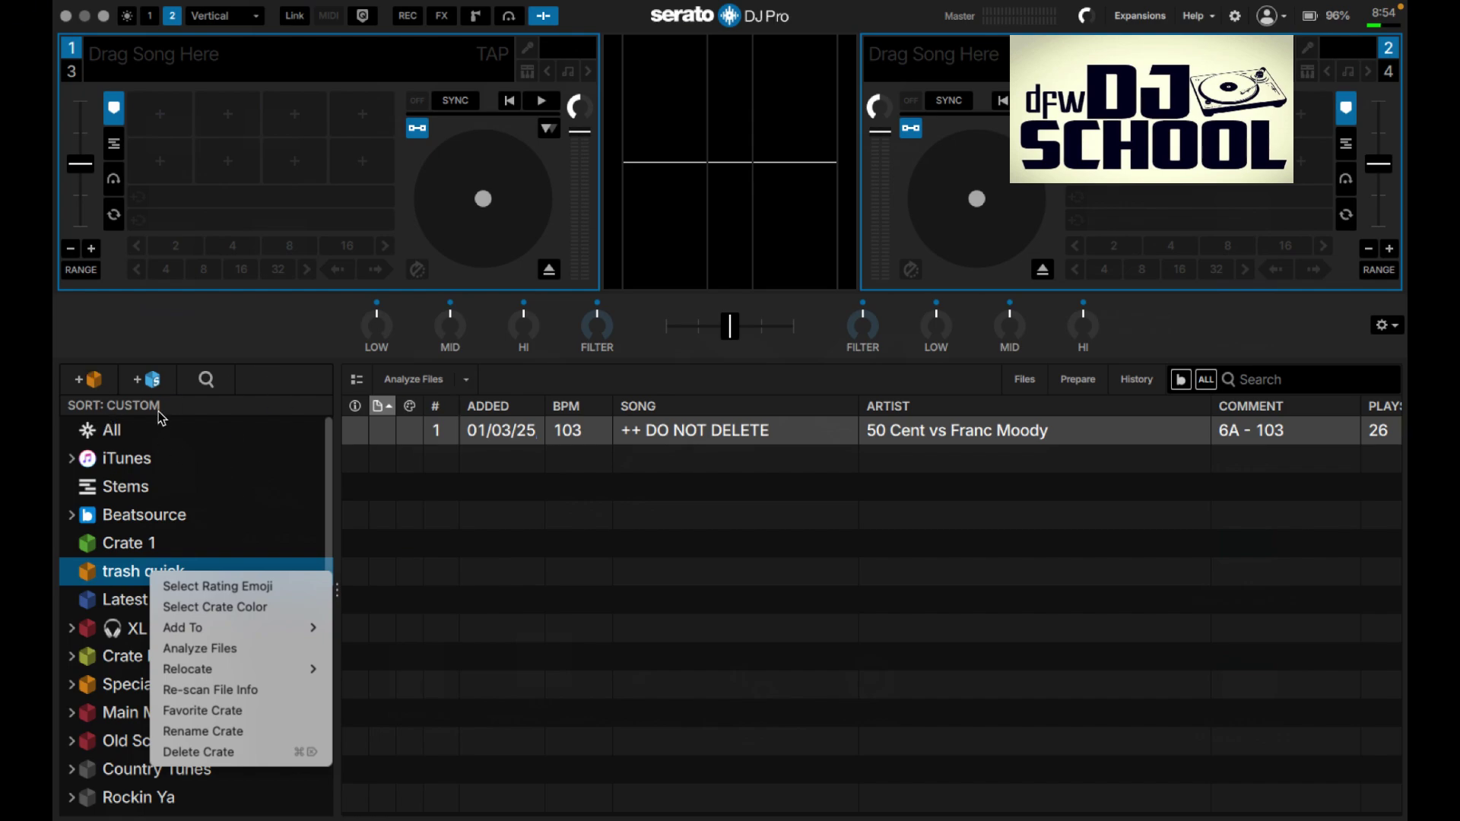
click(158, 337)
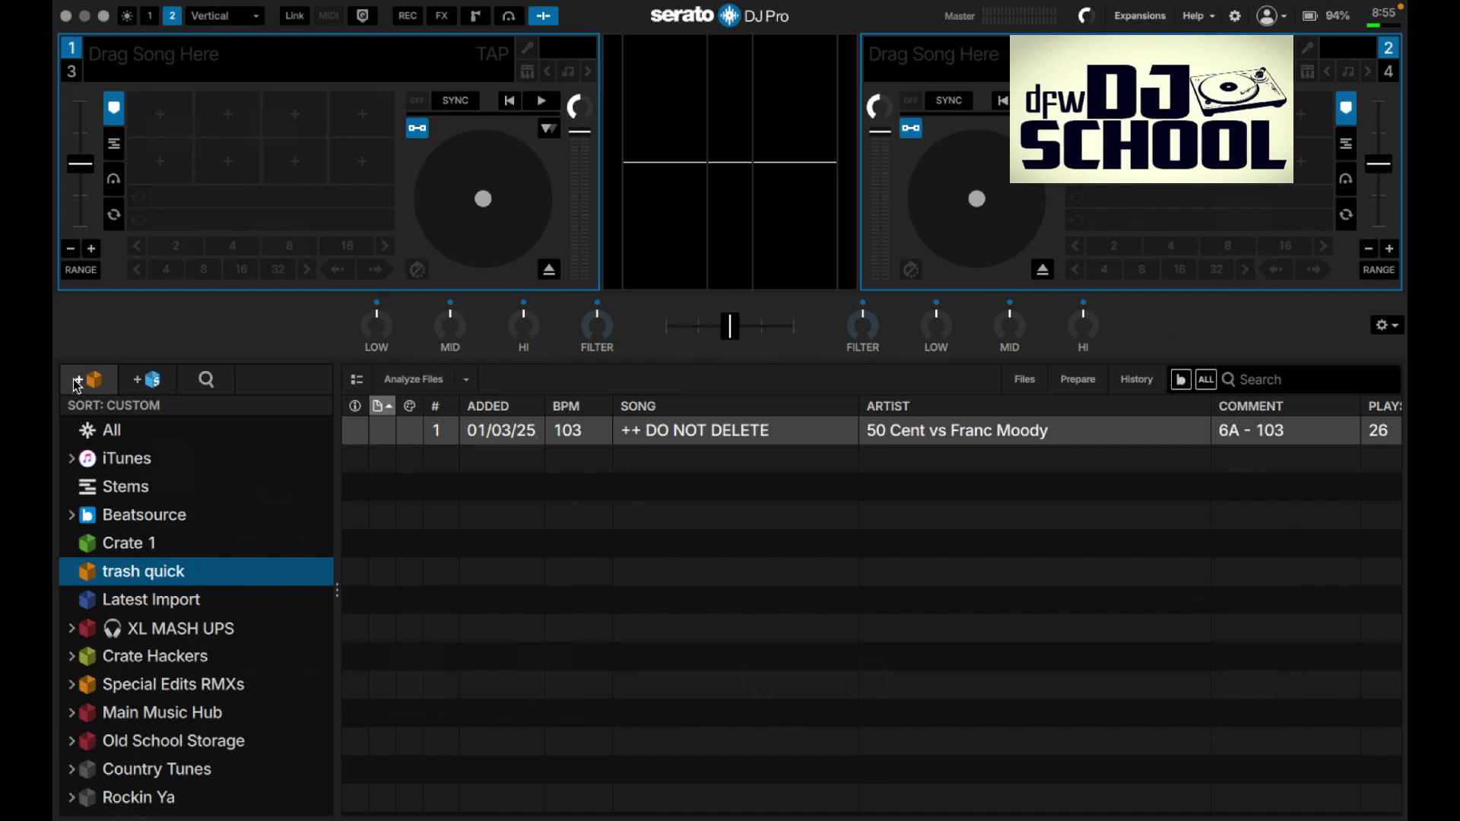
View the rule settings for a new smart crate and close them without saving.
click(145, 383)
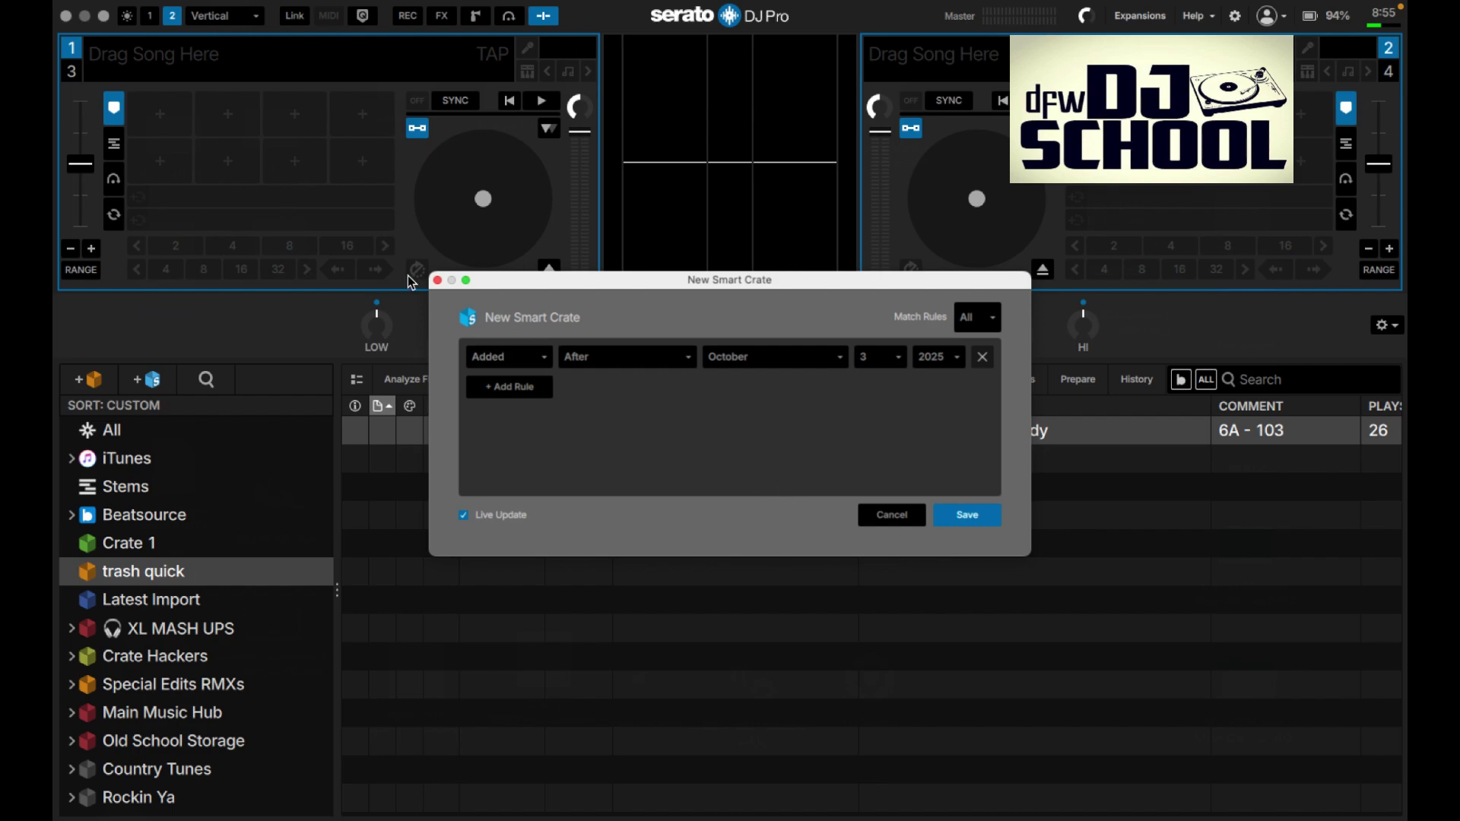
click(439, 281)
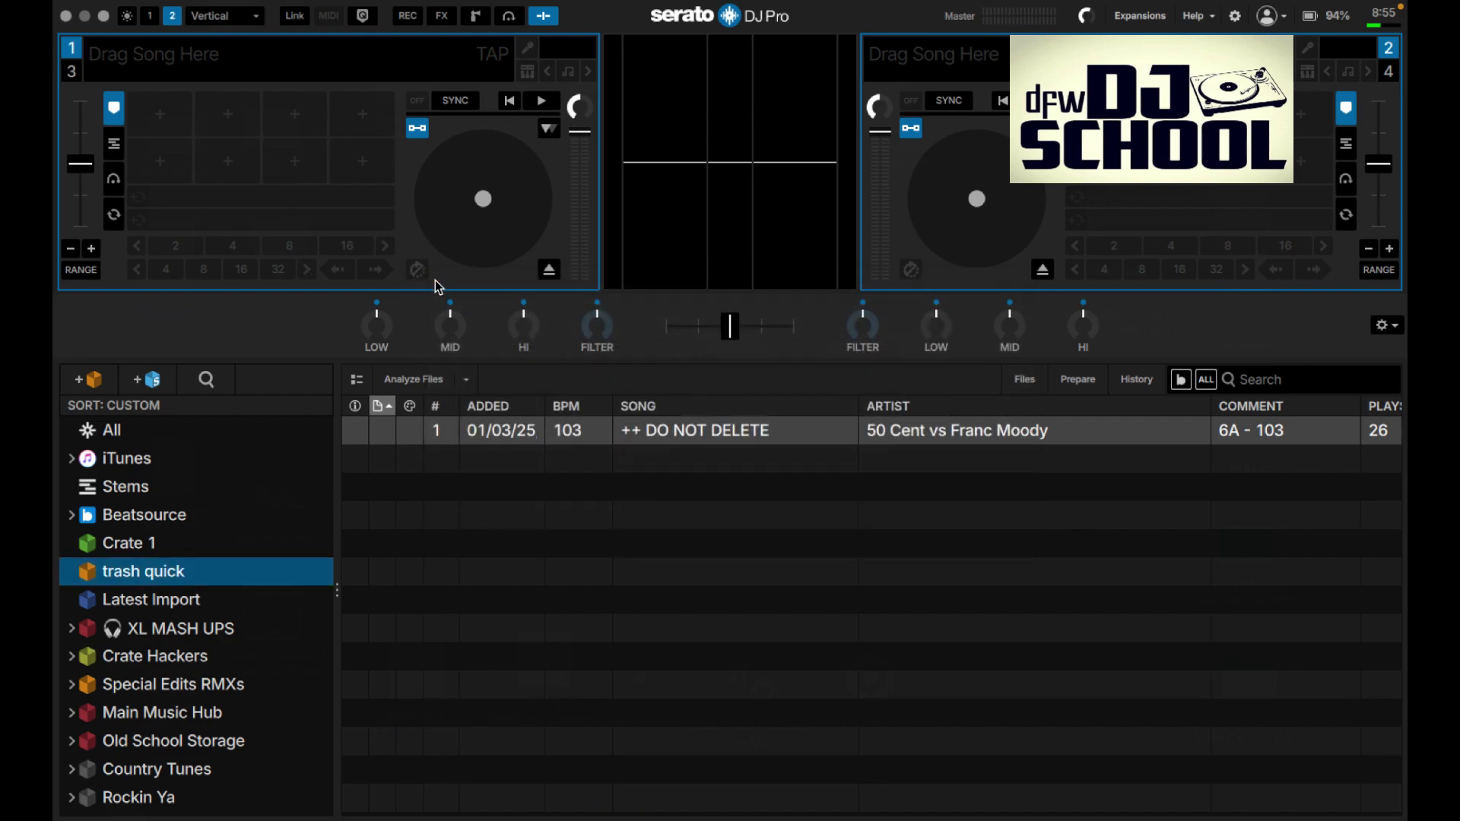
Search the crate list for "country" and look through the matching crates and playlists.
click(230, 385)
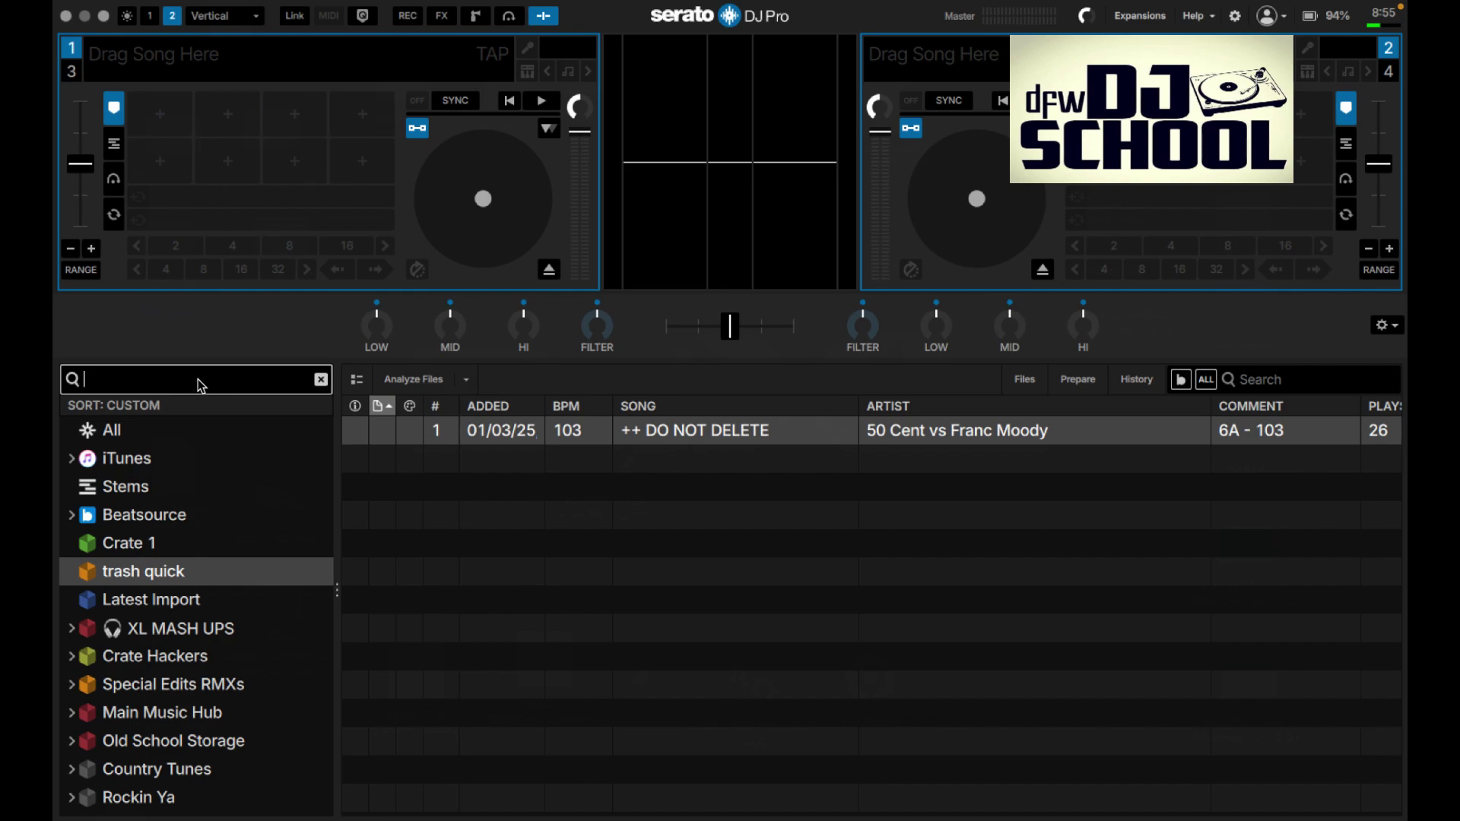
text(coutry)
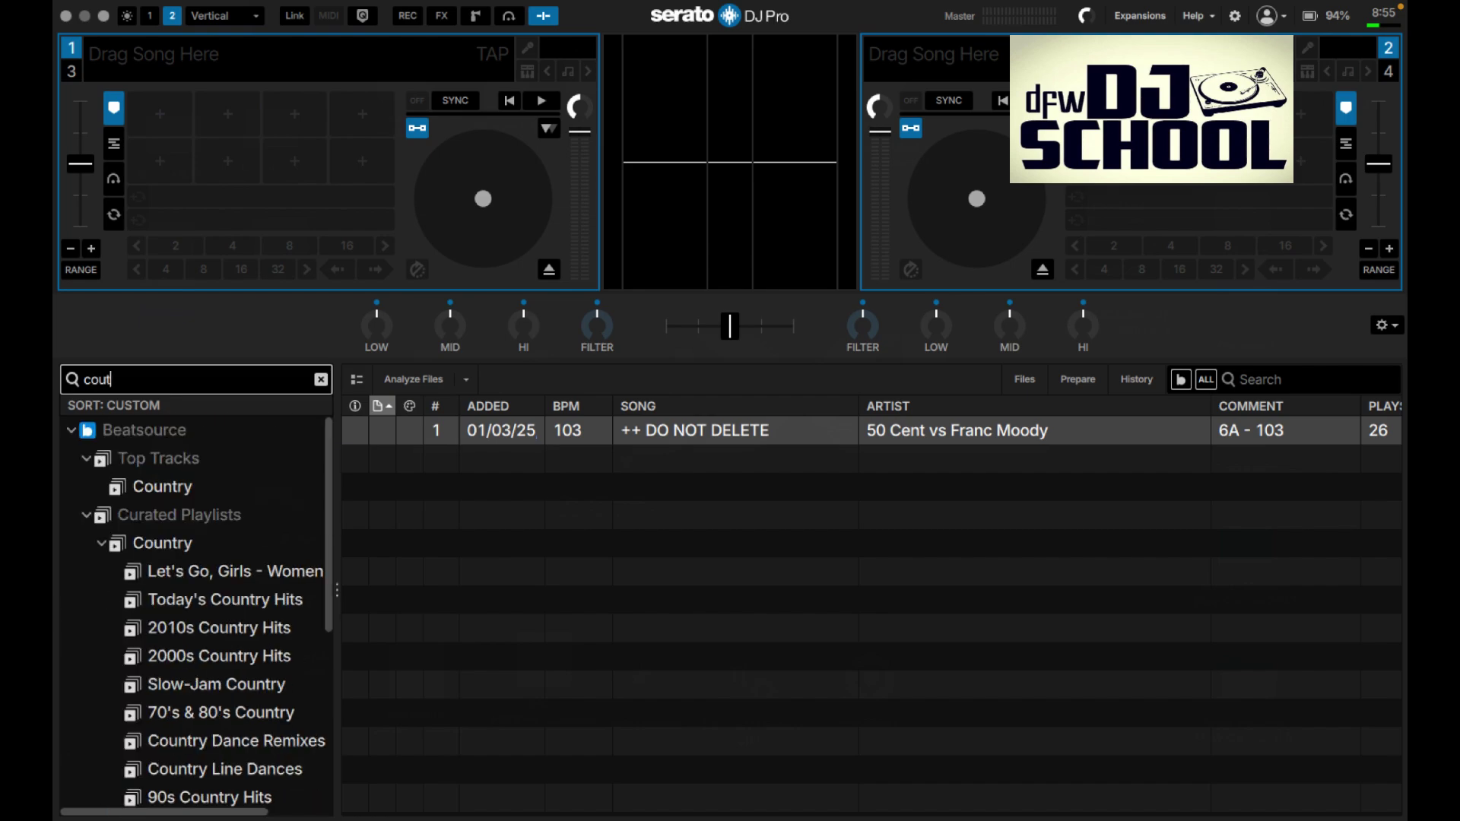
key(BackSpace)
key(BackSpace)
key(BackSpace)
text(ntry)
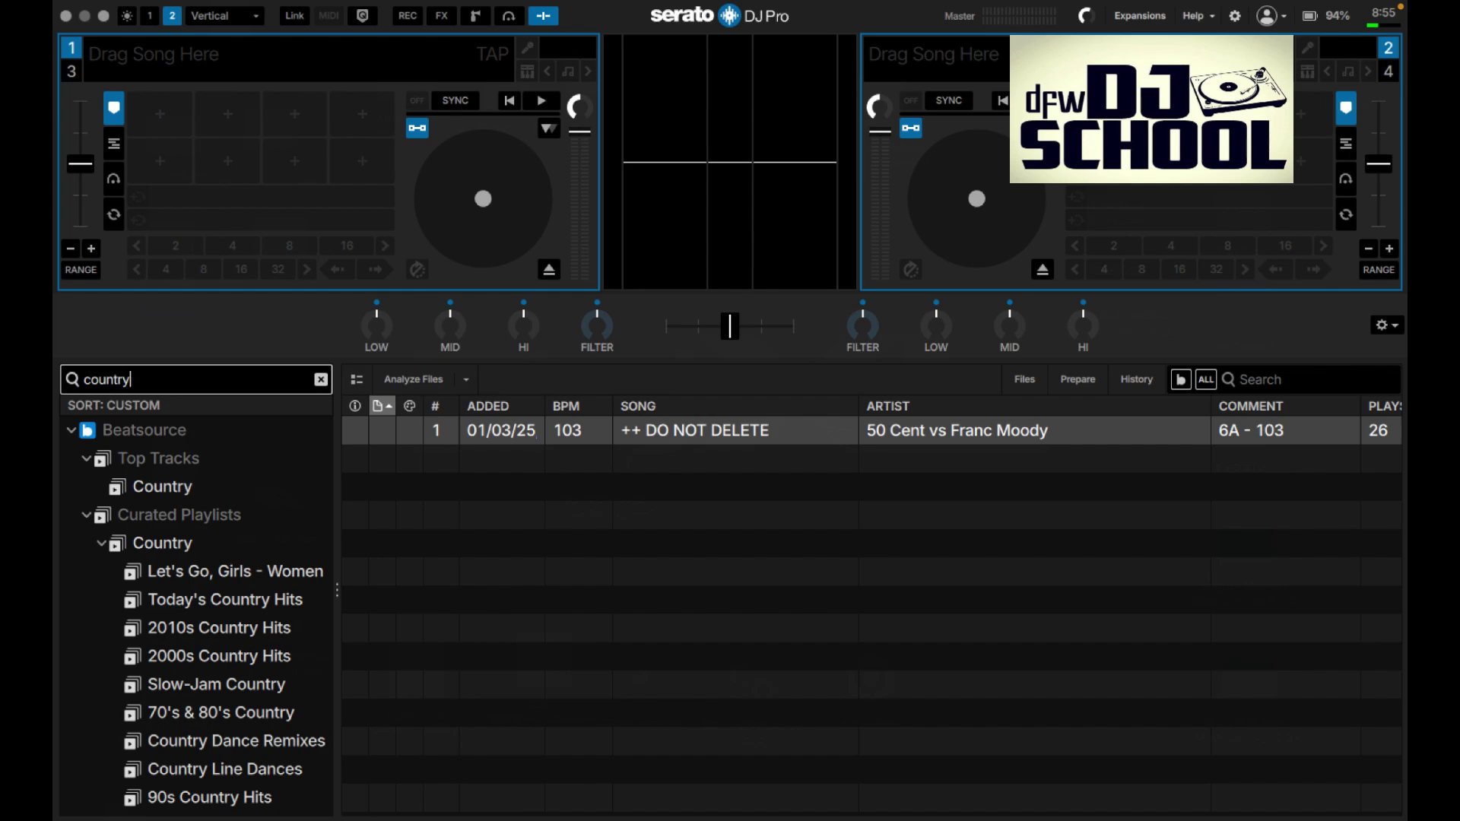
scroll(173, 617, down, 3)
scroll(174, 617, down, 5)
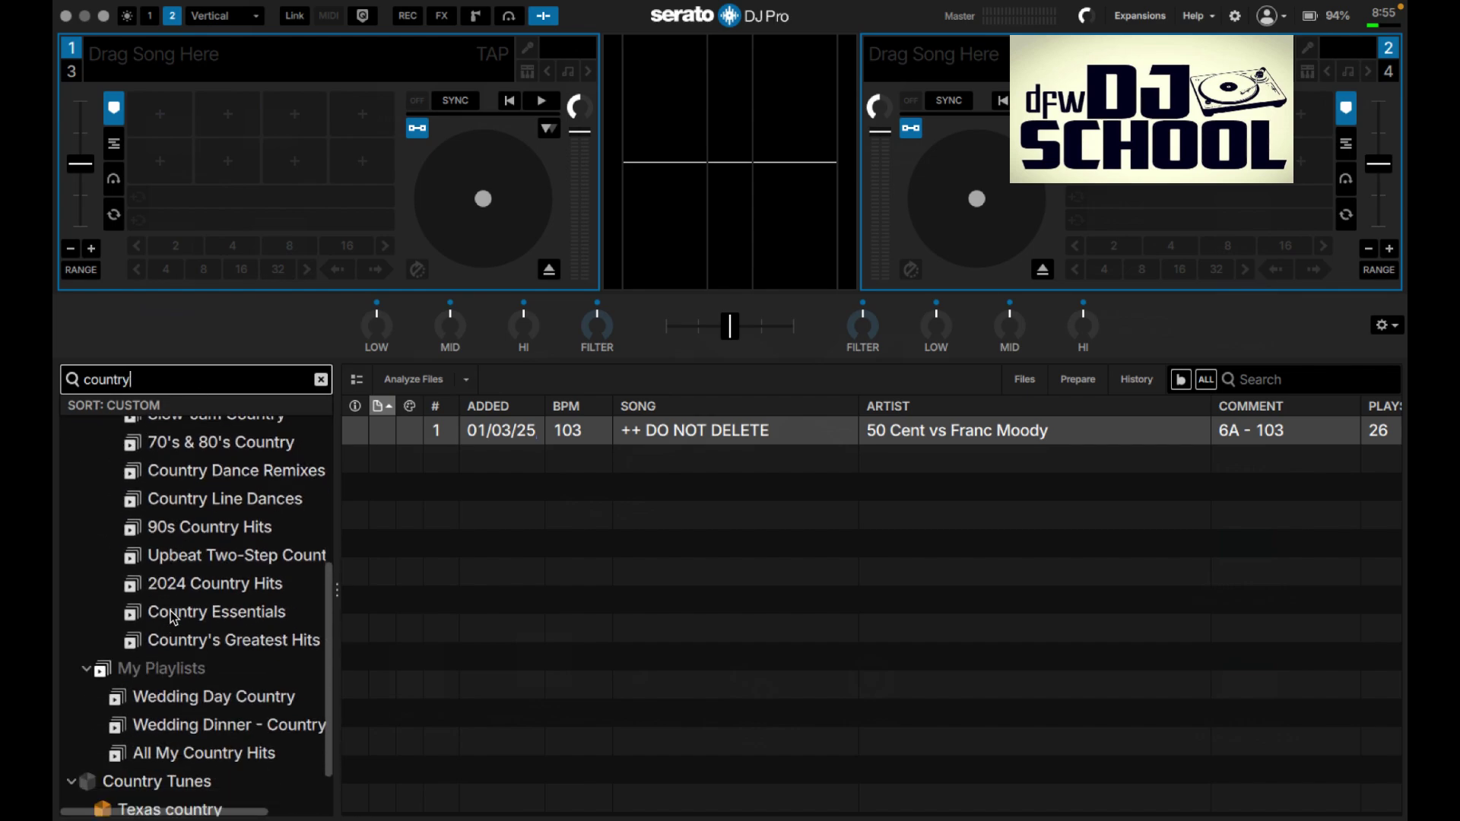
scroll(174, 617, up, 8)
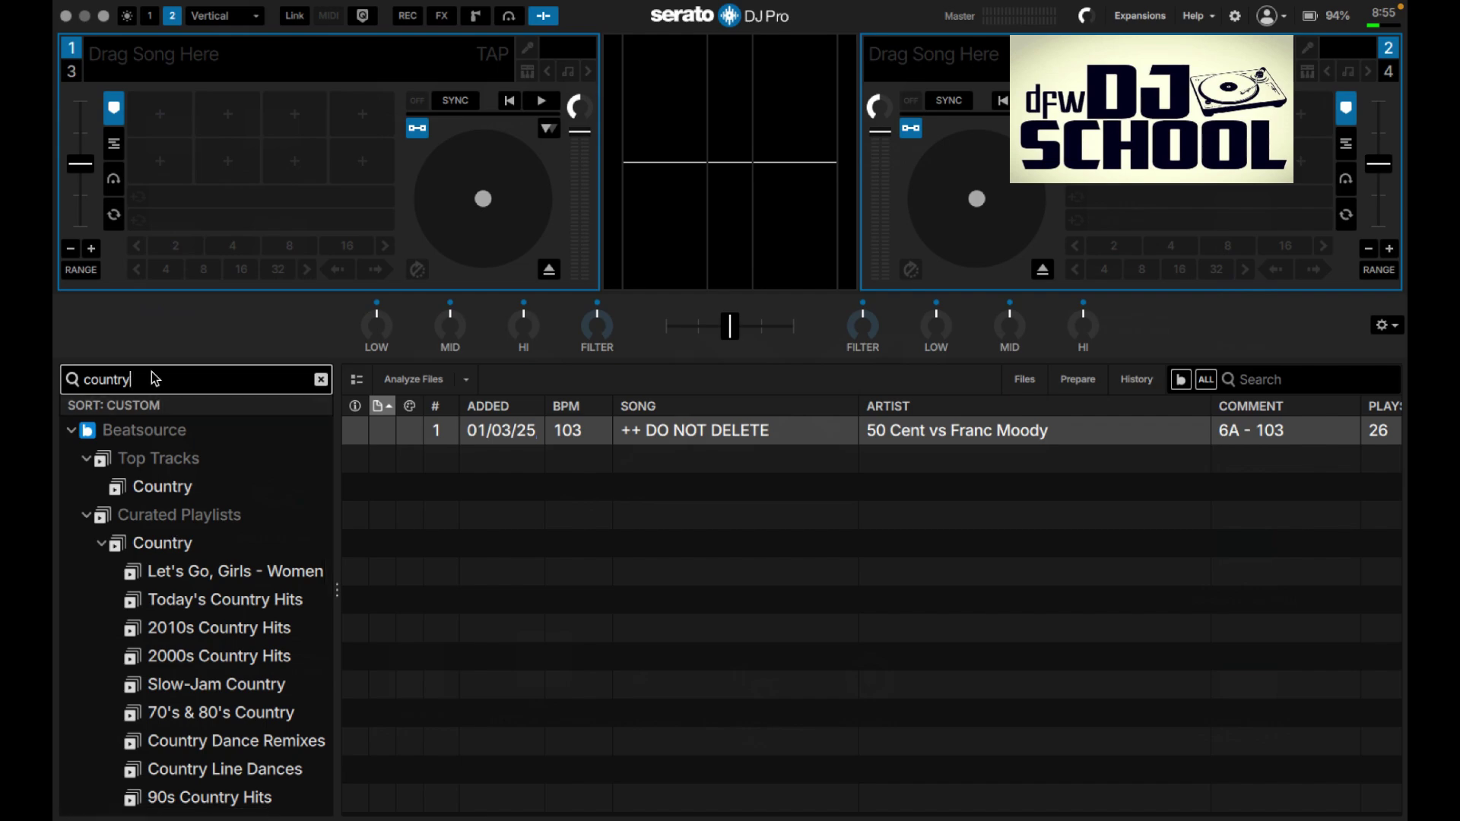
Clear and close the crate search, and browse the full crate list.
key(BackSpace)
key(BackSpace)
key(BackSpace)
key(BackSpace)
key(BackSpace)
key(BackSpace)
key(BackSpace)
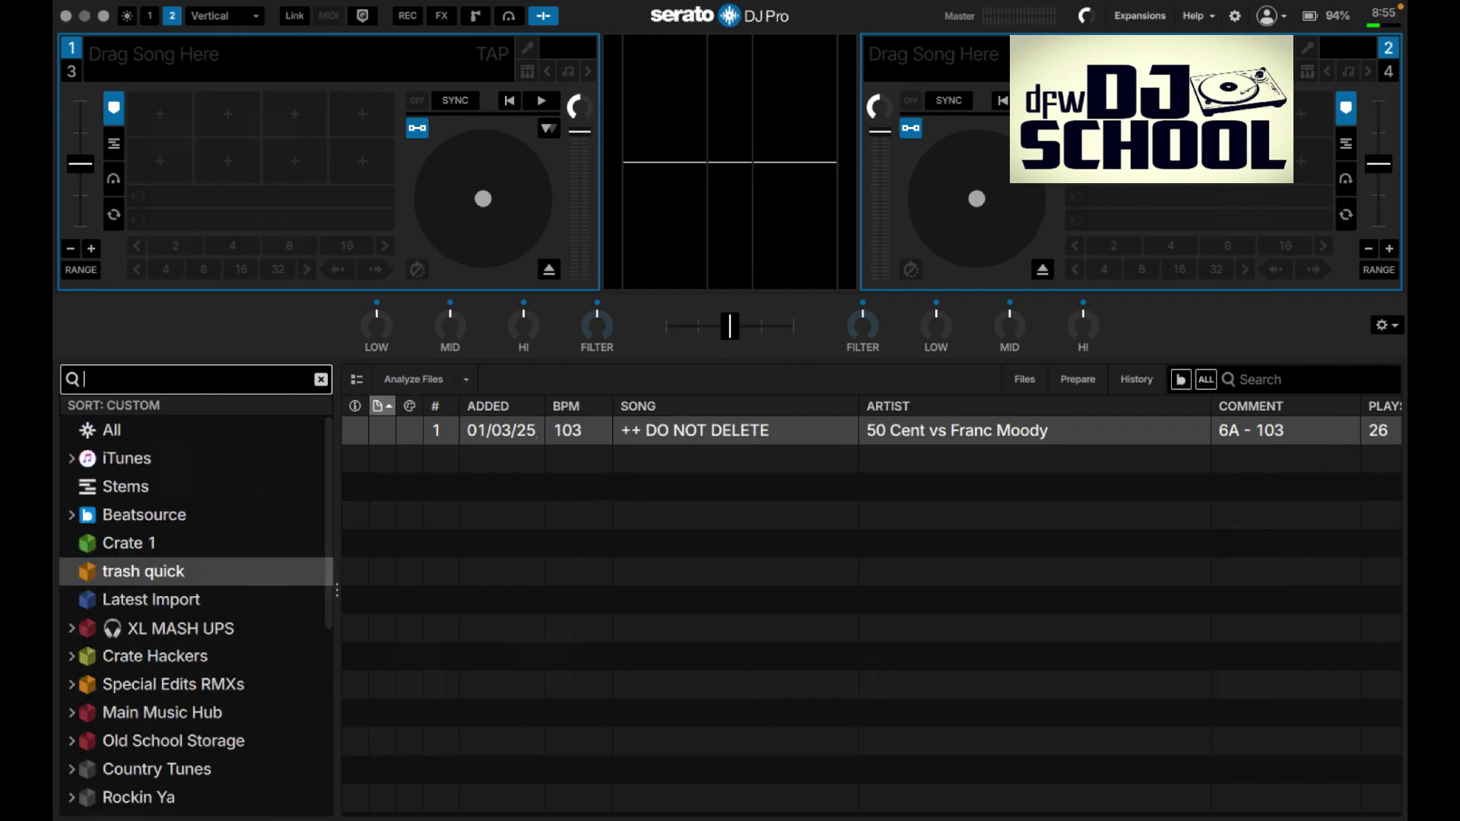
click(320, 379)
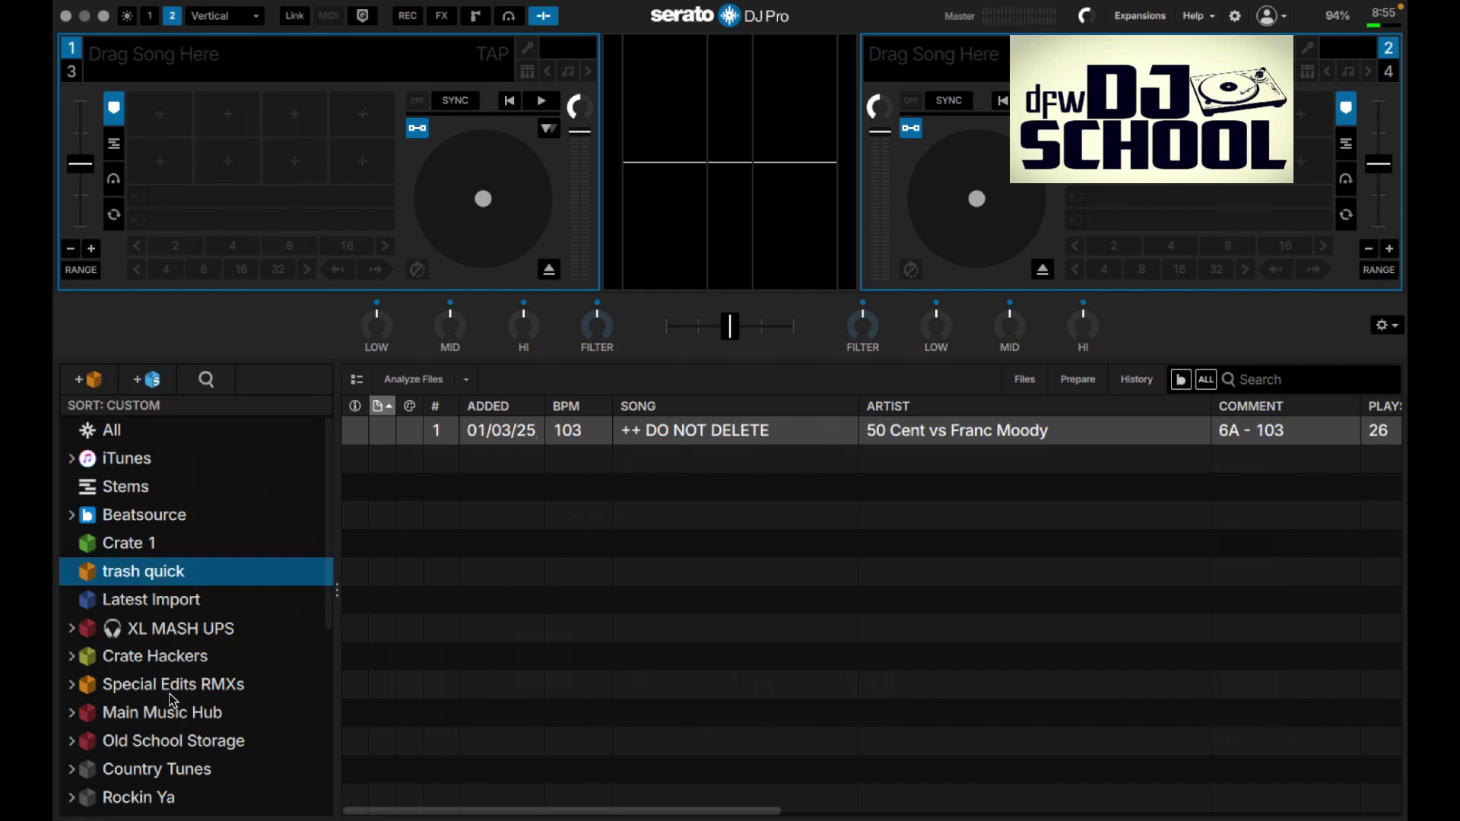
scroll(173, 714, down, 6)
scroll(174, 715, up, 5)
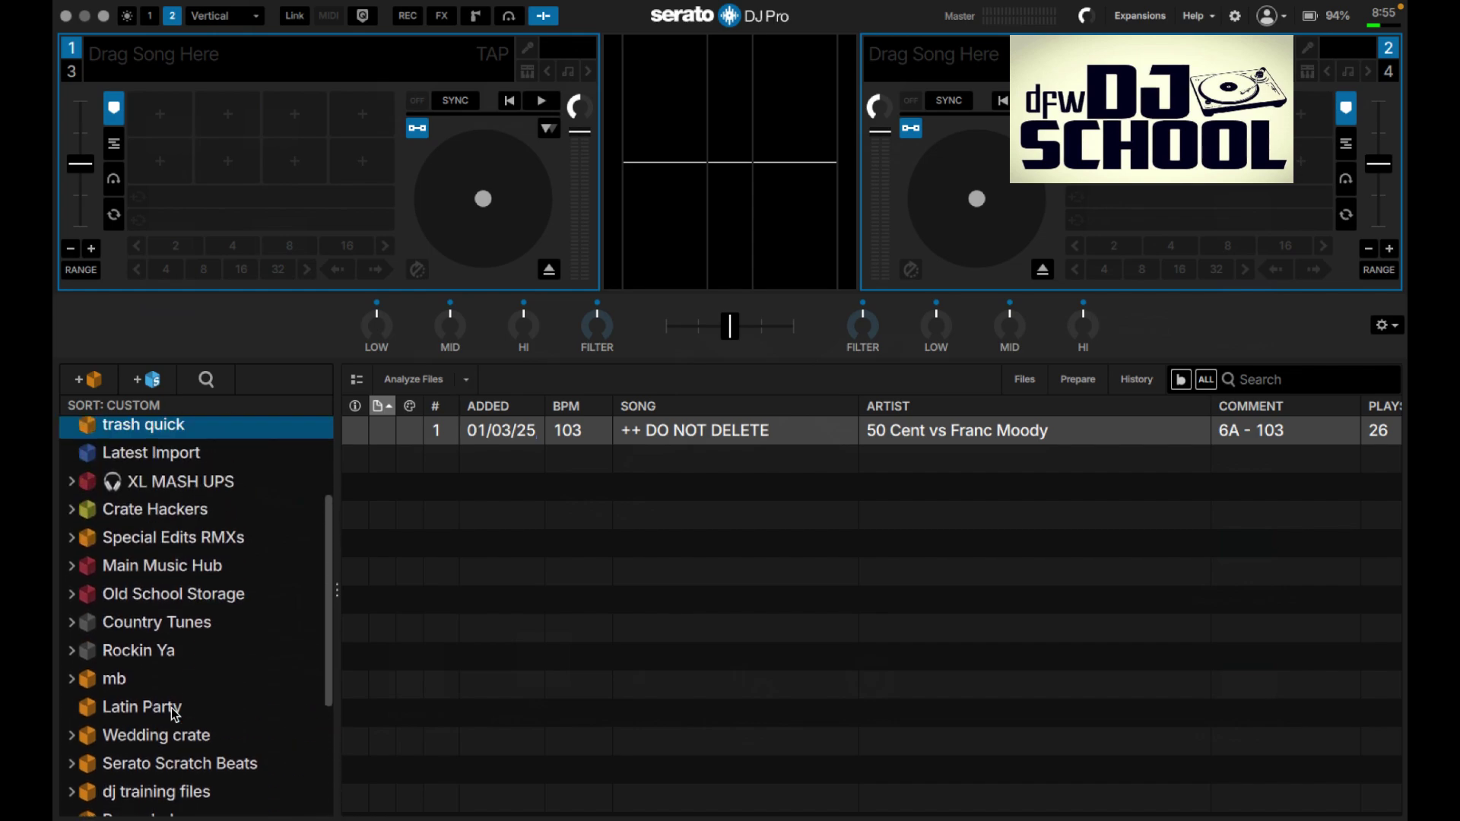
Look through the crate list down to possible duplicates and return to its beginning.
scroll(174, 714, down, 3)
scroll(173, 714, down, 4)
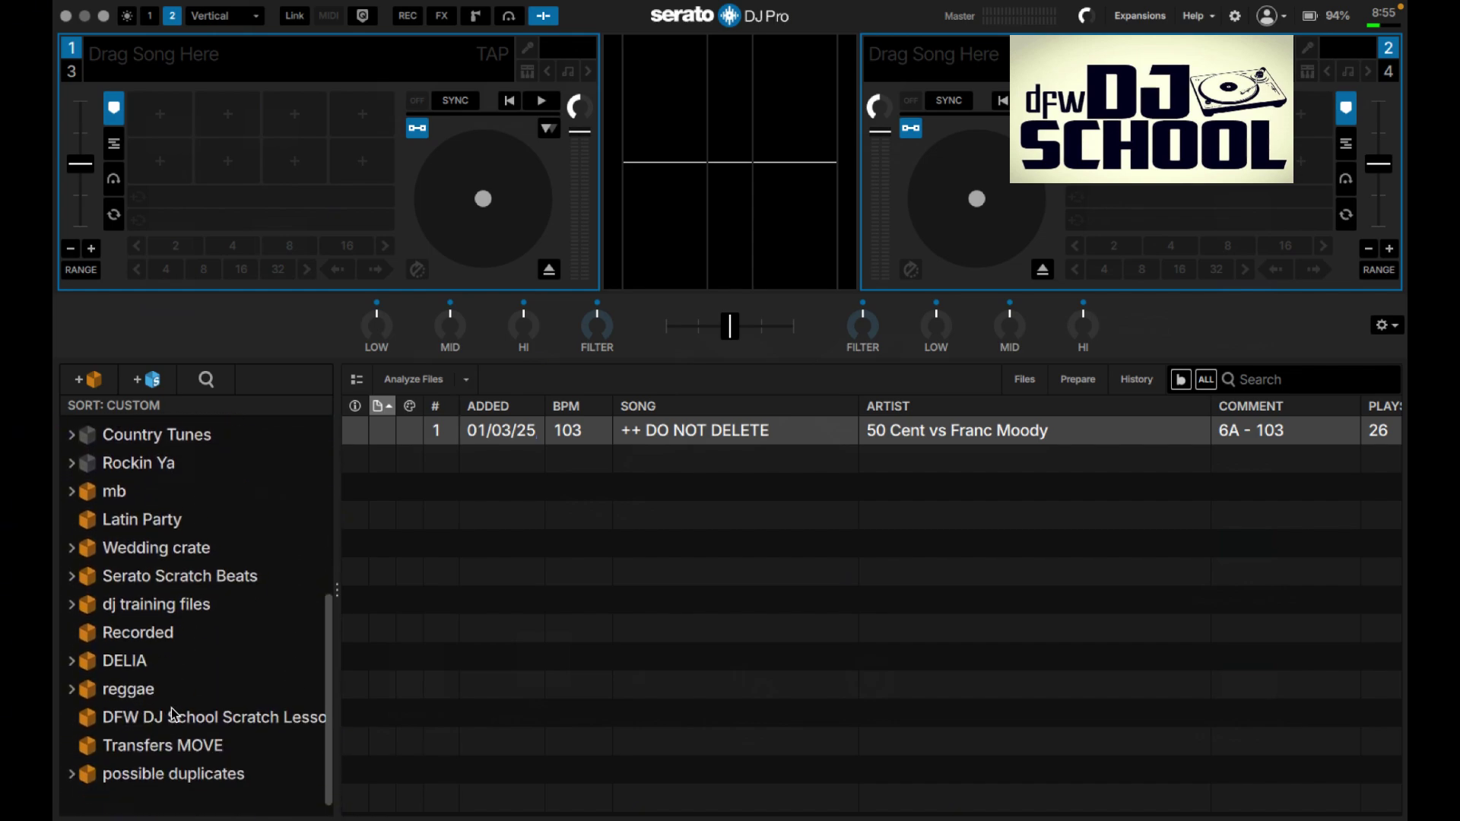
scroll(174, 715, up, 2)
scroll(173, 715, up, 5)
scroll(173, 714, down, 2)
scroll(174, 714, down, 2)
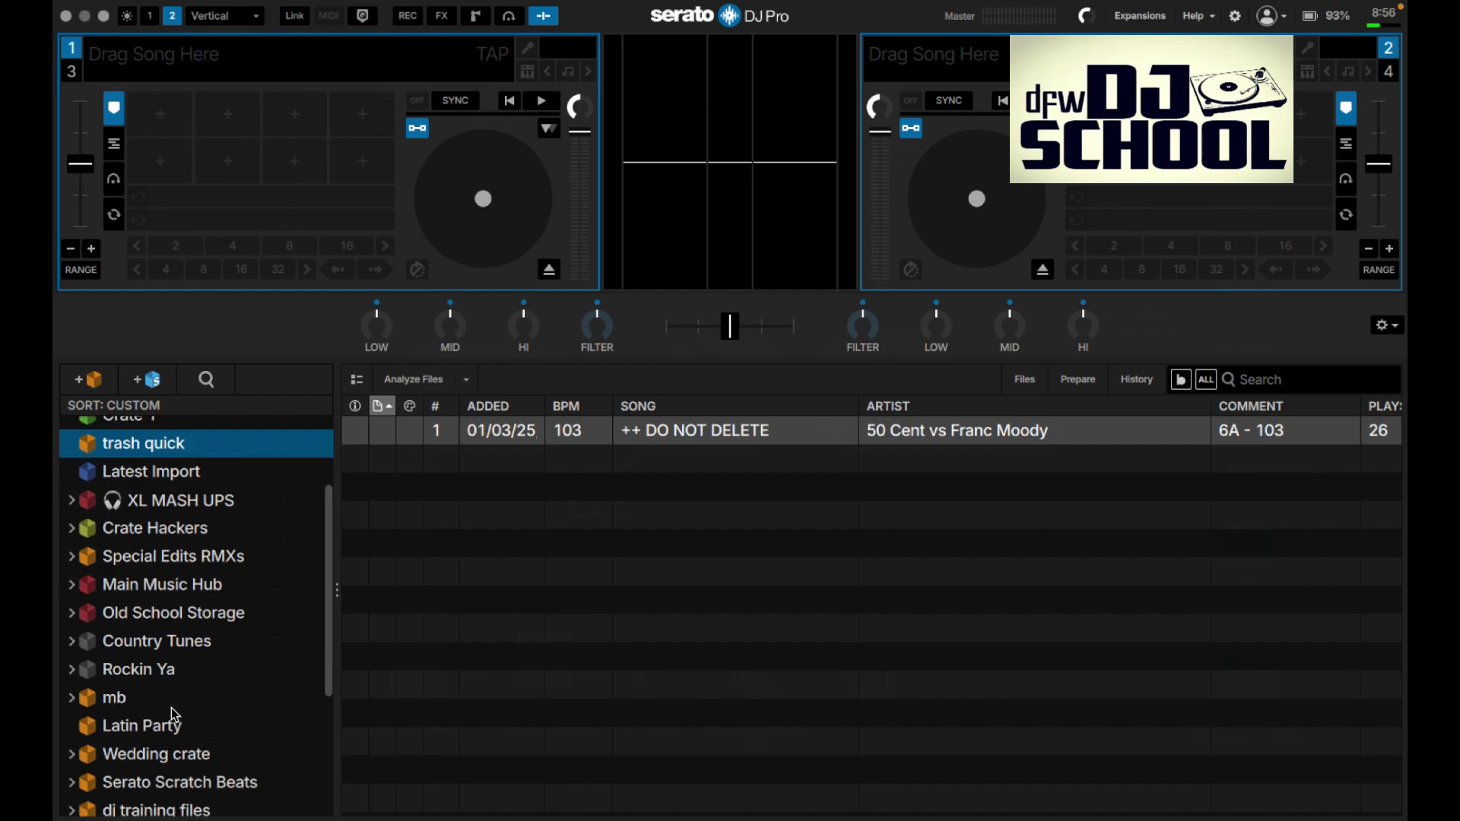
scroll(174, 714, up, 5)
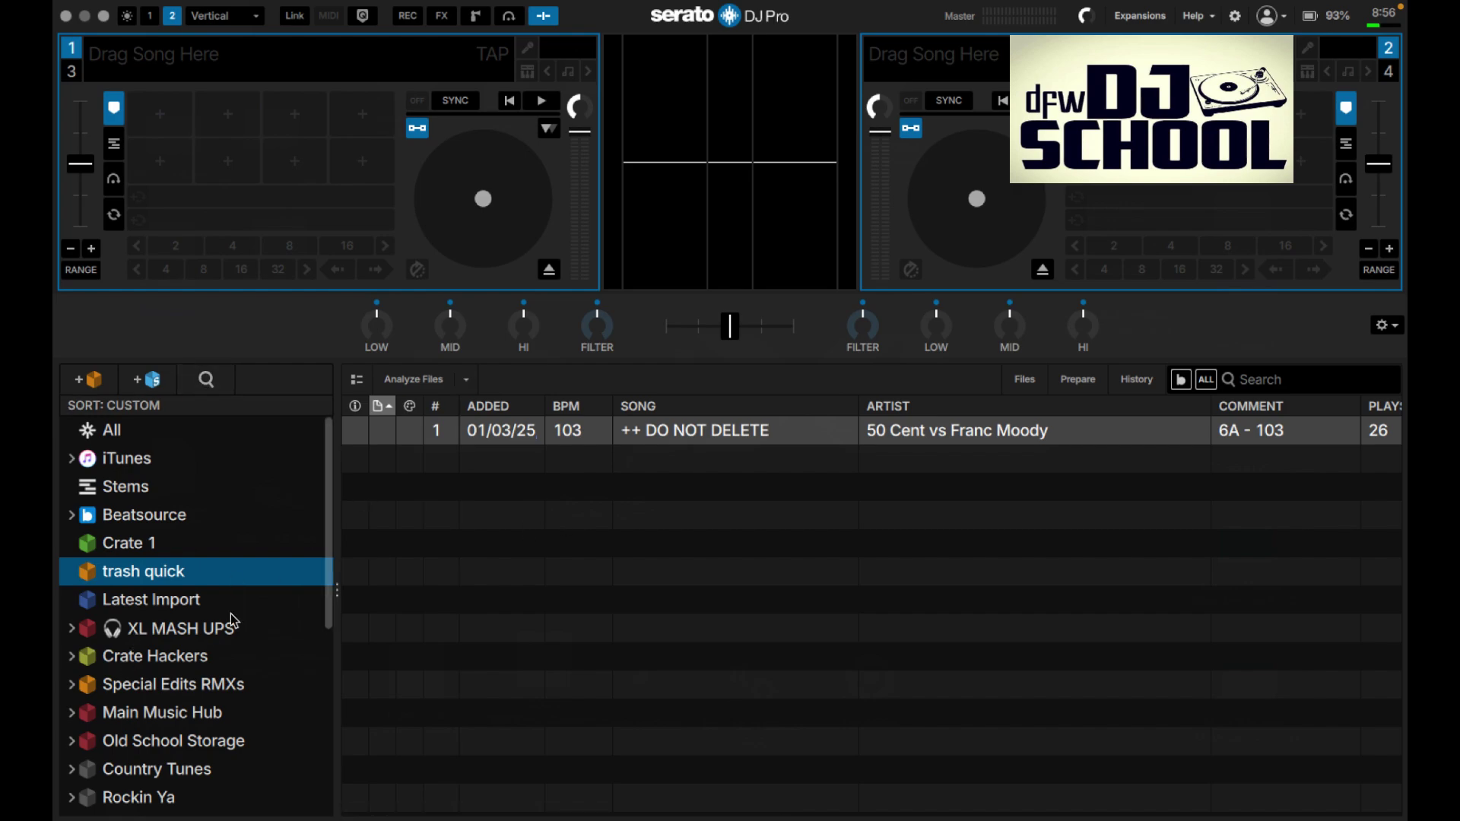
Open the Latest Import crate, sort its tracks by color, and restore the sort by file type.
click(194, 608)
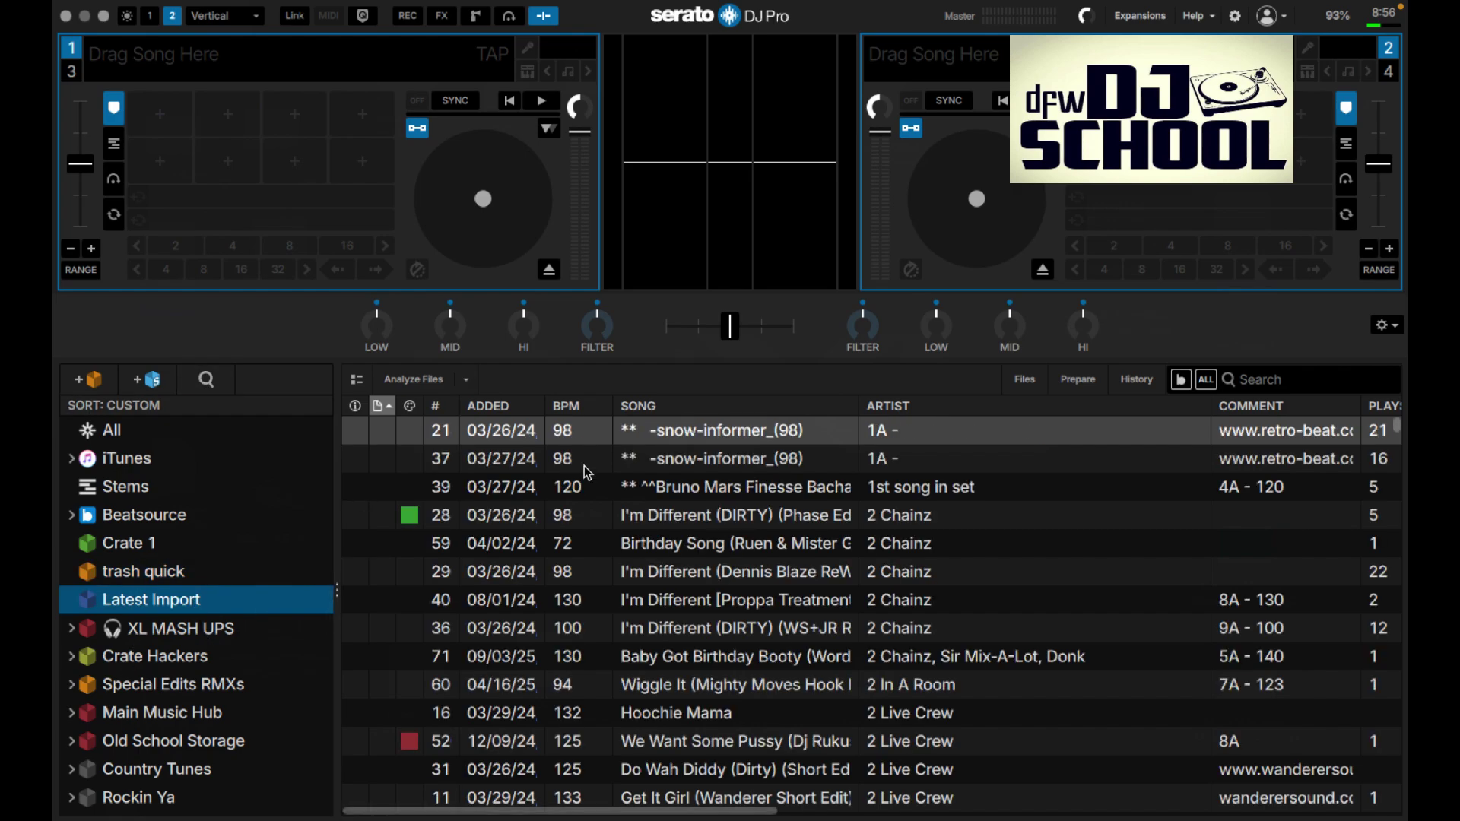
click(409, 407)
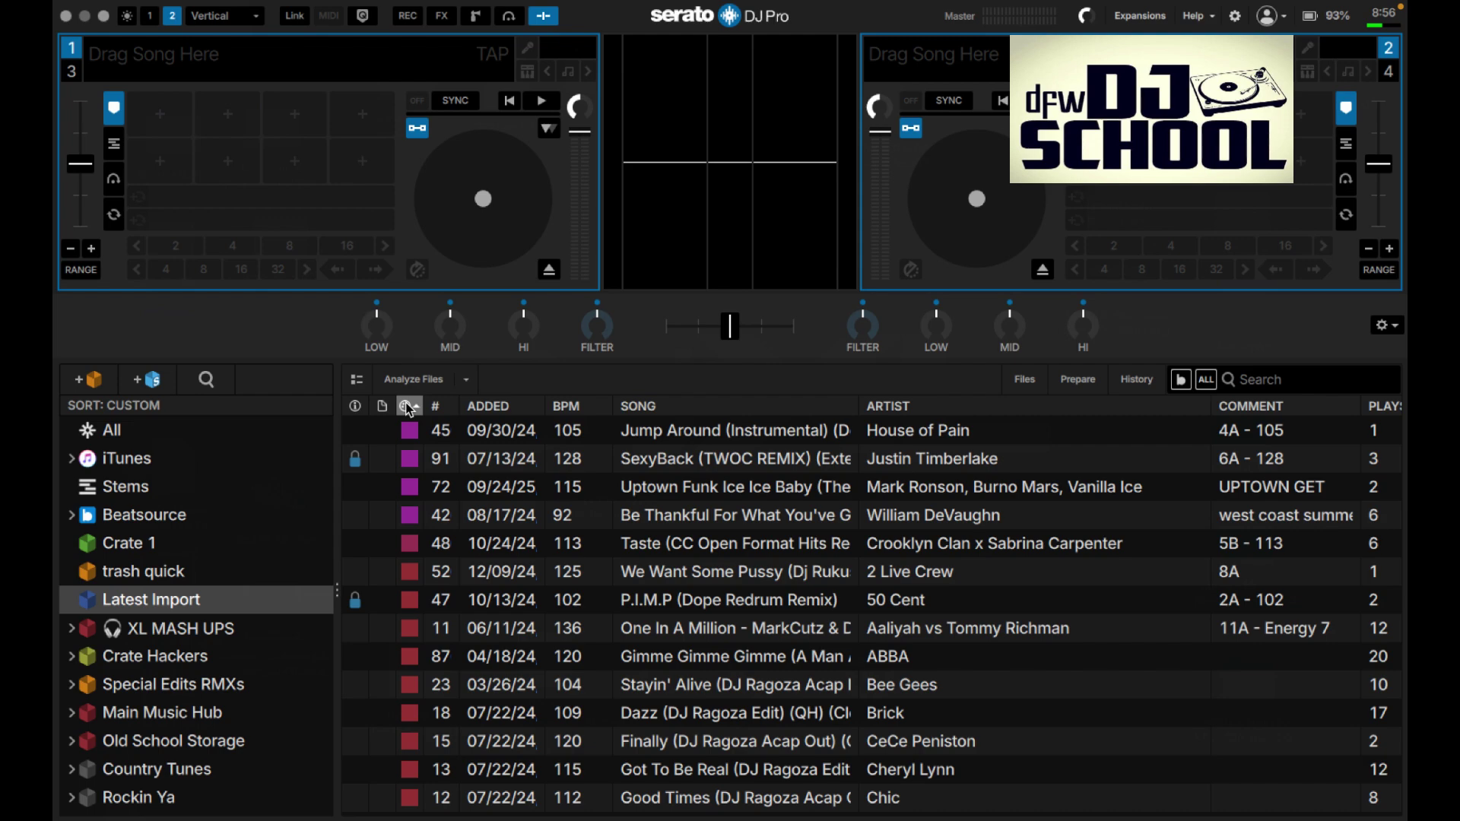
click(382, 408)
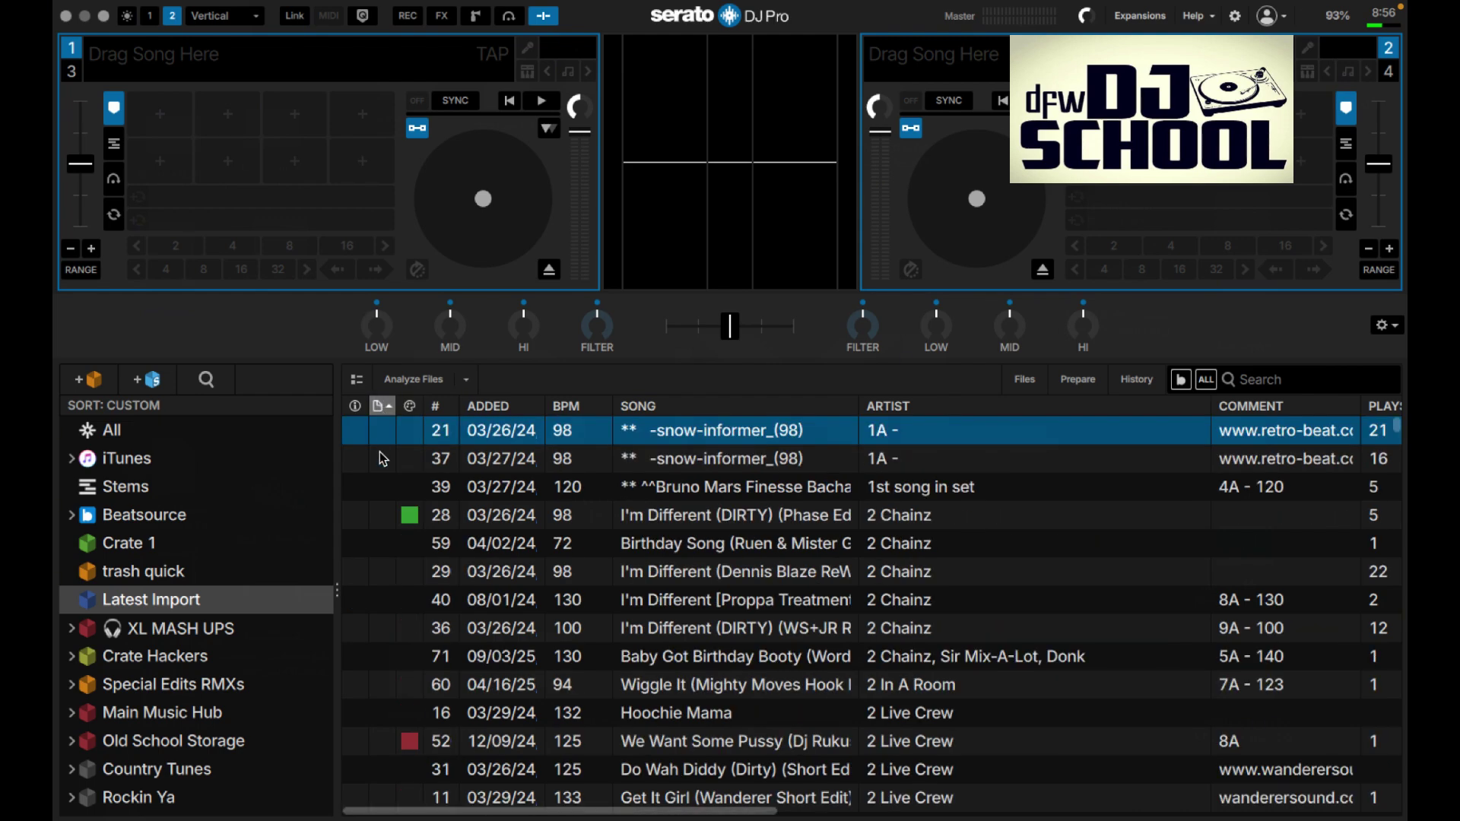
scroll(392, 638, down, 5)
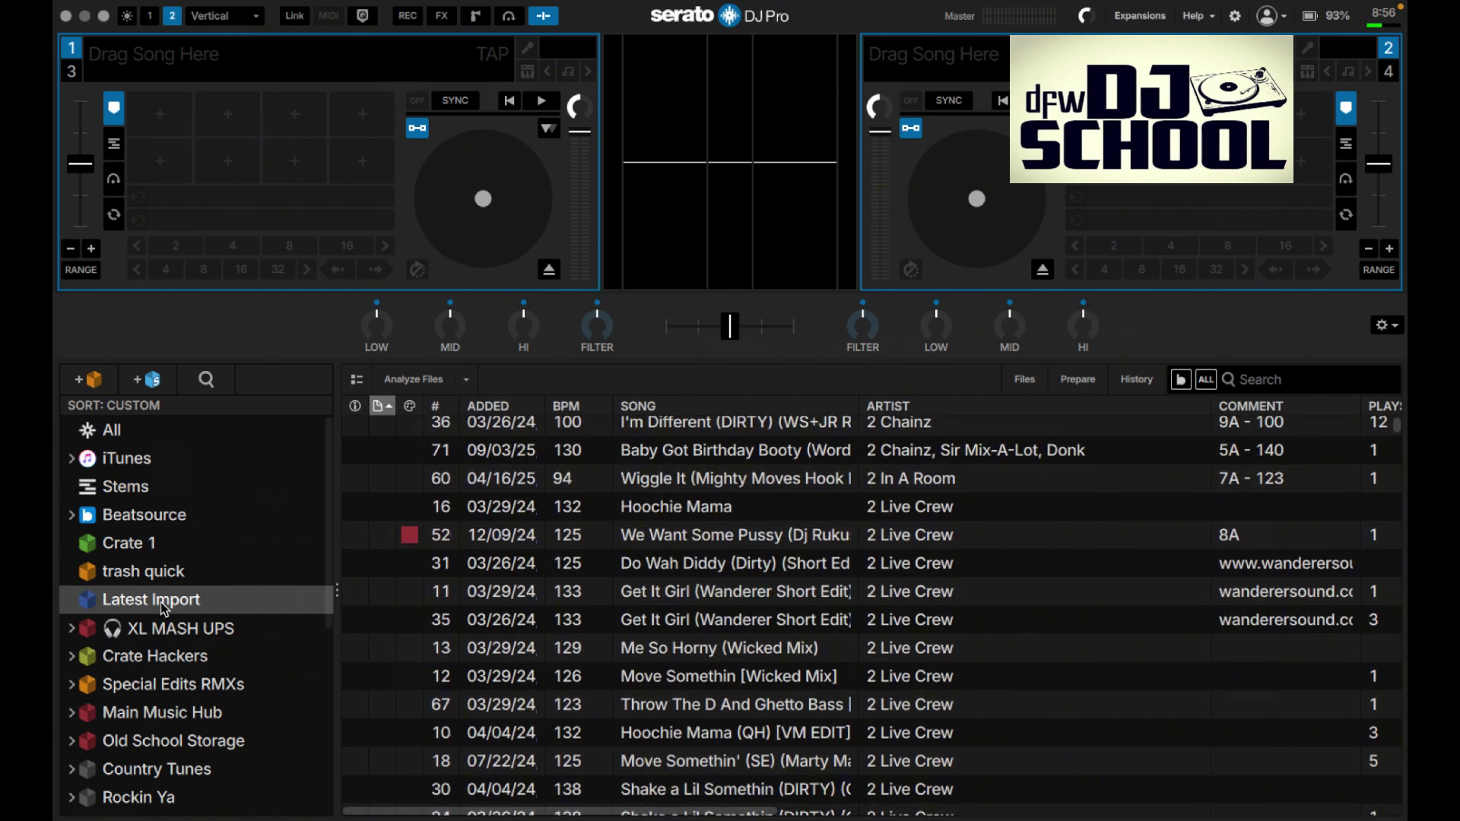
View the tracks in Beatsource and trash quick, and reopen the Latest Import crate.
click(133, 517)
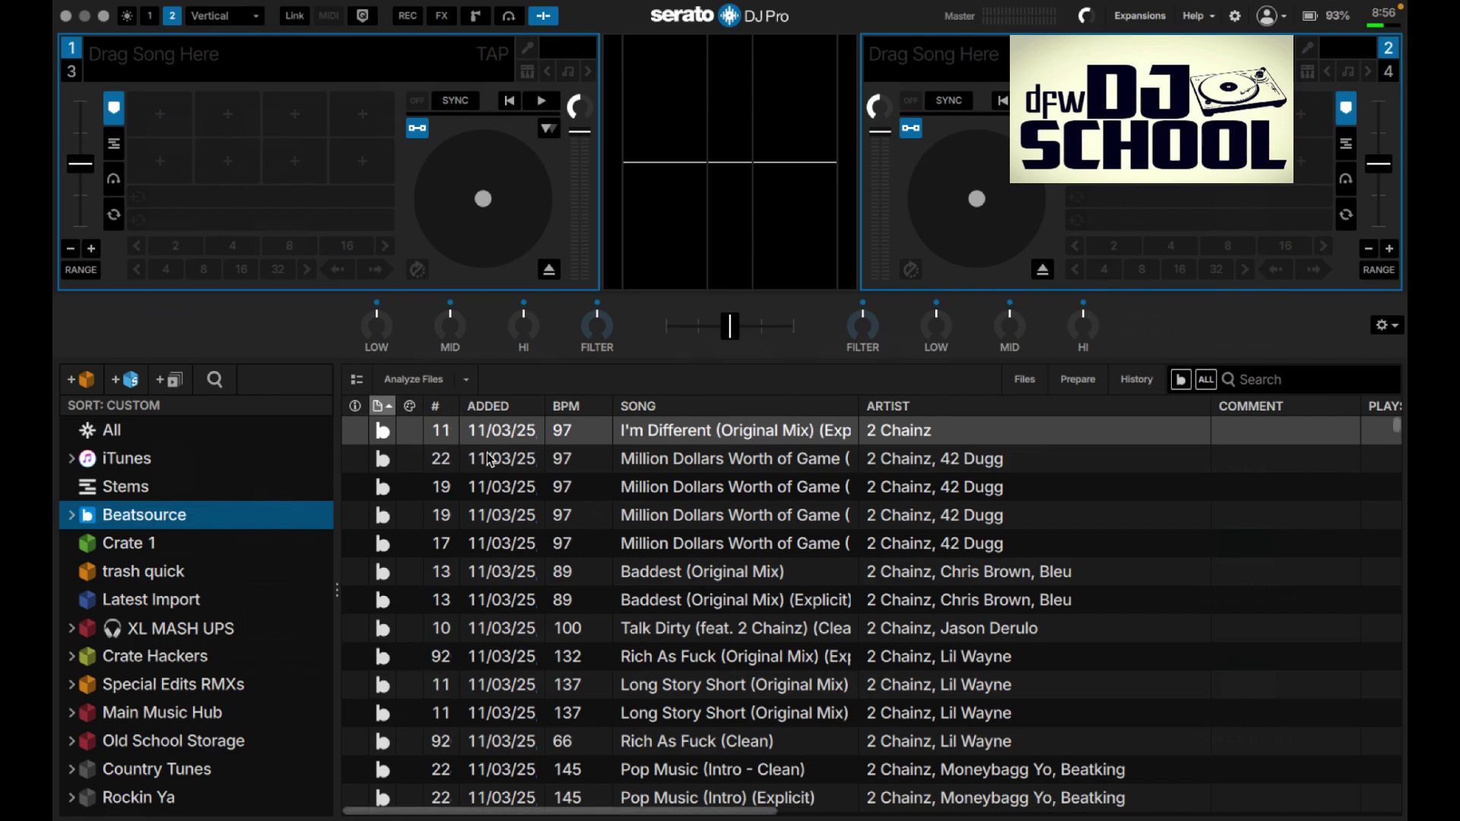
click(218, 581)
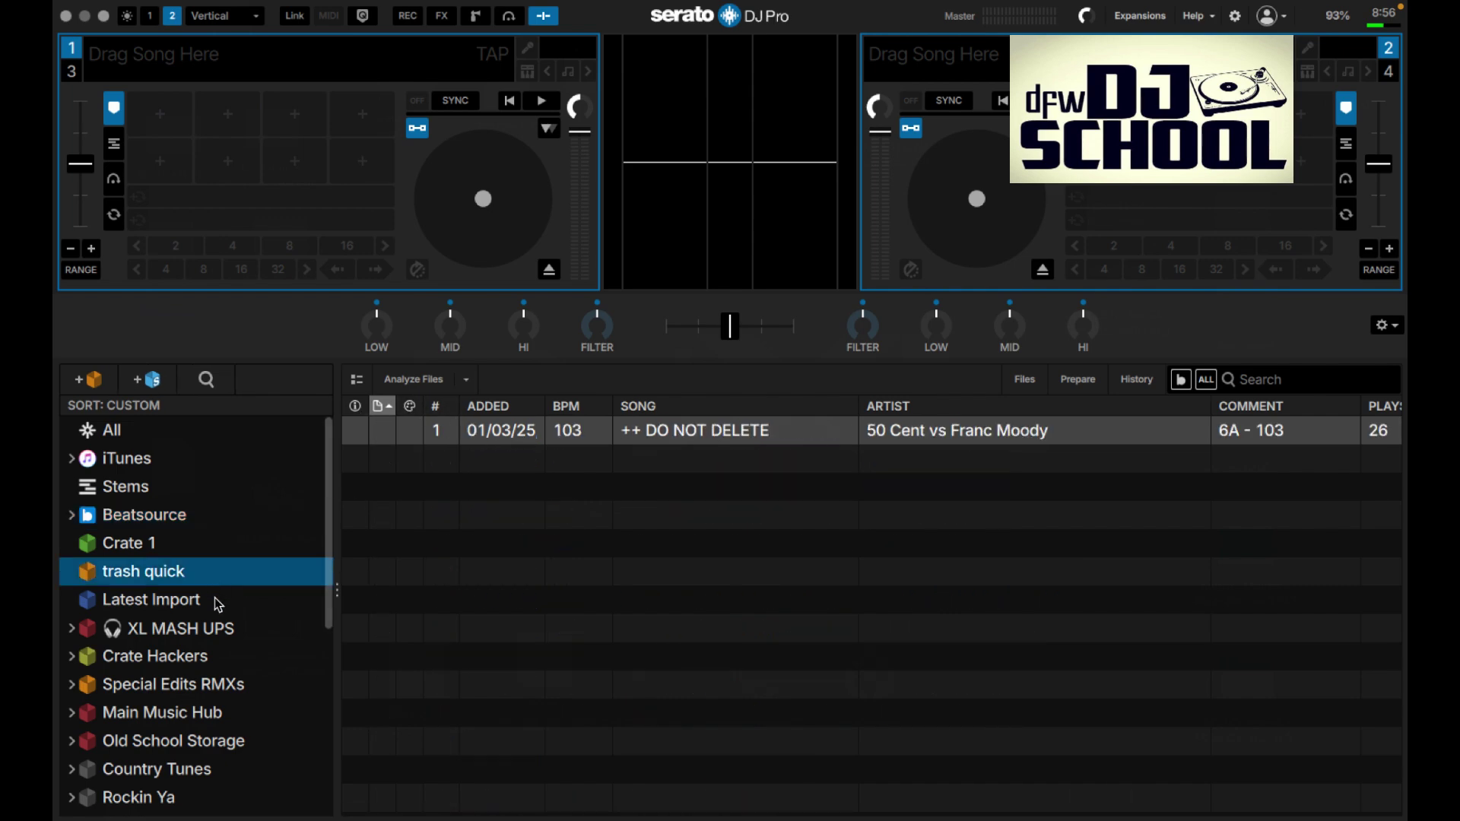
click(220, 610)
Set the track color of the Dennis Blaze version of I'm Different by 2 Chainz to yellow-green.
click(469, 578)
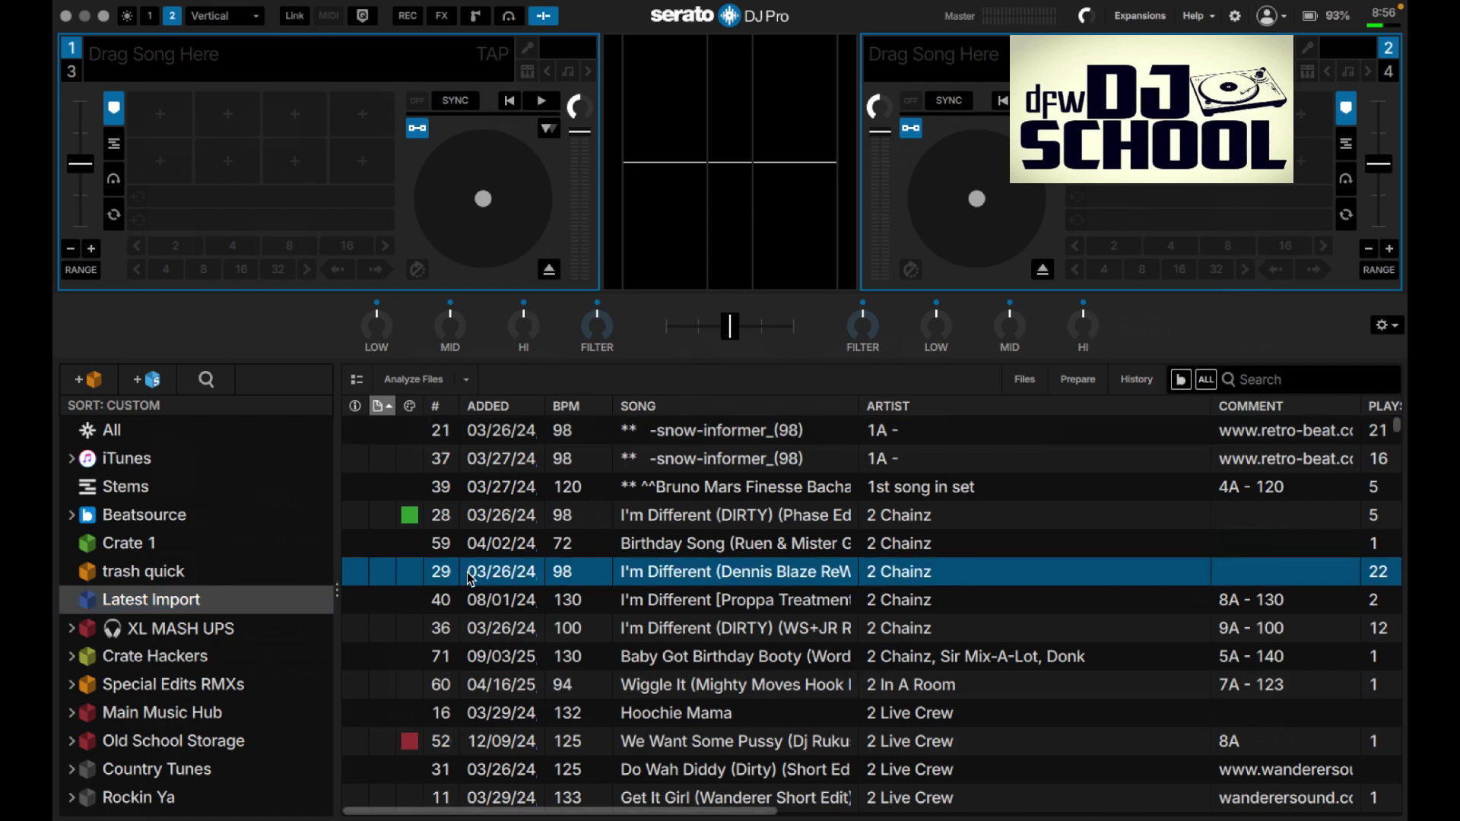
right_click(471, 580)
mouse_move(536, 586)
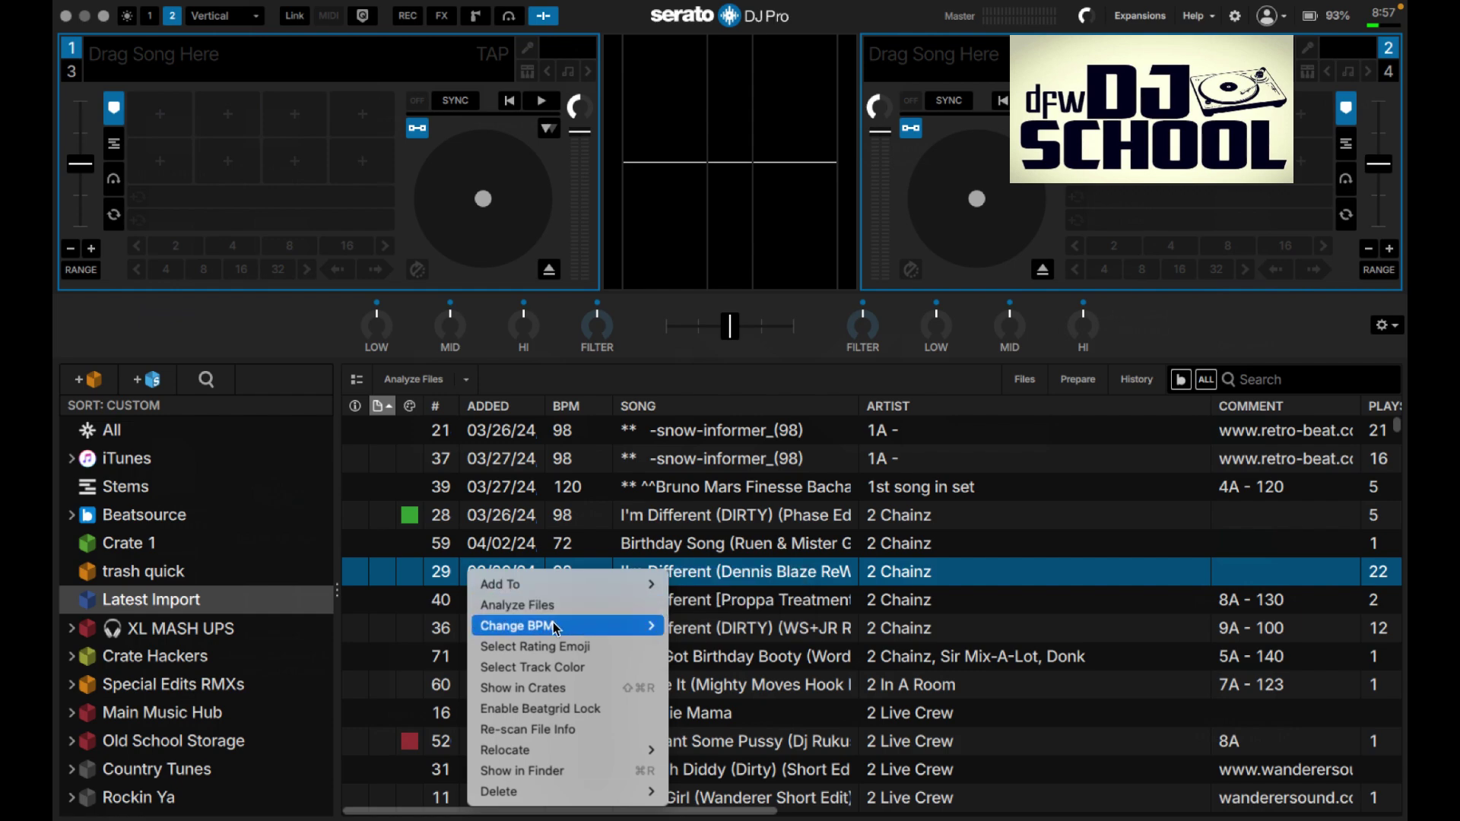
mouse_move(552, 625)
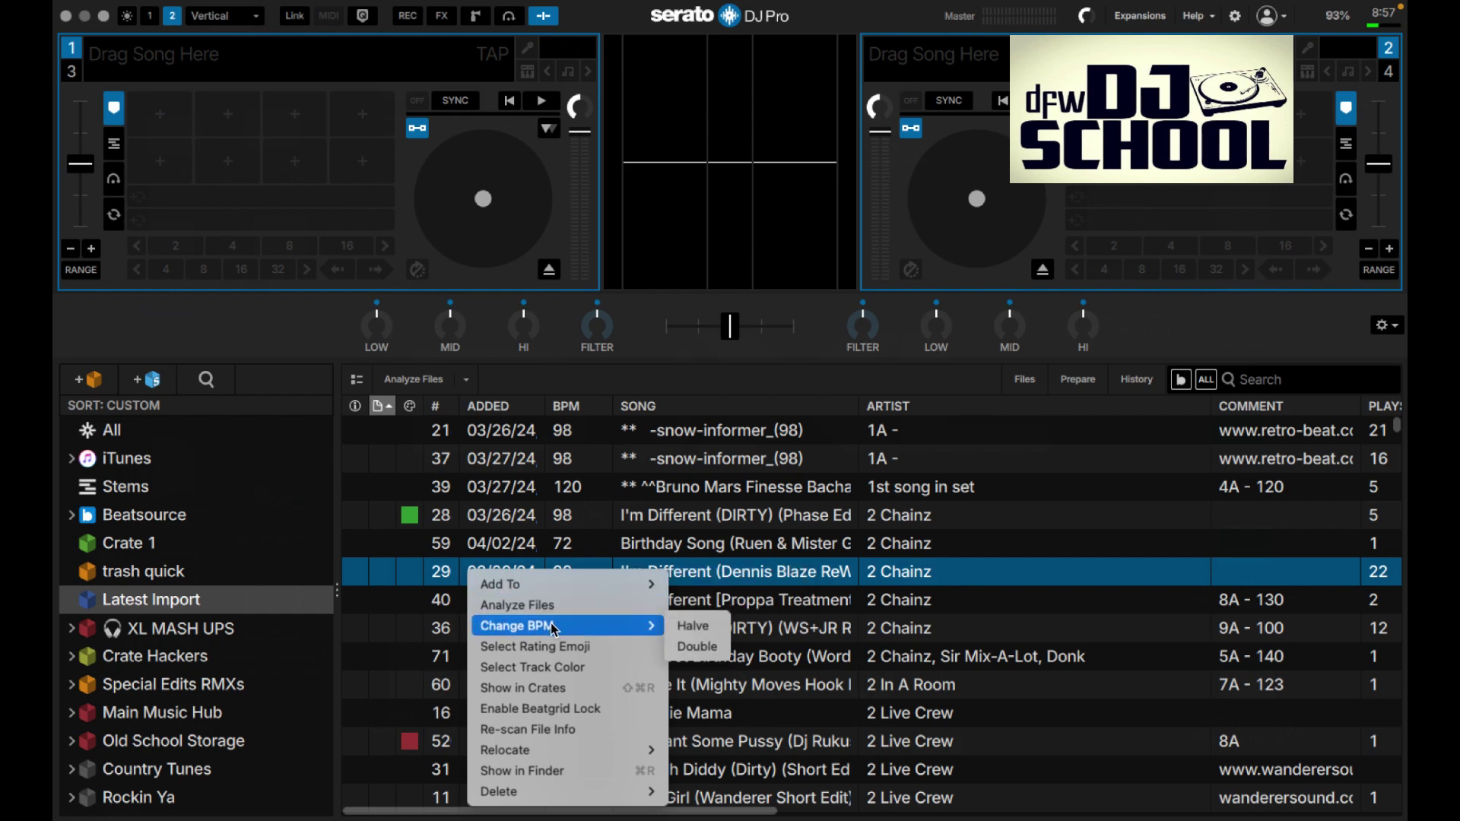
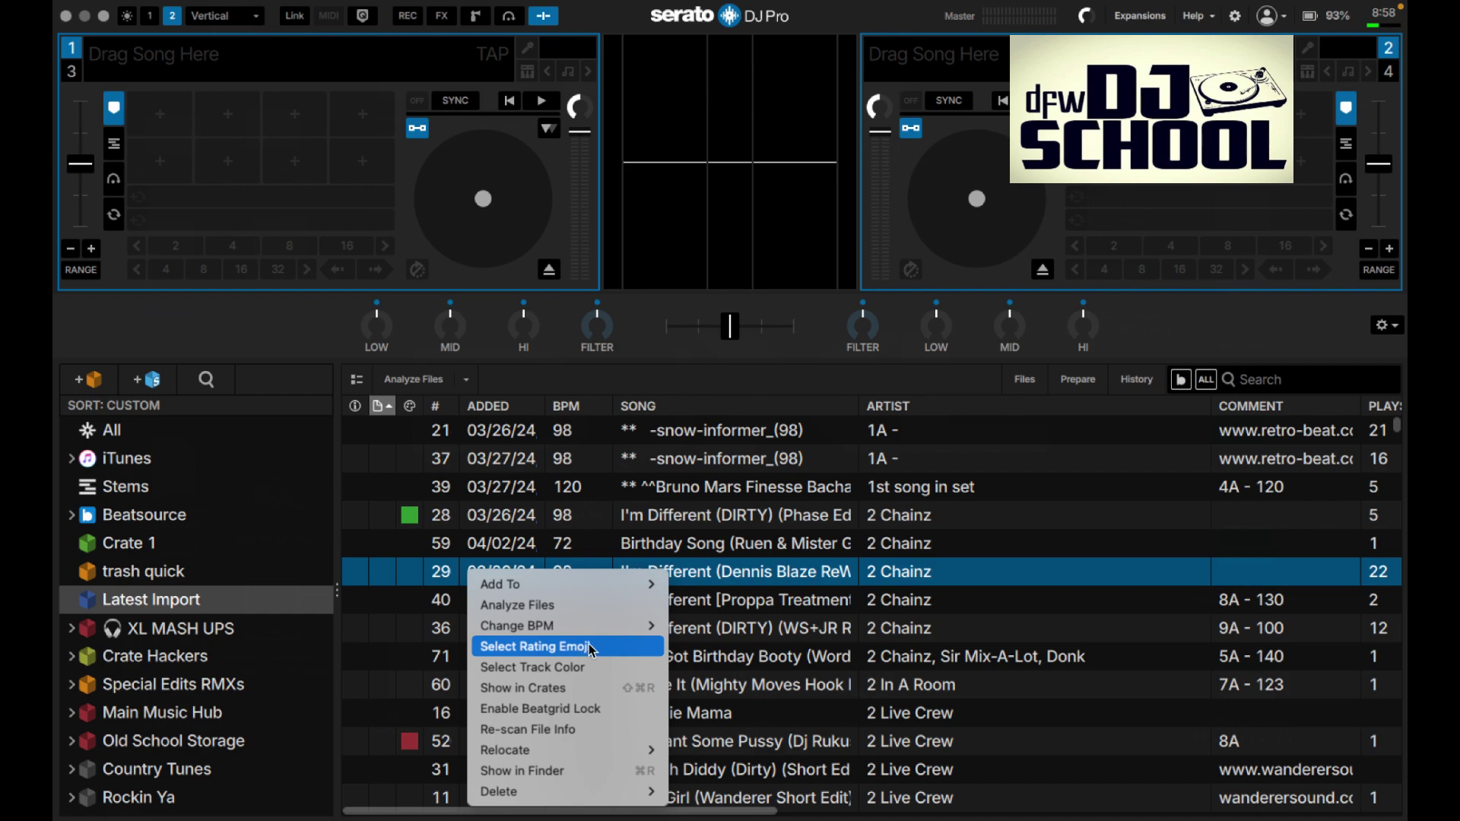
click(557, 667)
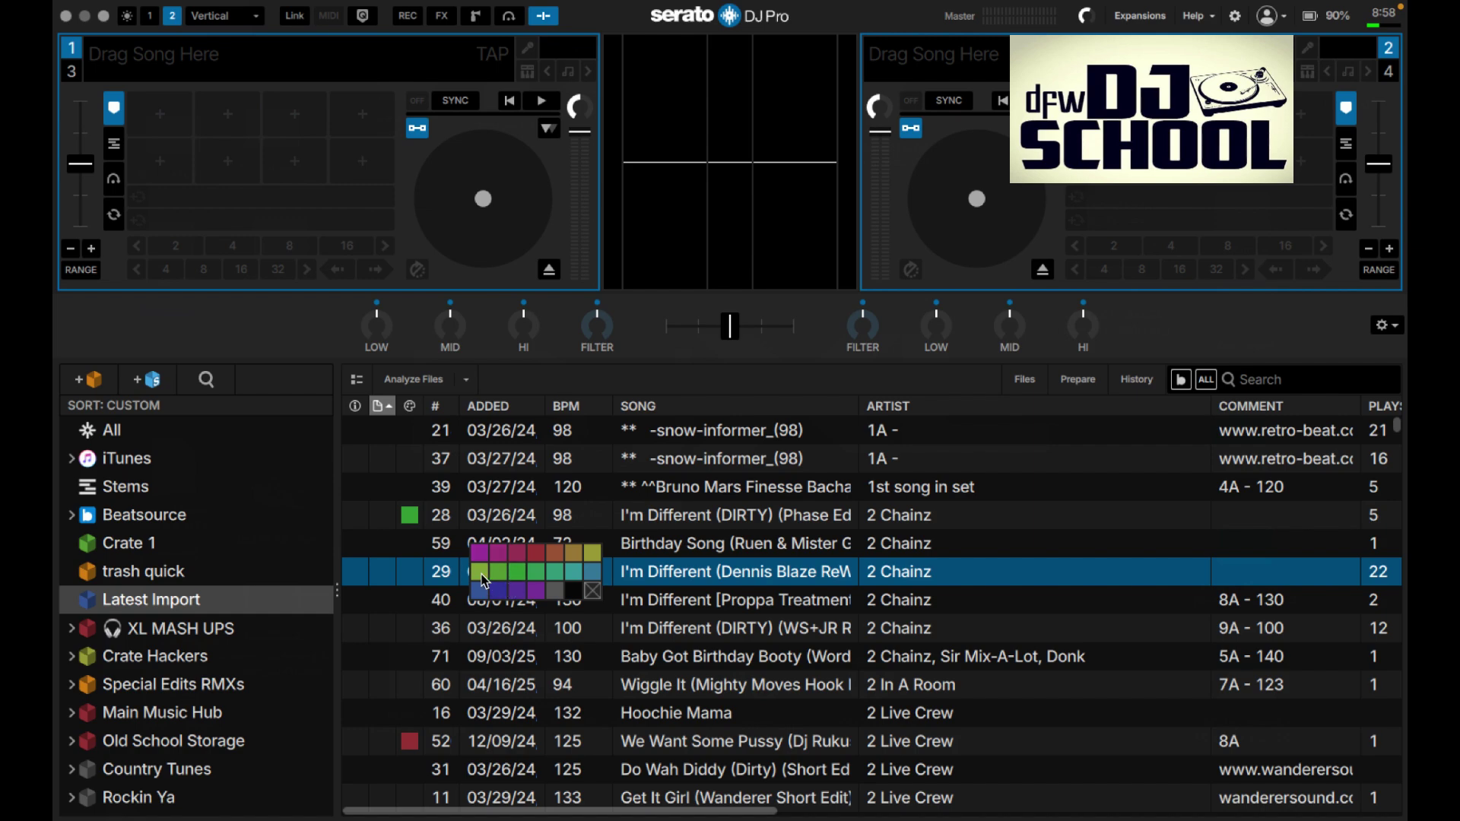
click(483, 575)
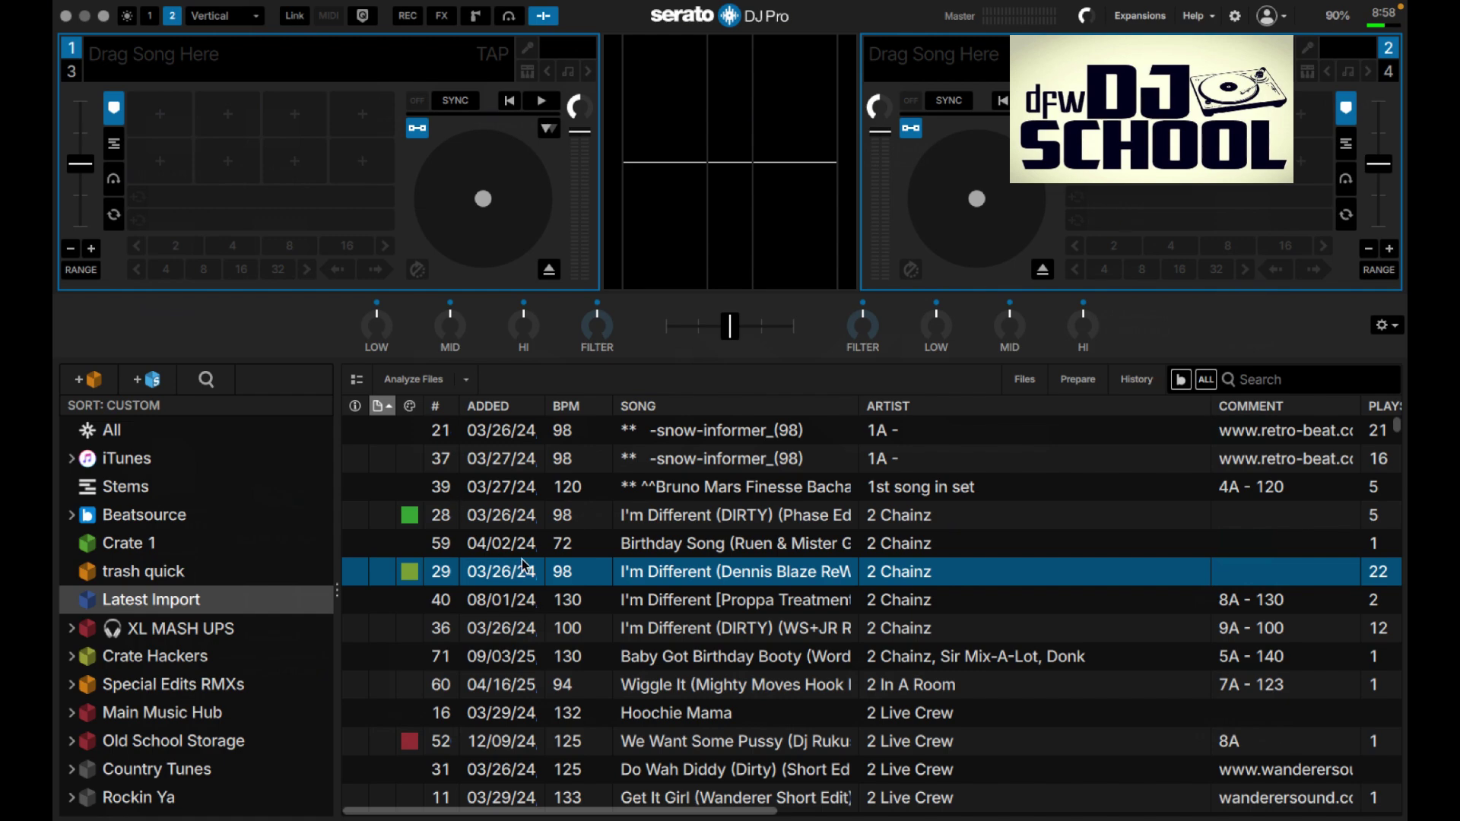
Show which crates contain the Bruno Mars Finesse Bachata track, and clear that crate filter.
click(564, 490)
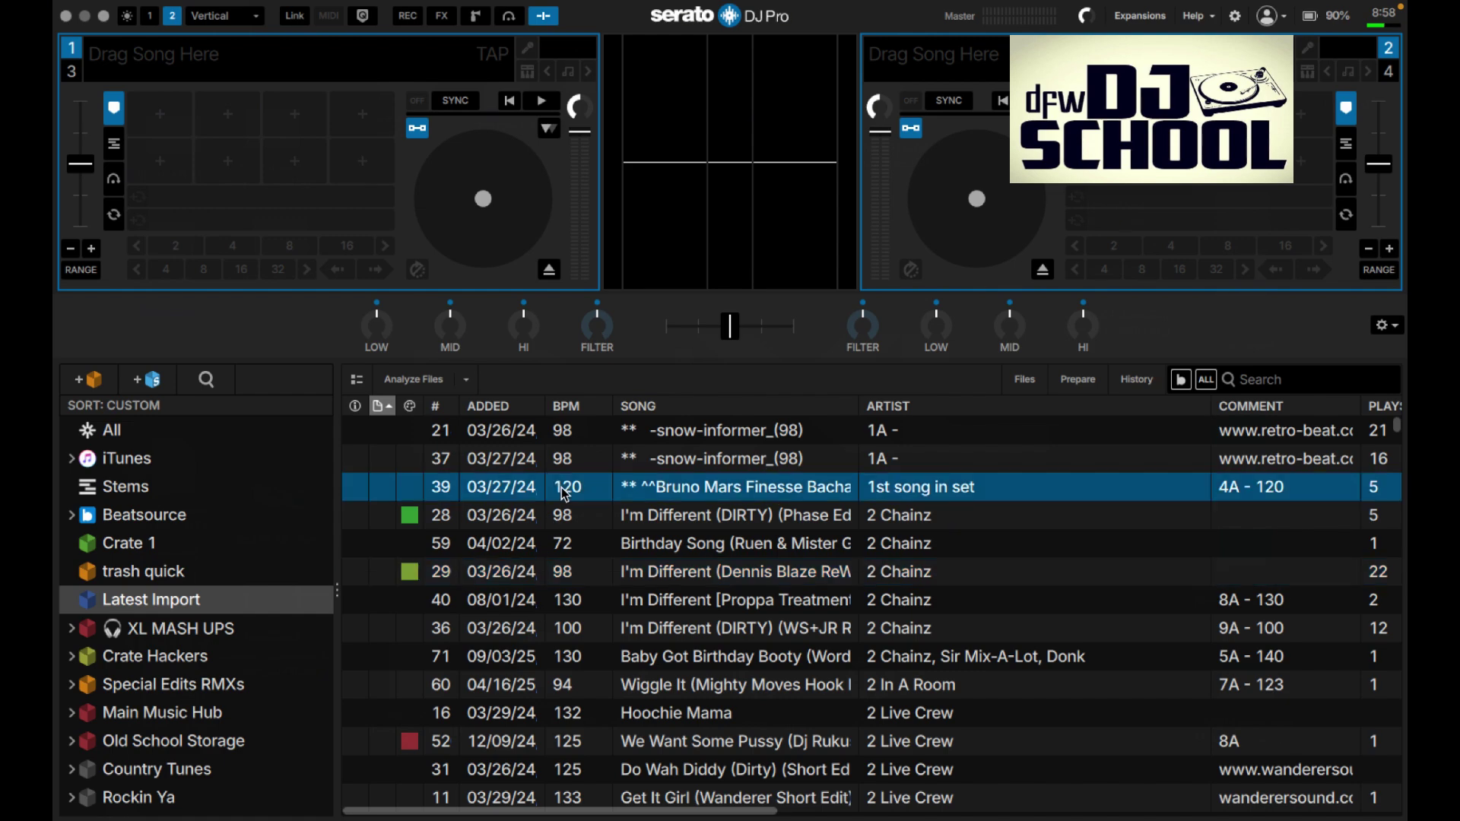
right_click(564, 494)
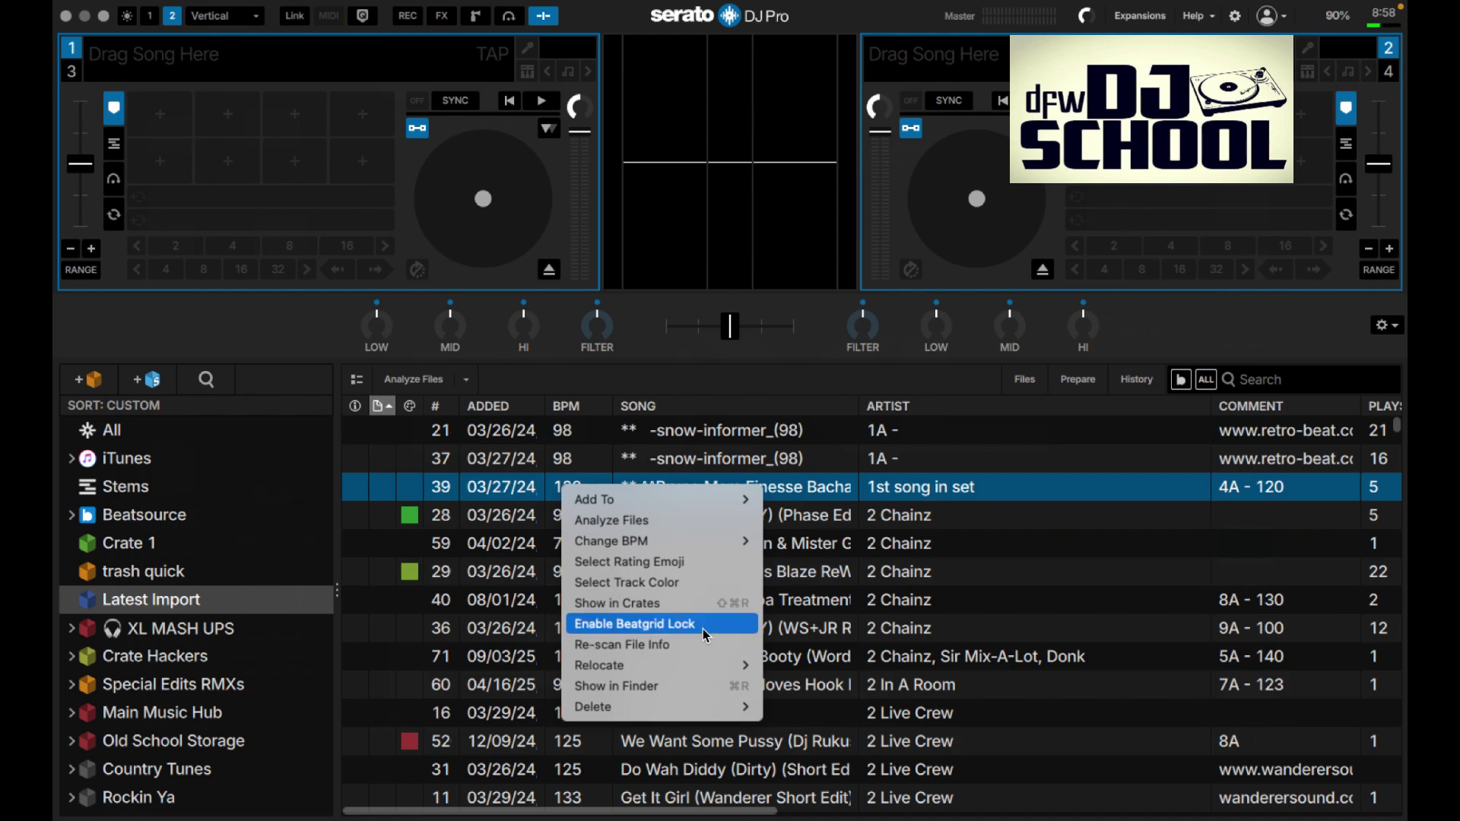
click(692, 602)
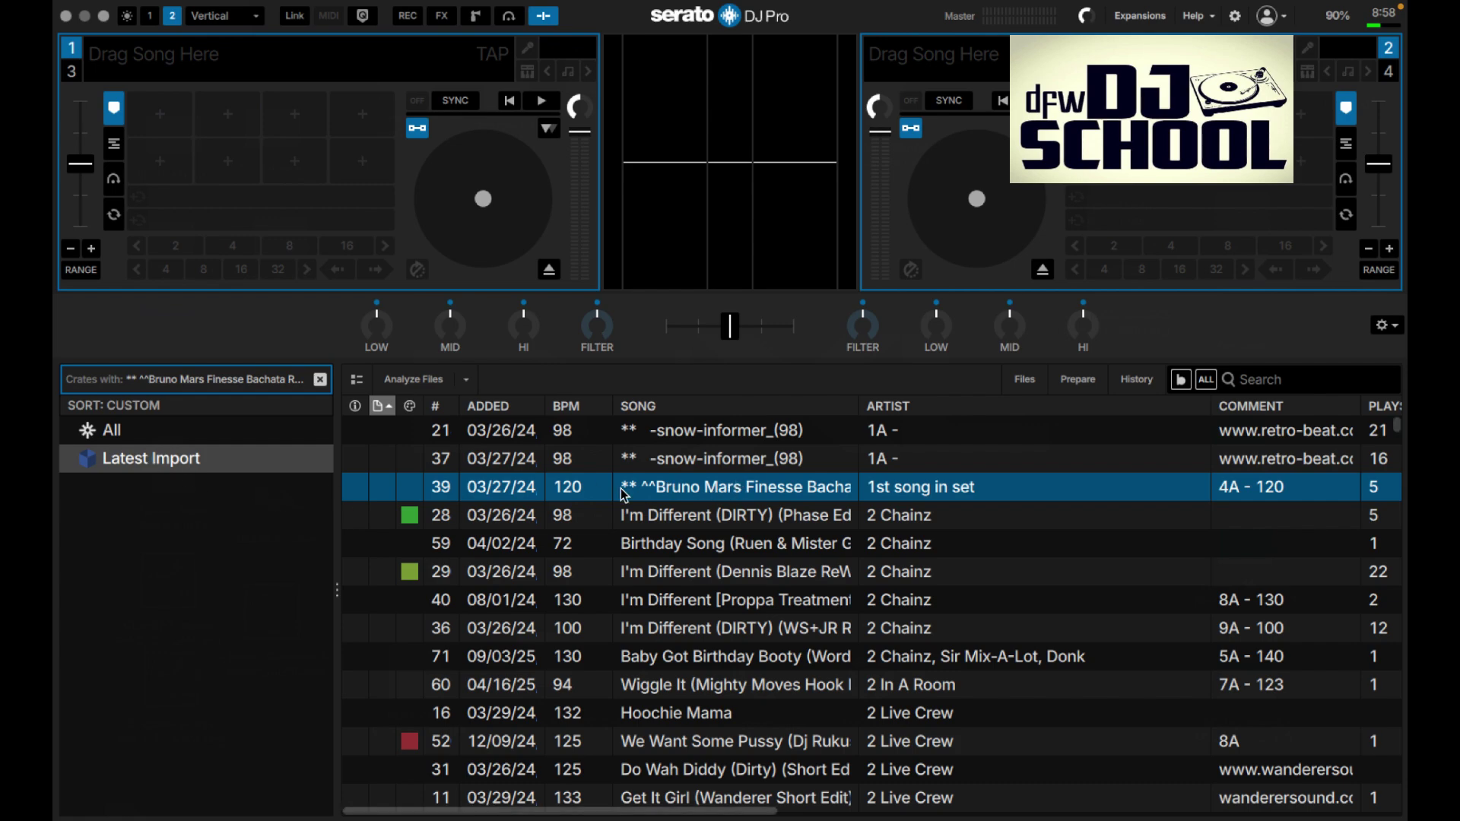
click(692, 538)
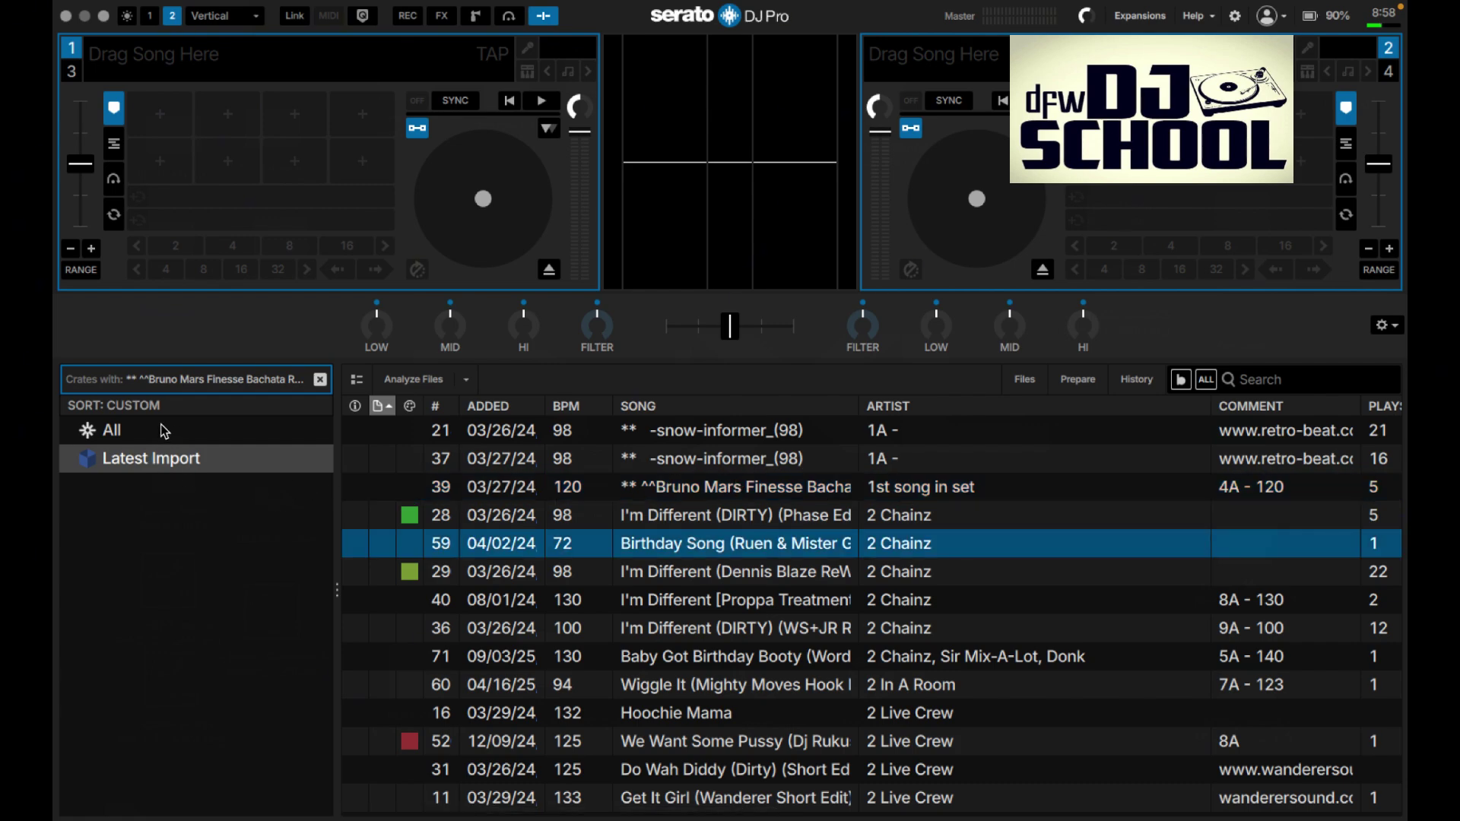
click(320, 380)
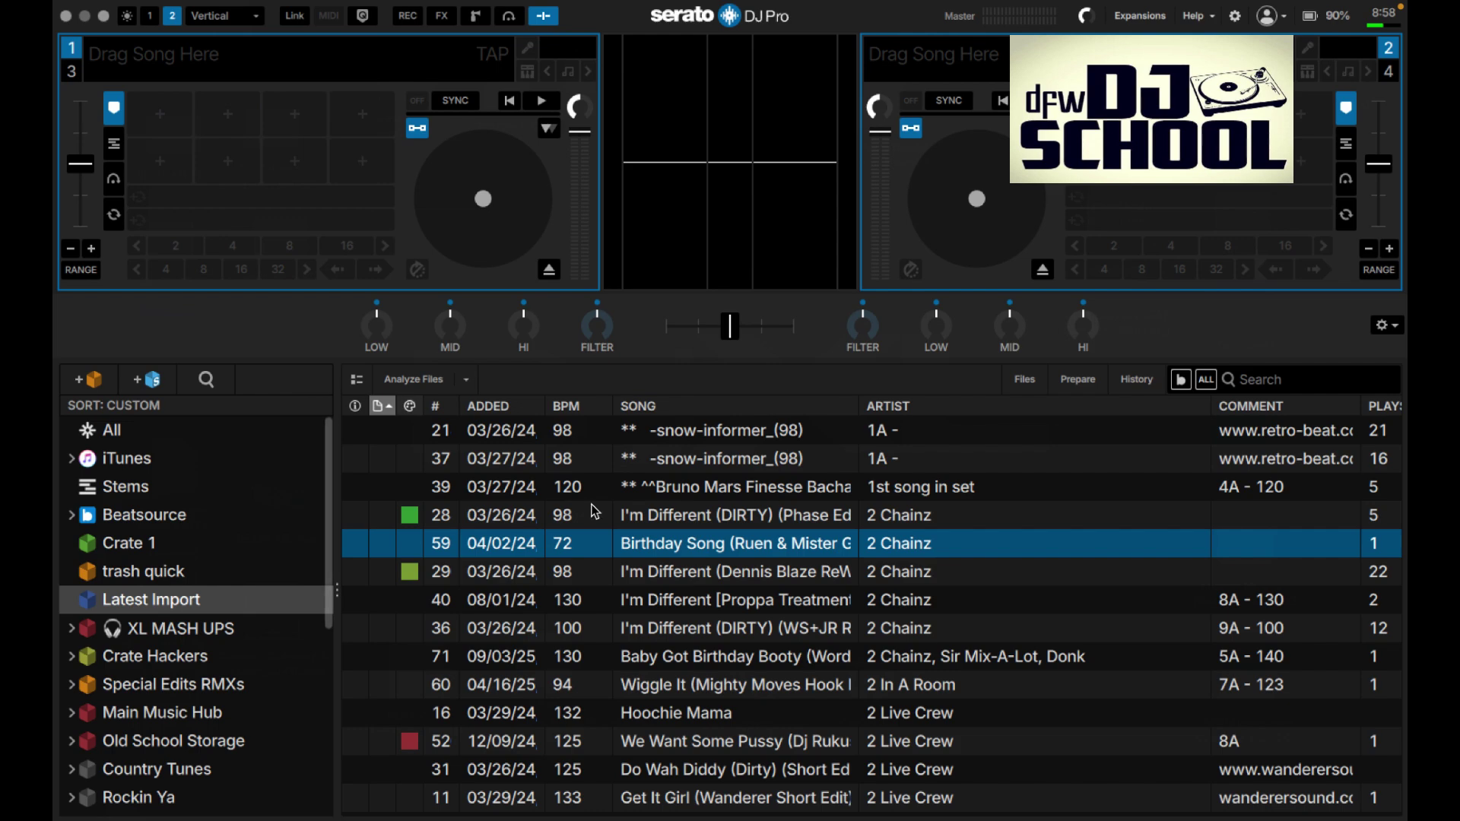
Review the track options for Birthday Song by 2 Chainz, and view and close the computer's file browser.
right_click(666, 551)
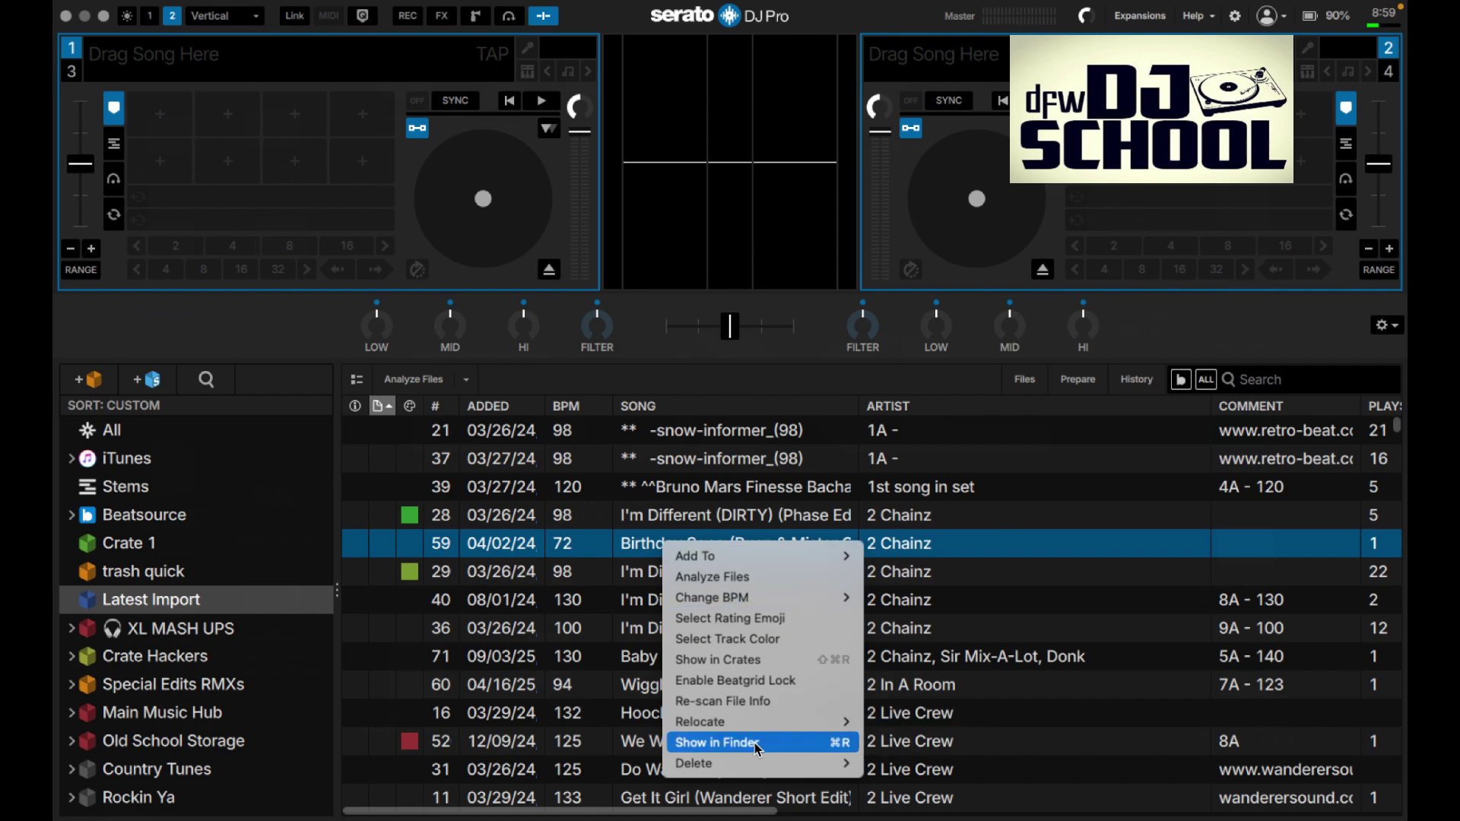
mouse_move(745, 724)
click(1023, 387)
click(1022, 388)
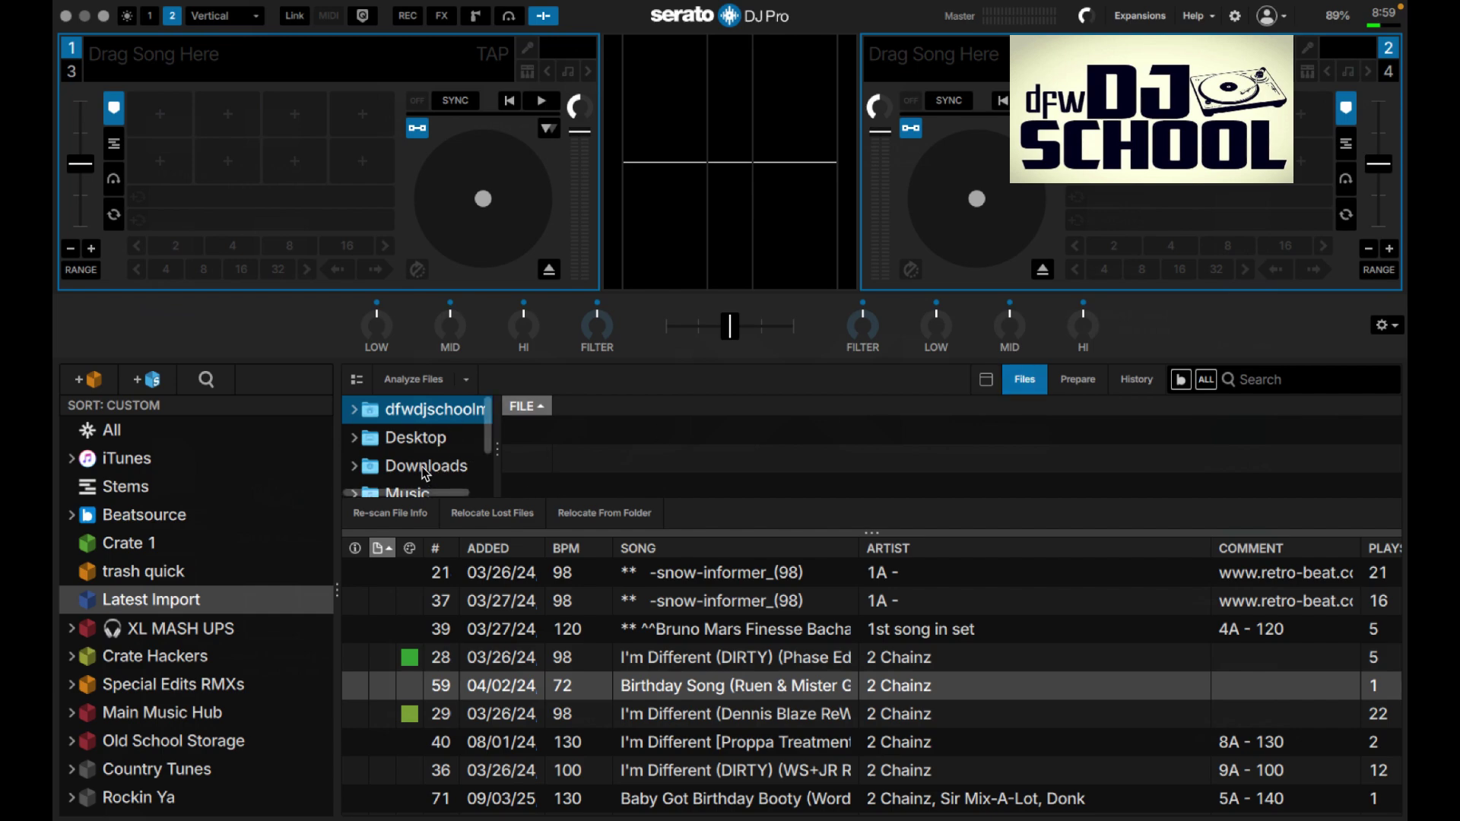
click(1024, 384)
Review the Show in Finder option for Birthday Song, and check the file location details of the Latest Import tracks.
right_click(760, 550)
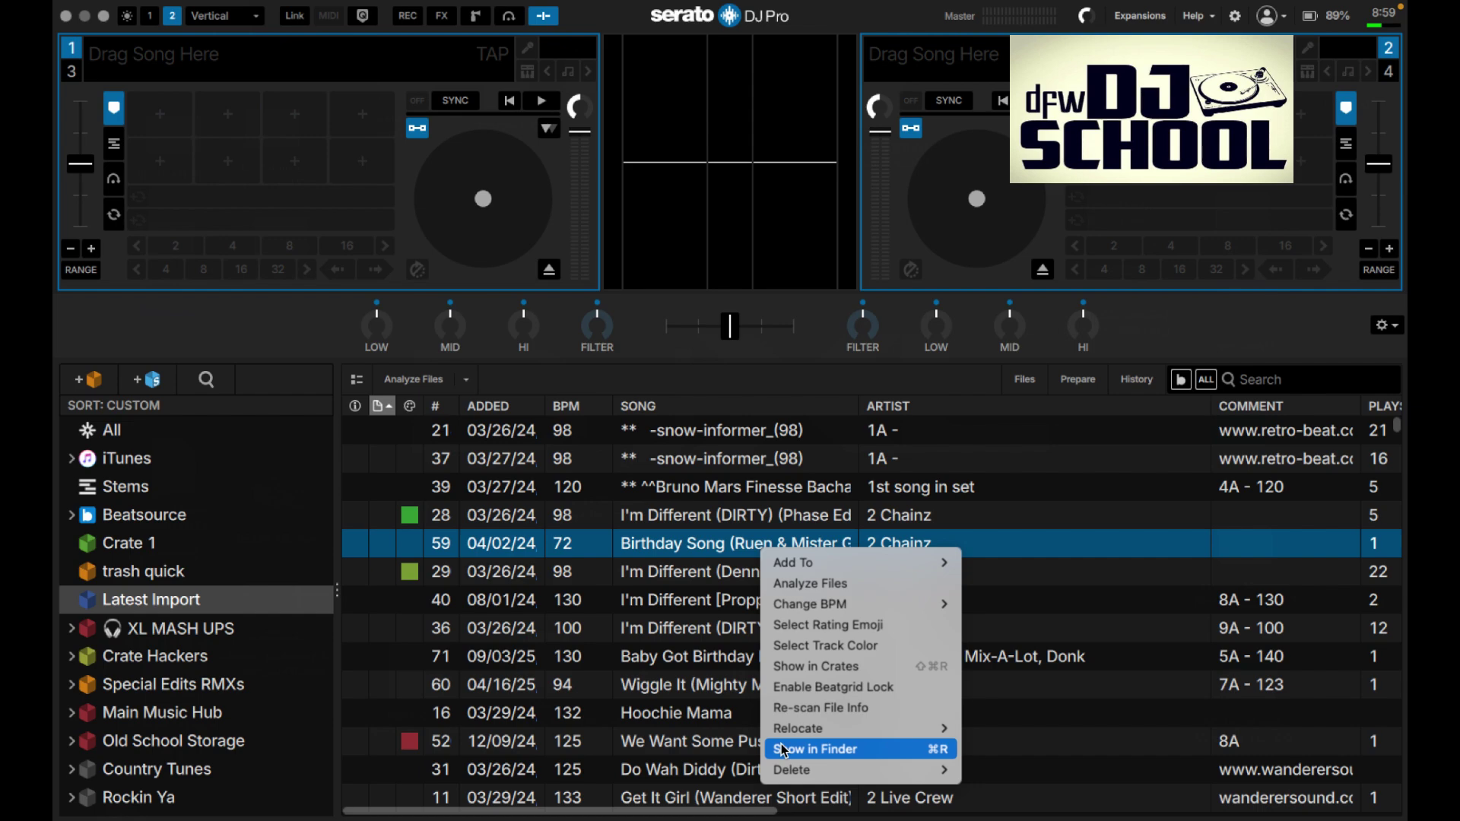
click(685, 813)
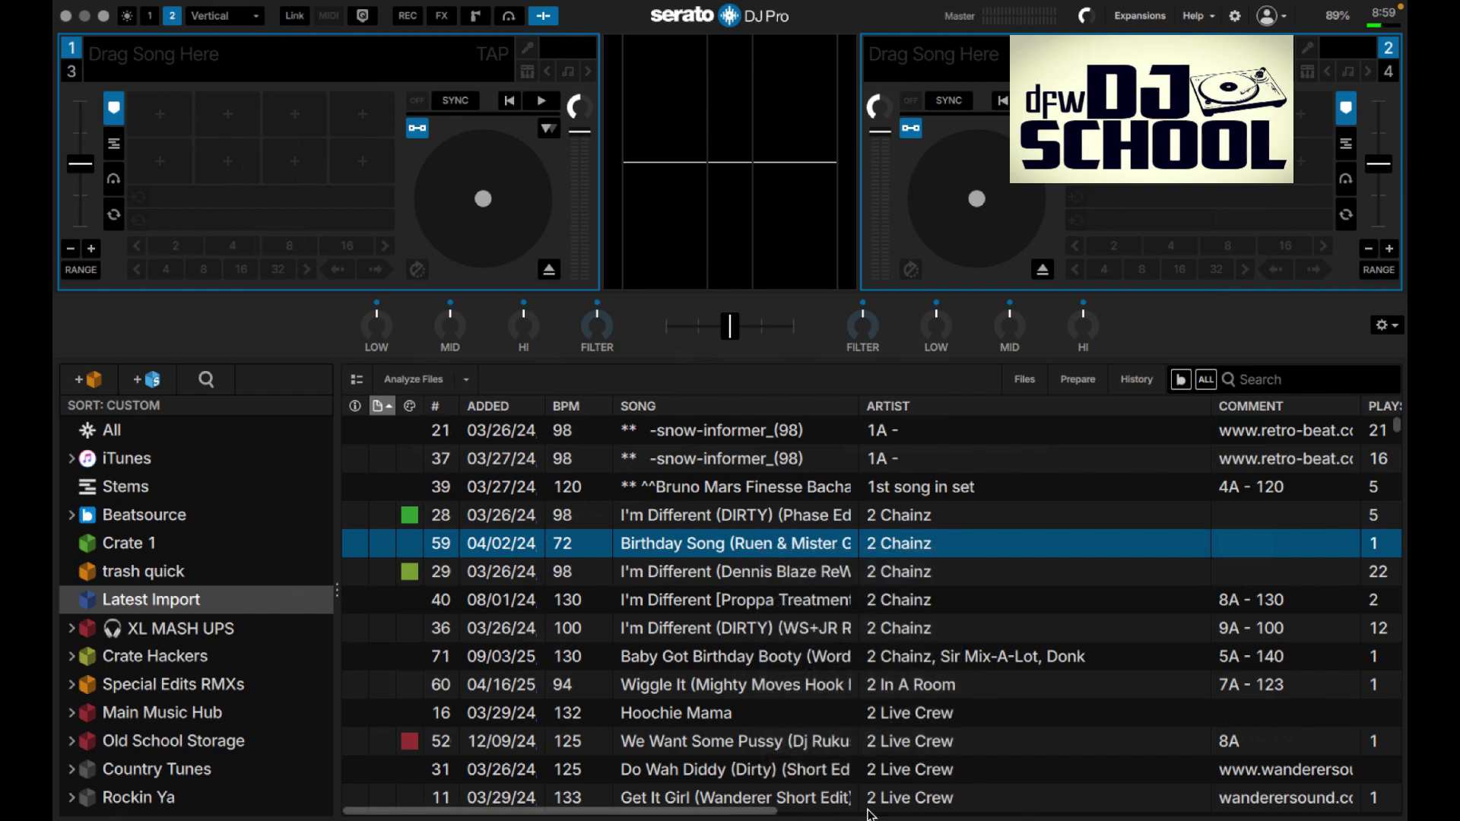
click(945, 811)
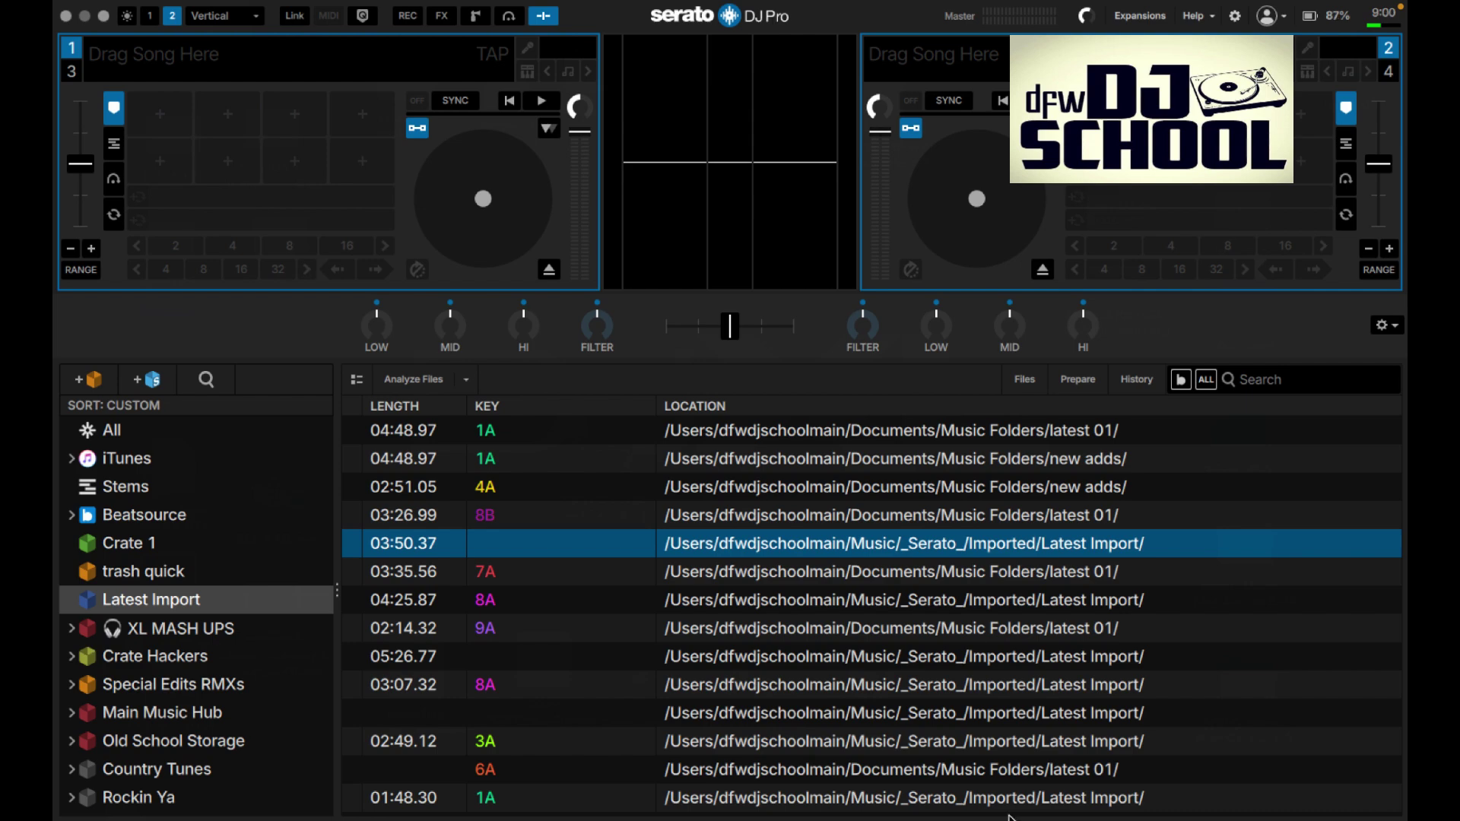
drag(1012, 815, 547, 814)
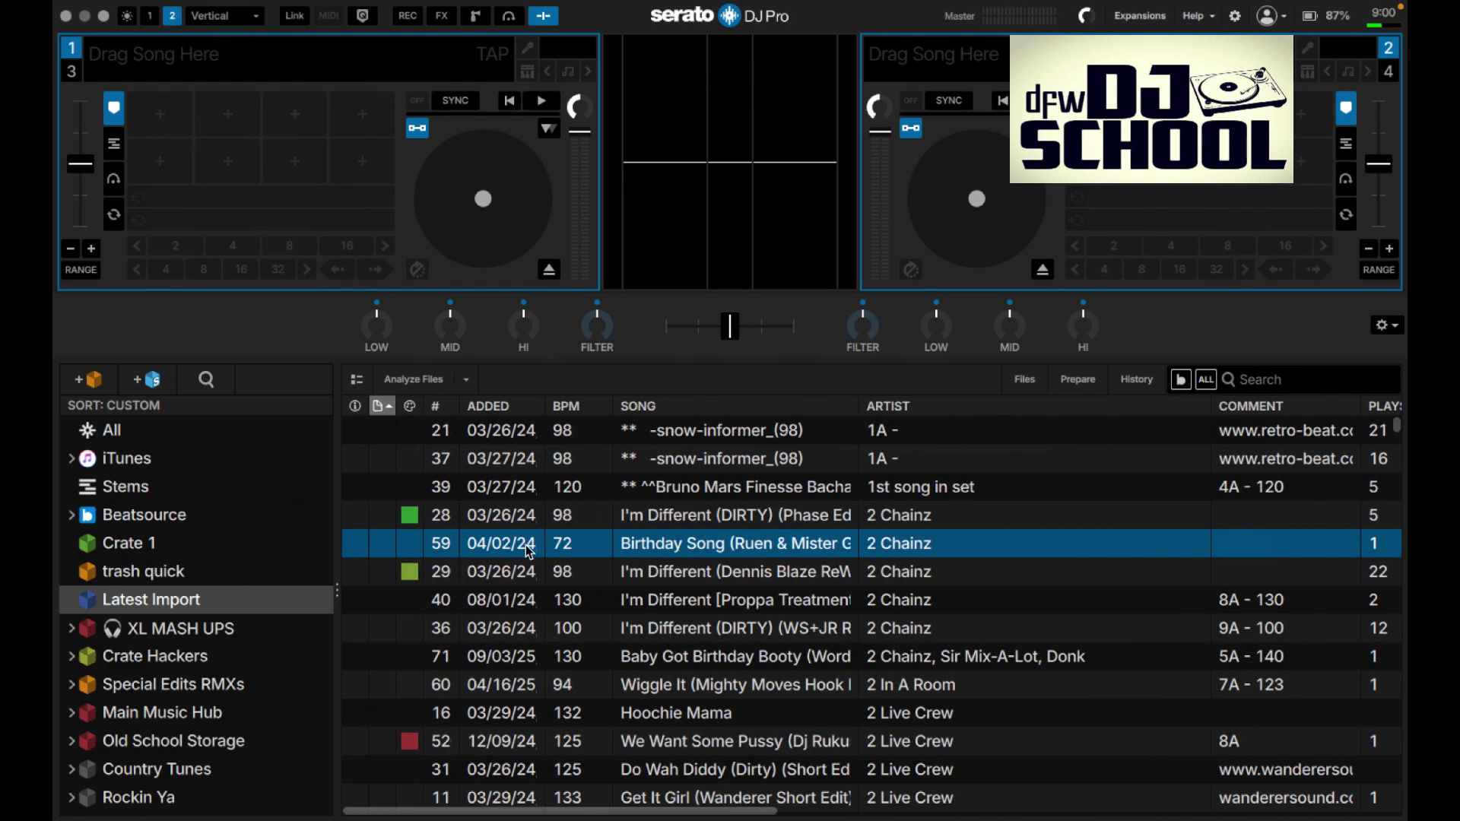
View the delete choices for Birthday Song and close them without deleting anything.
right_click(529, 551)
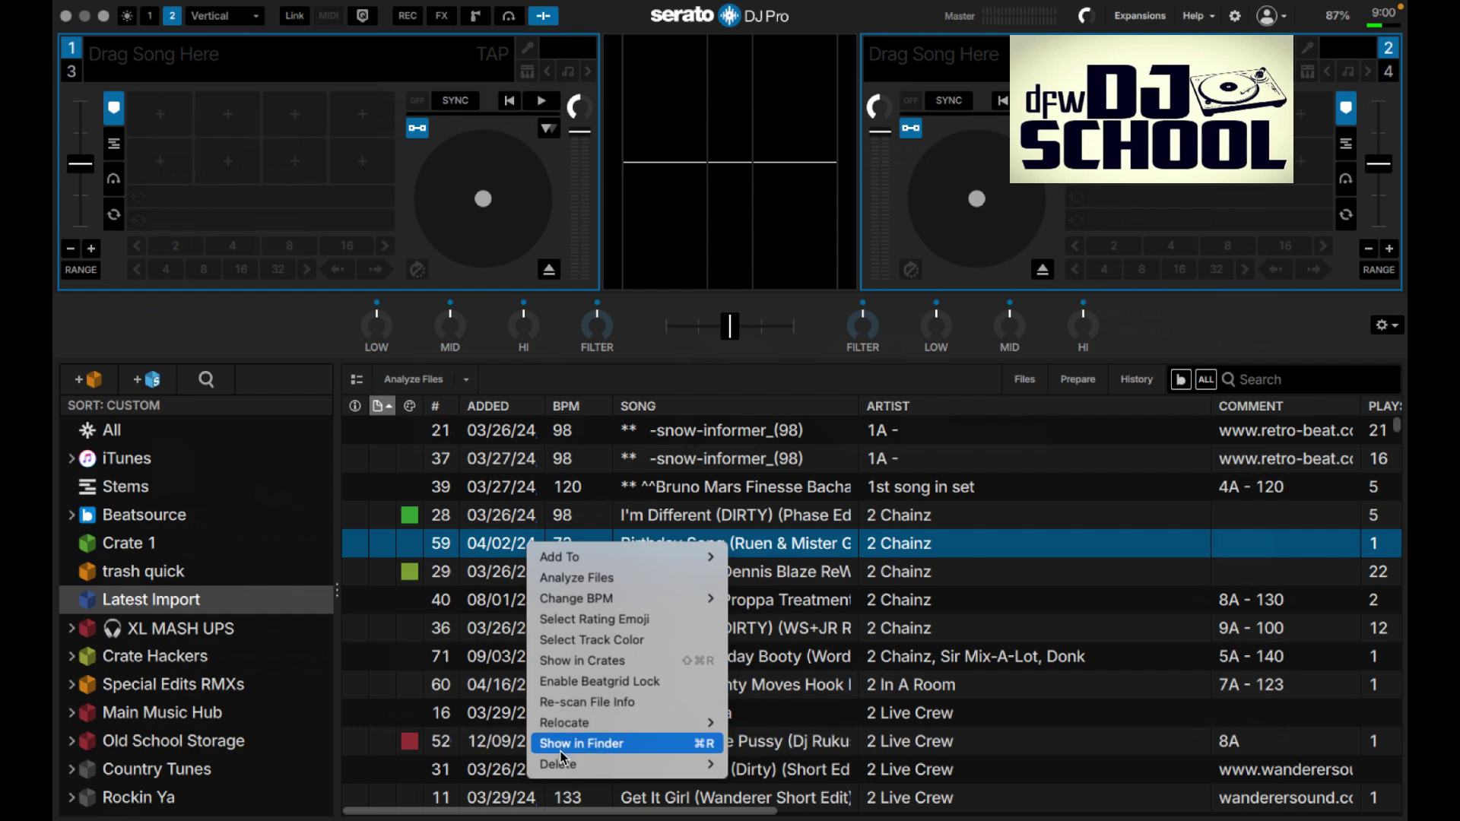
mouse_move(567, 771)
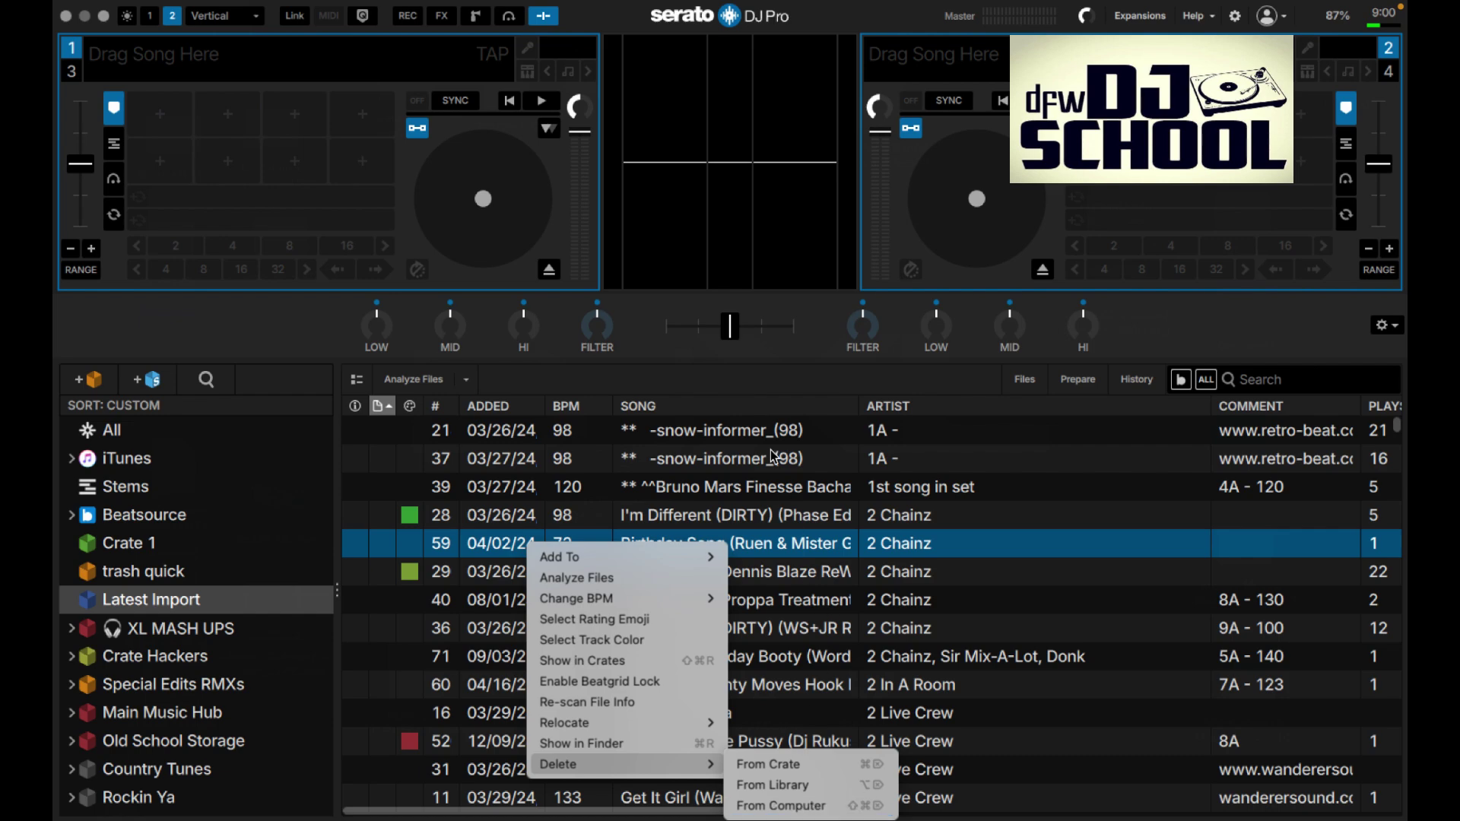
click(730, 469)
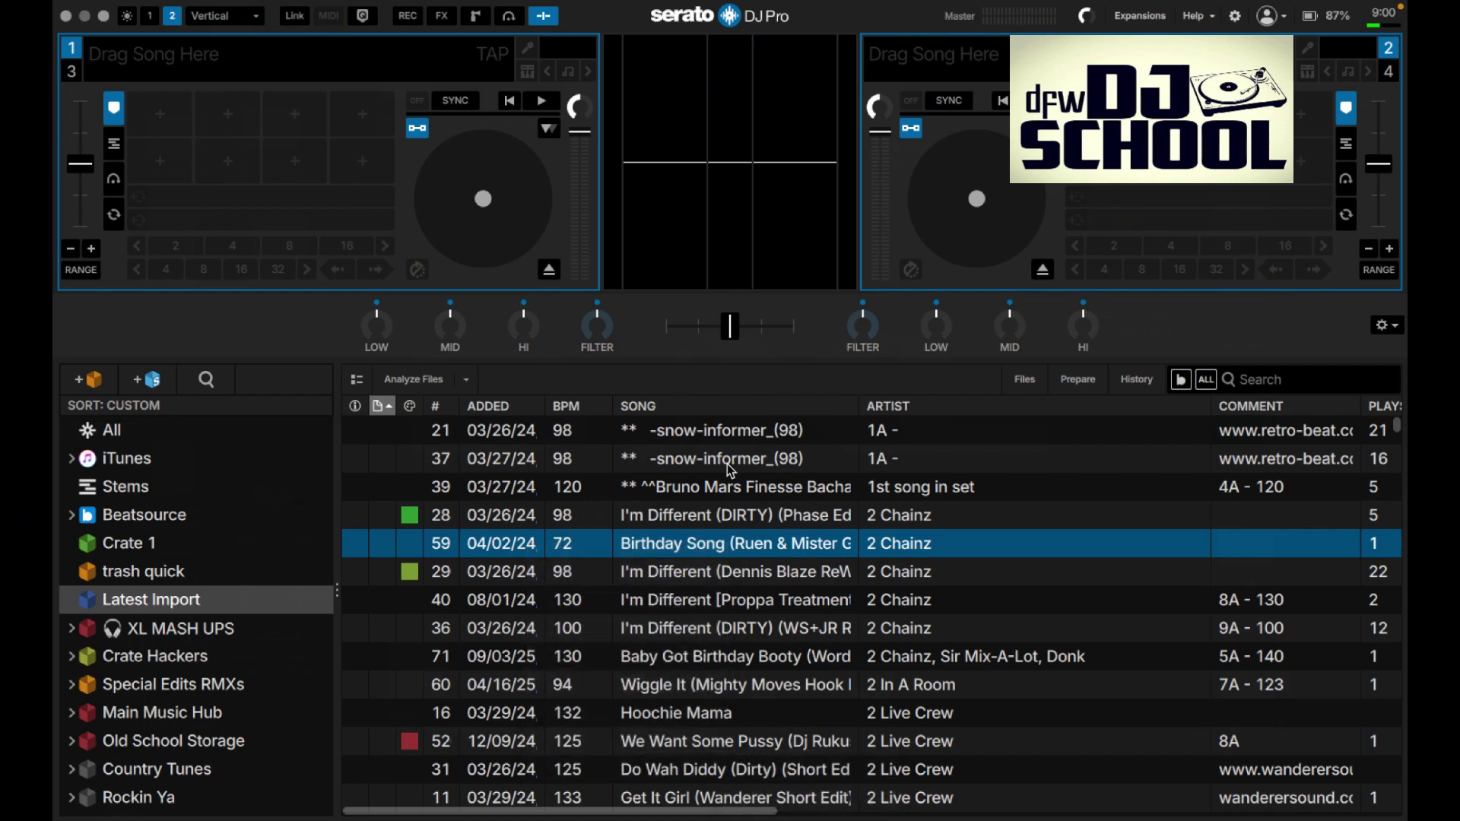
Compare the file locations of the two duplicate snow-informer tracks.
click(730, 469)
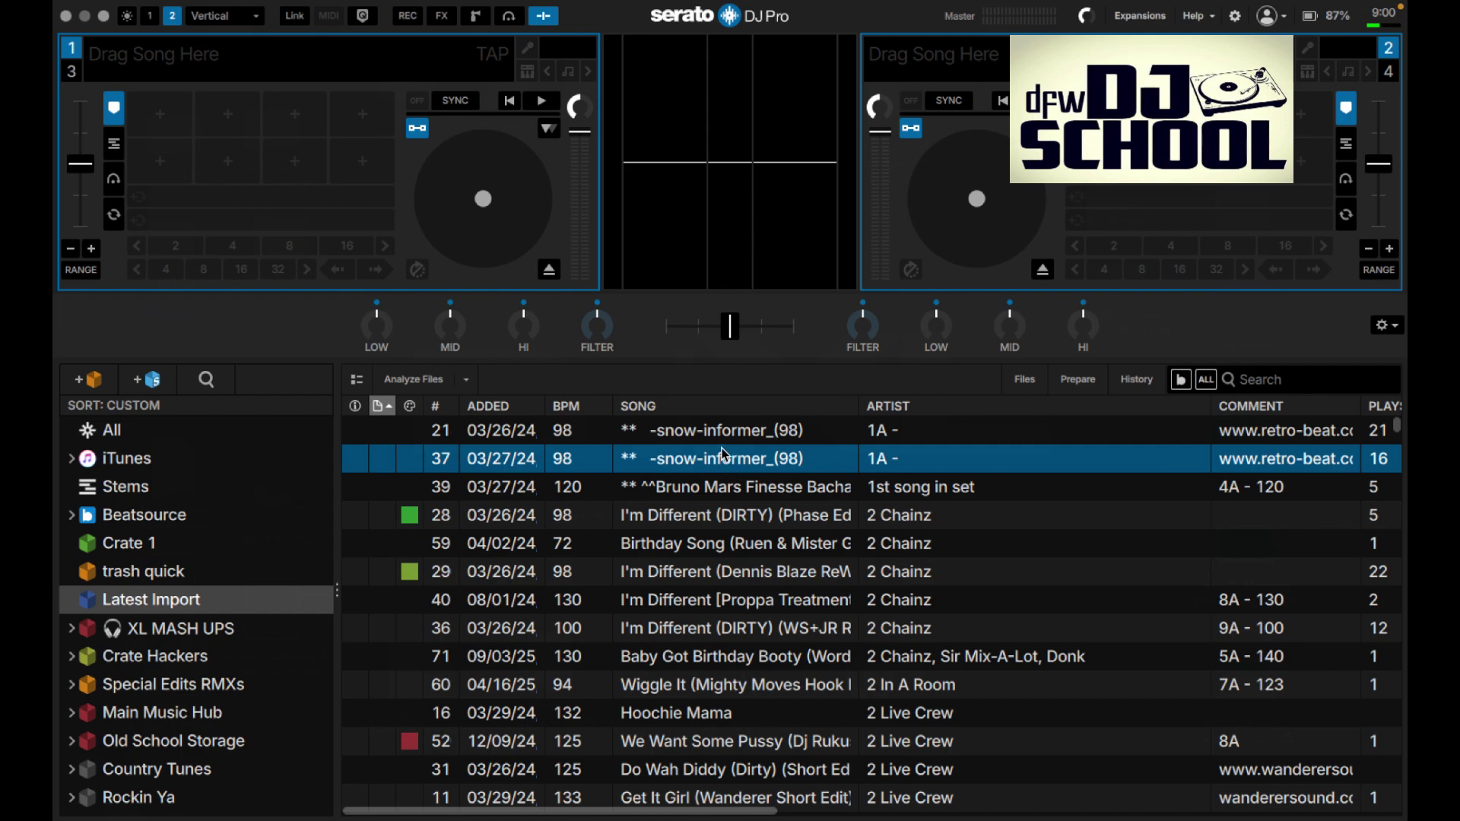
click(729, 433)
click(728, 450)
drag(745, 812, 1035, 812)
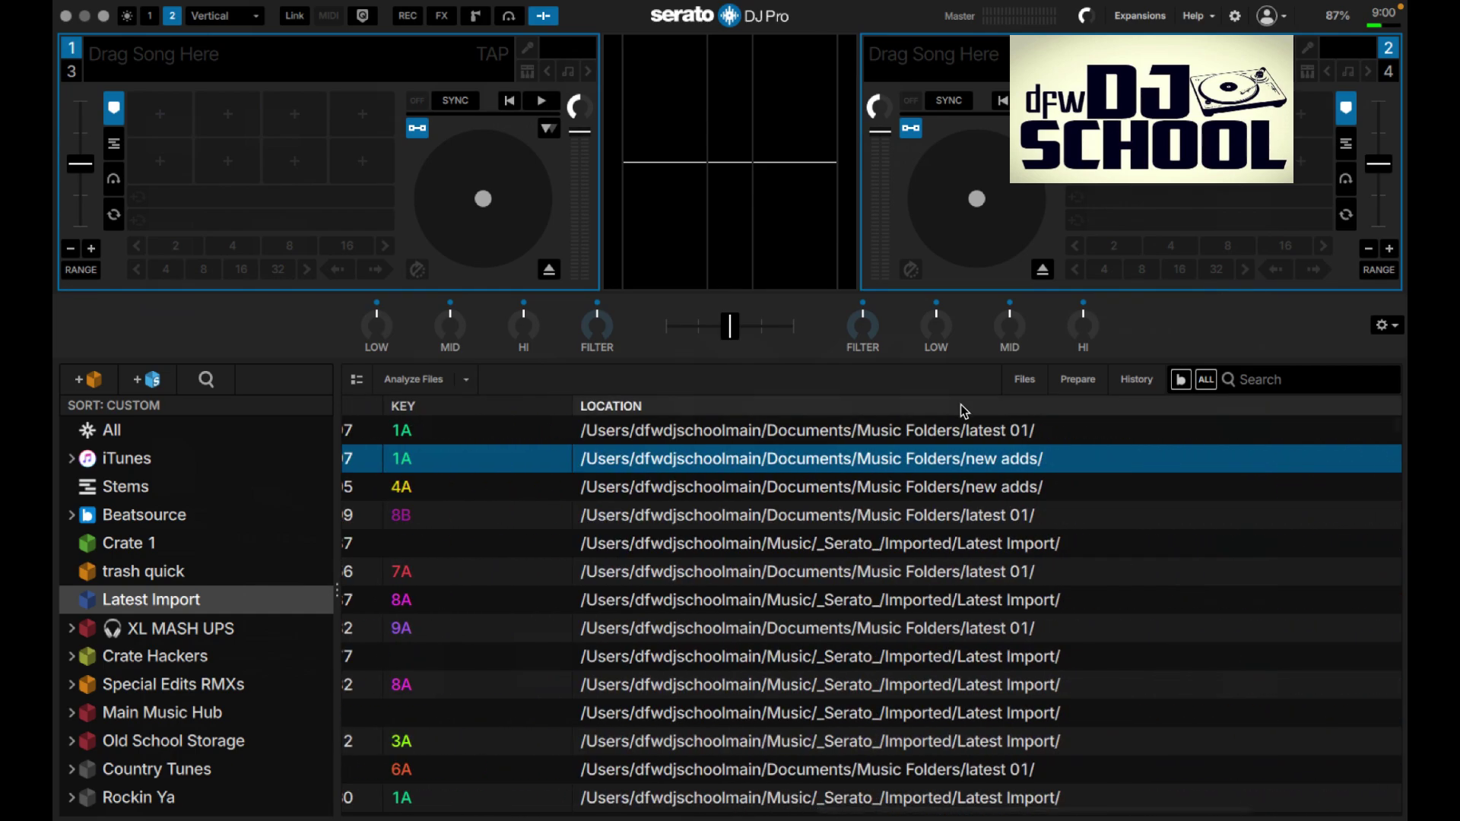
drag(857, 808, 382, 811)
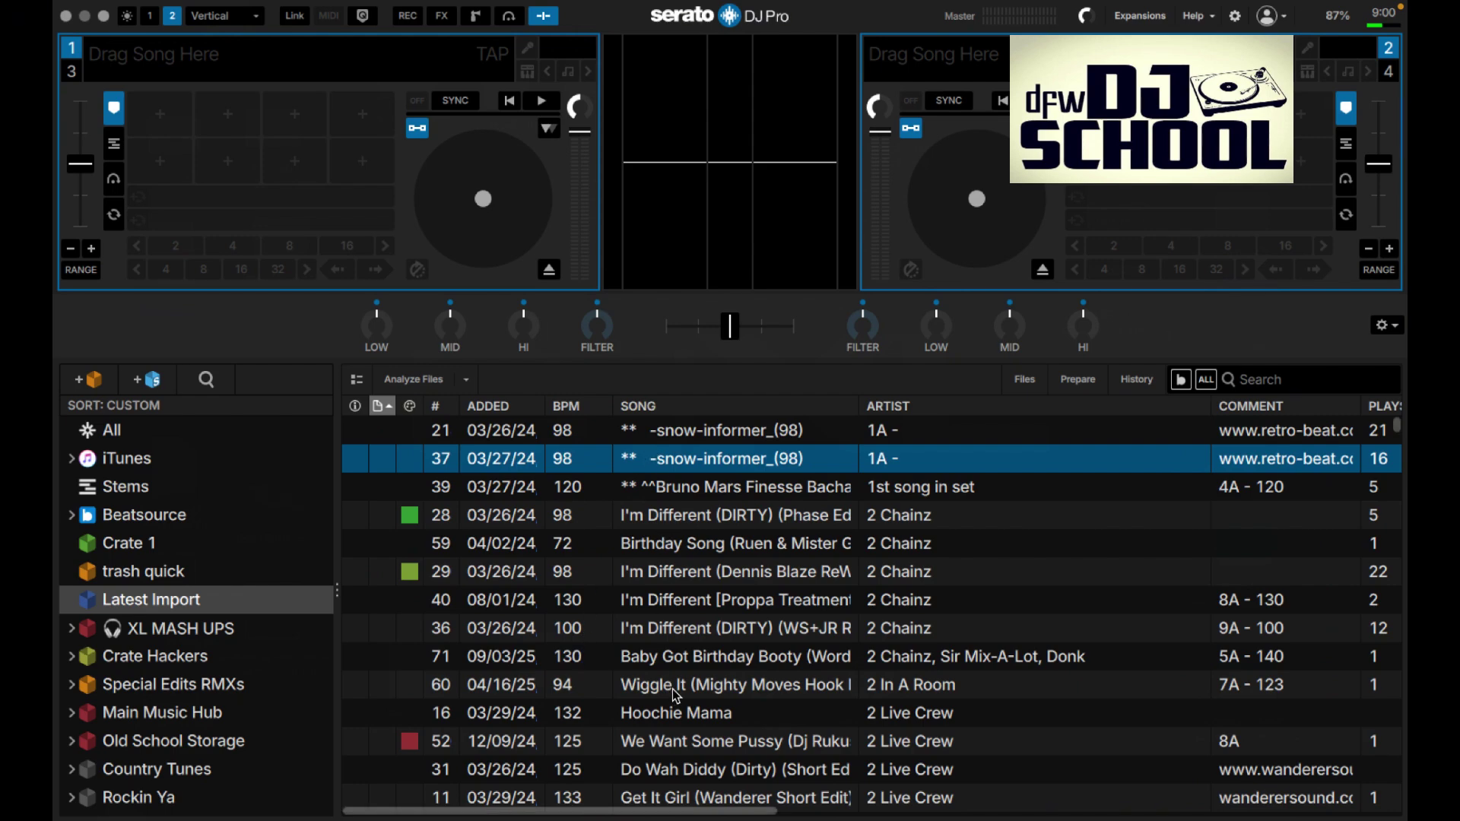
Select the WS+JR version of I'm Different by 2 Chainz and look through the tracks listed after it.
click(683, 630)
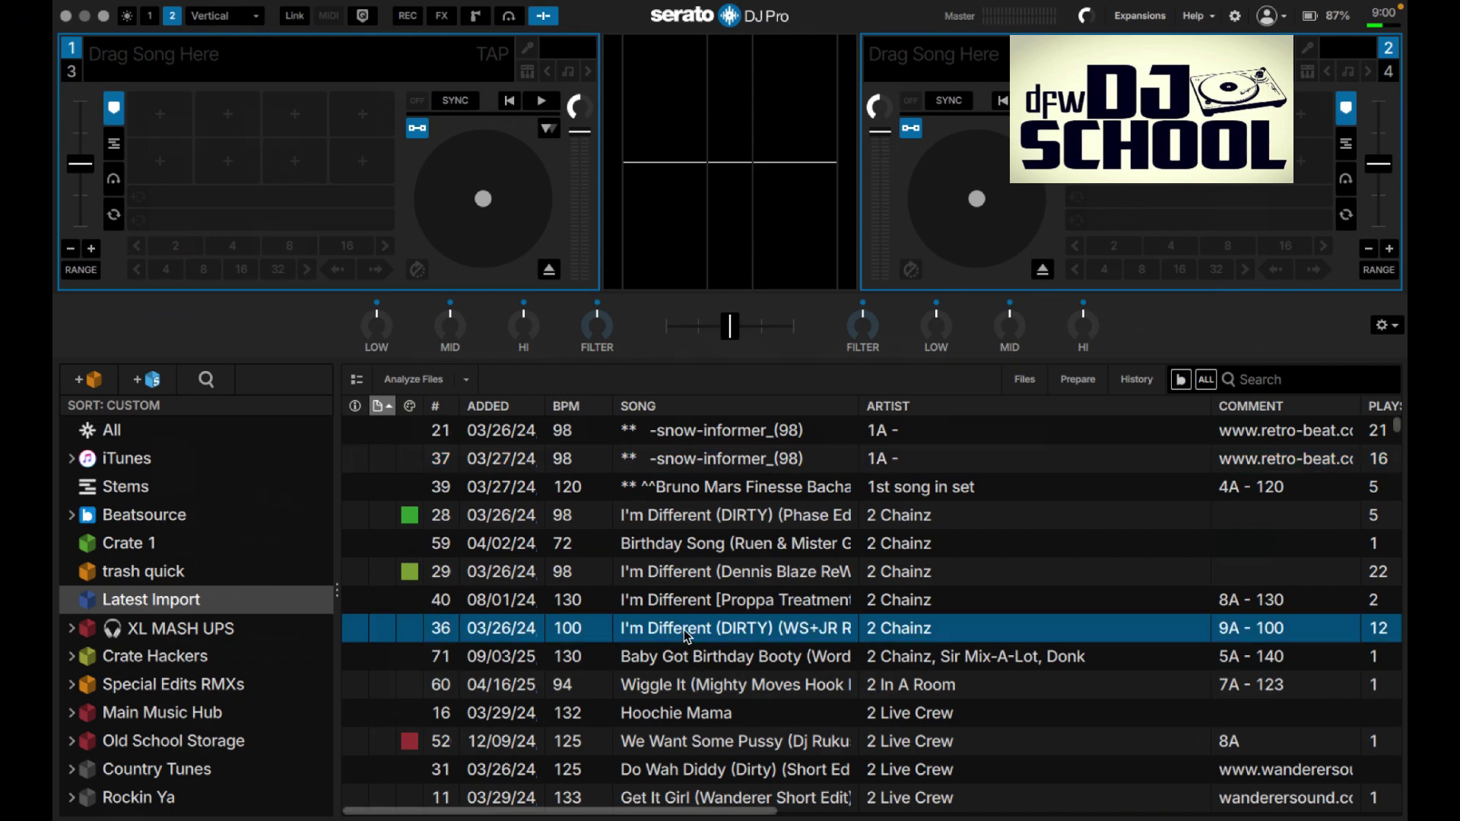
scroll(689, 681, down, 5)
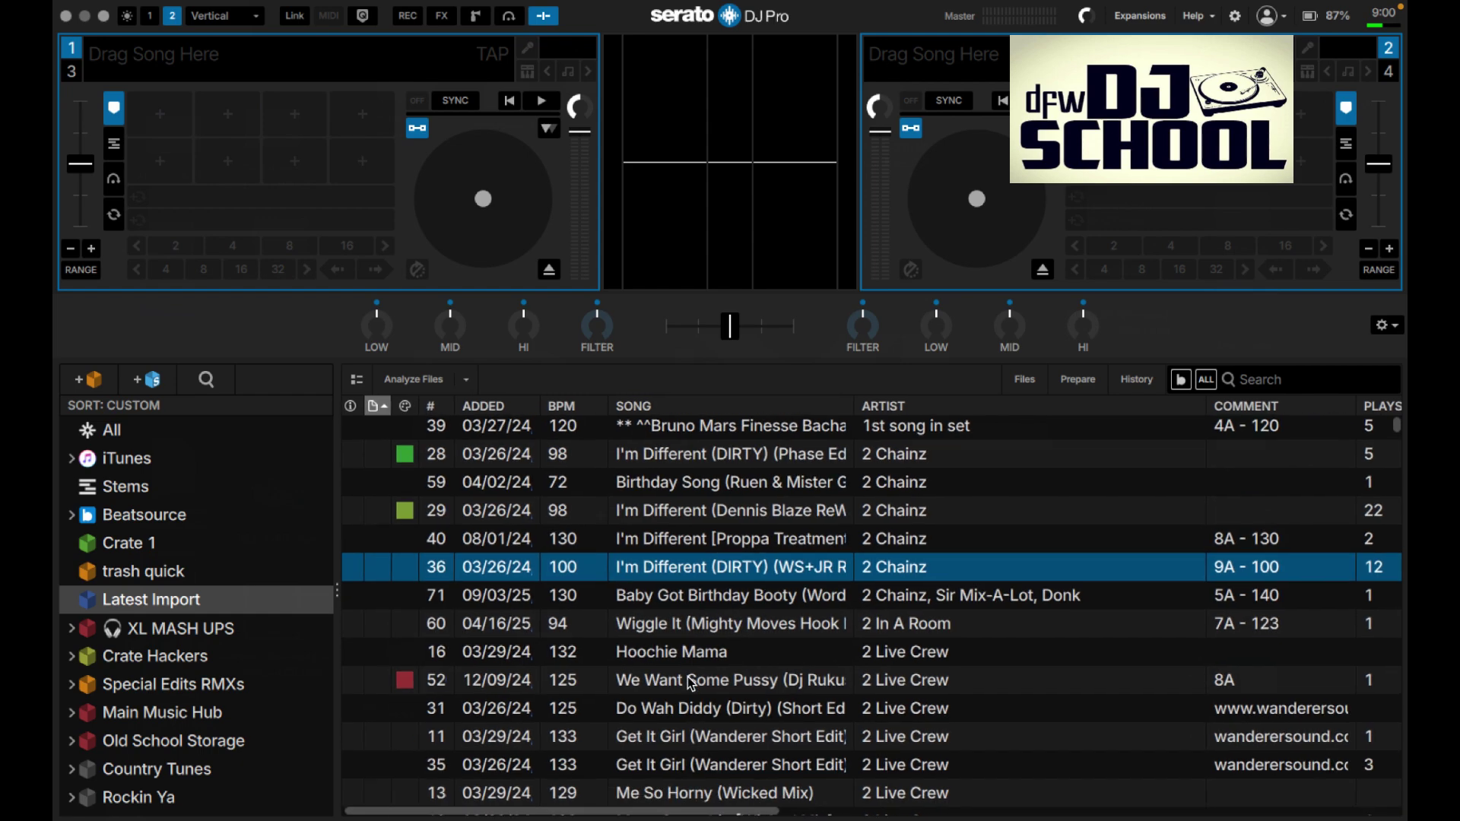
scroll(687, 677, down, 1)
scroll(690, 683, up, 1)
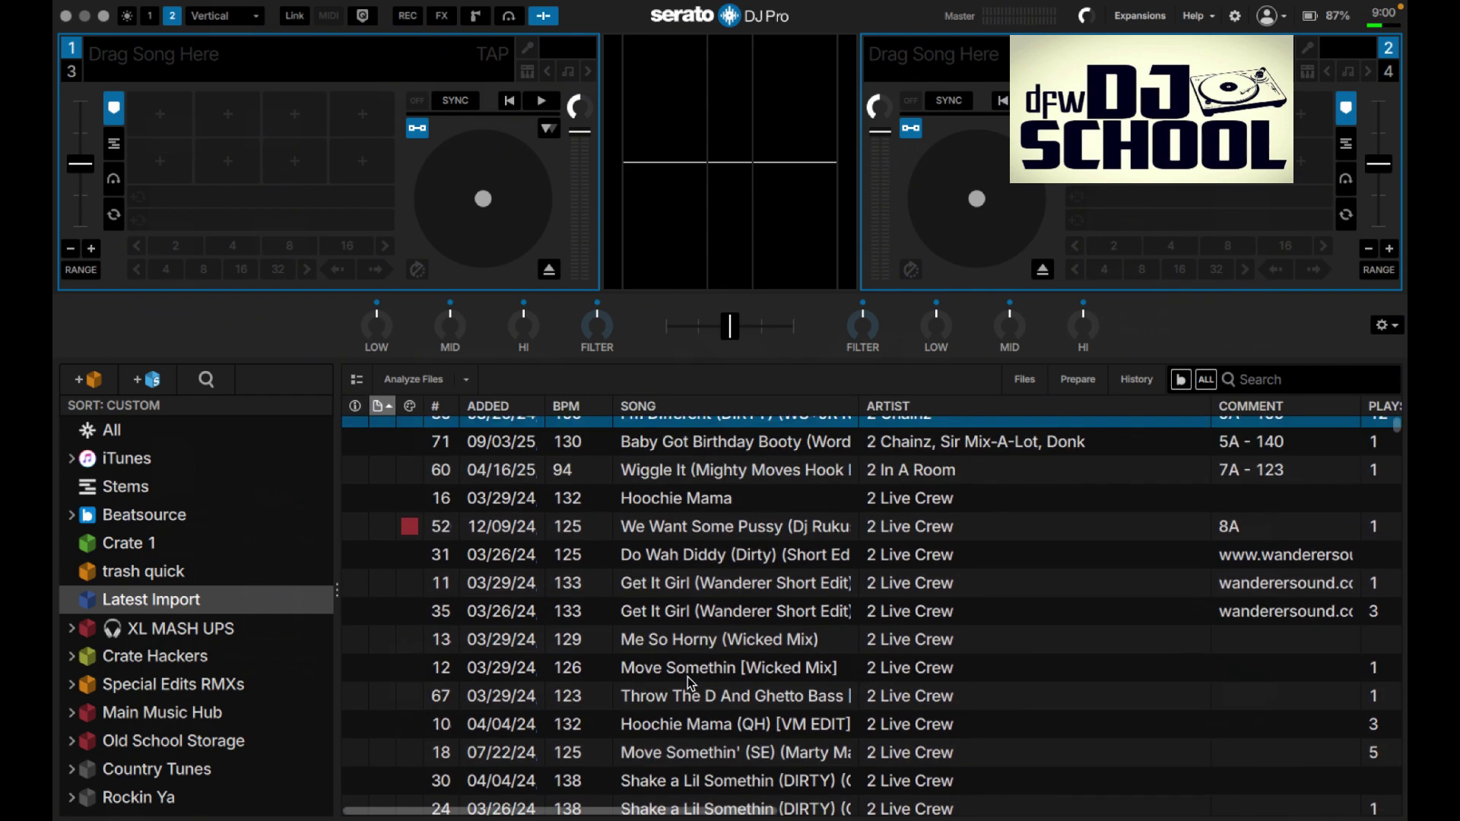
Review the track options, including Relocate, for Do Wah Diddy by 2 Live Crew and close them without choosing any.
right_click(566, 561)
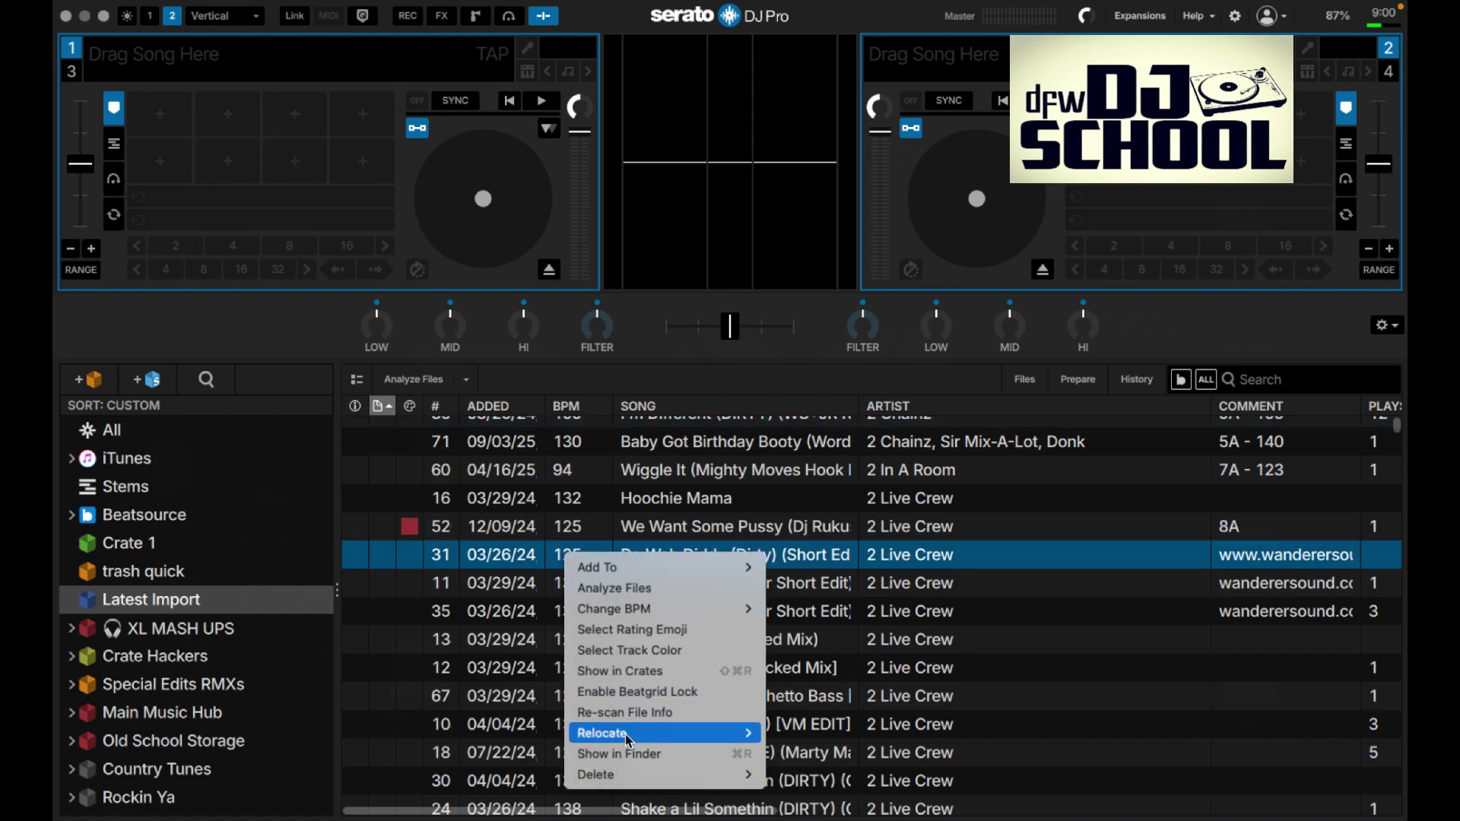
click(702, 504)
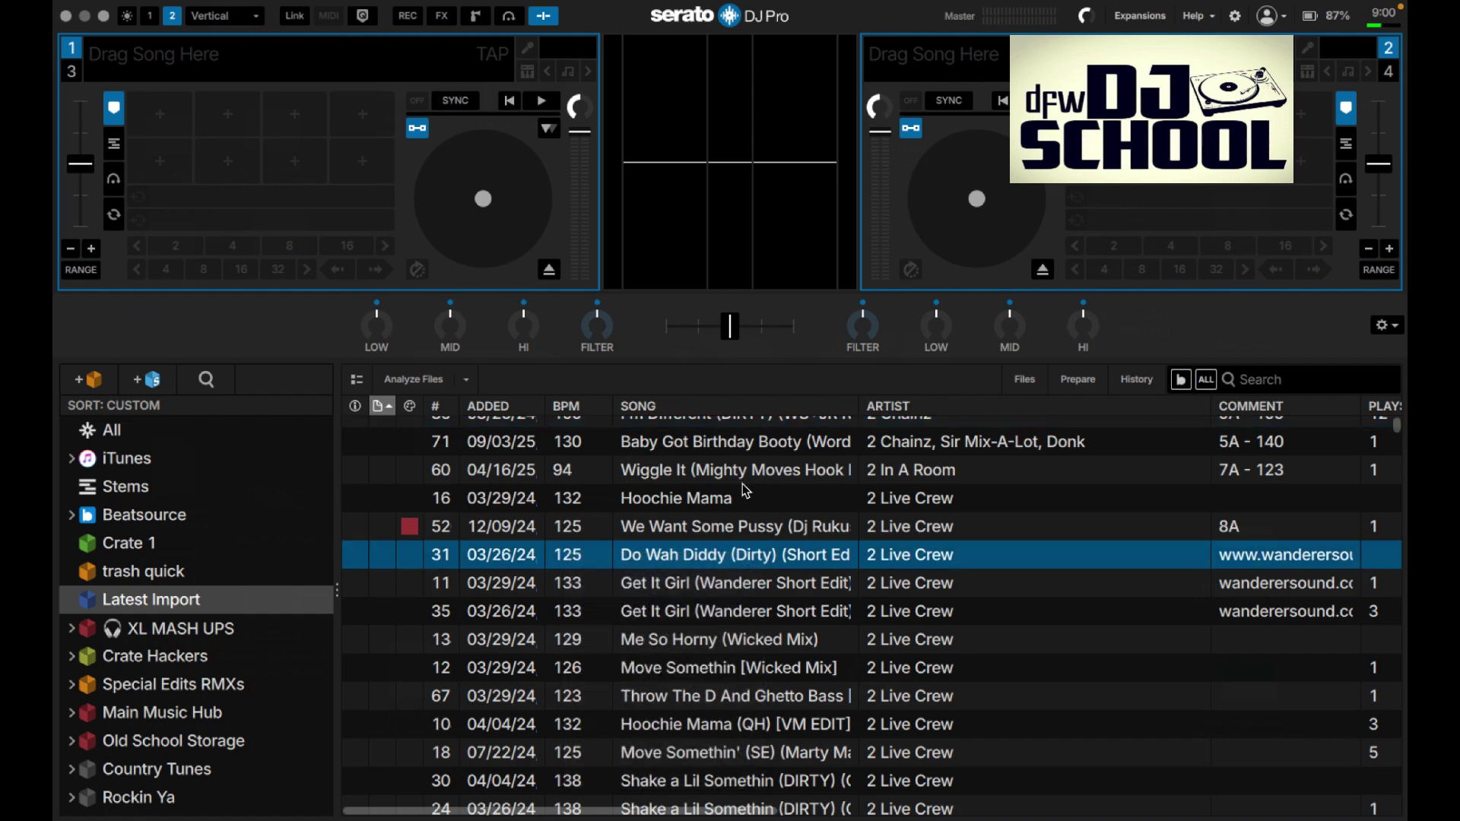
Set the search scope to ALL without Beatsource, search for "prince", and look through the matching tracks.
click(1183, 384)
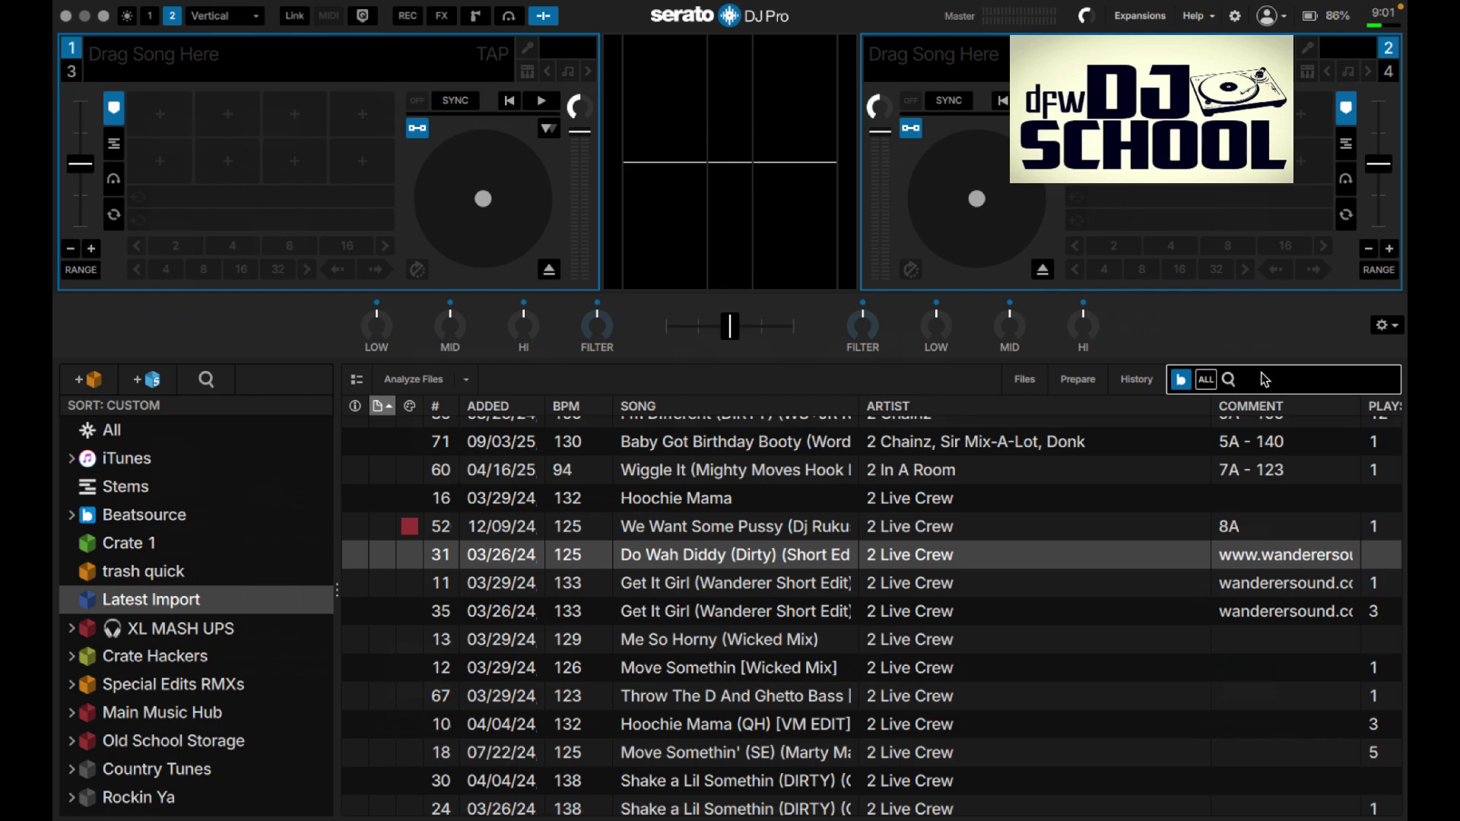
click(1207, 385)
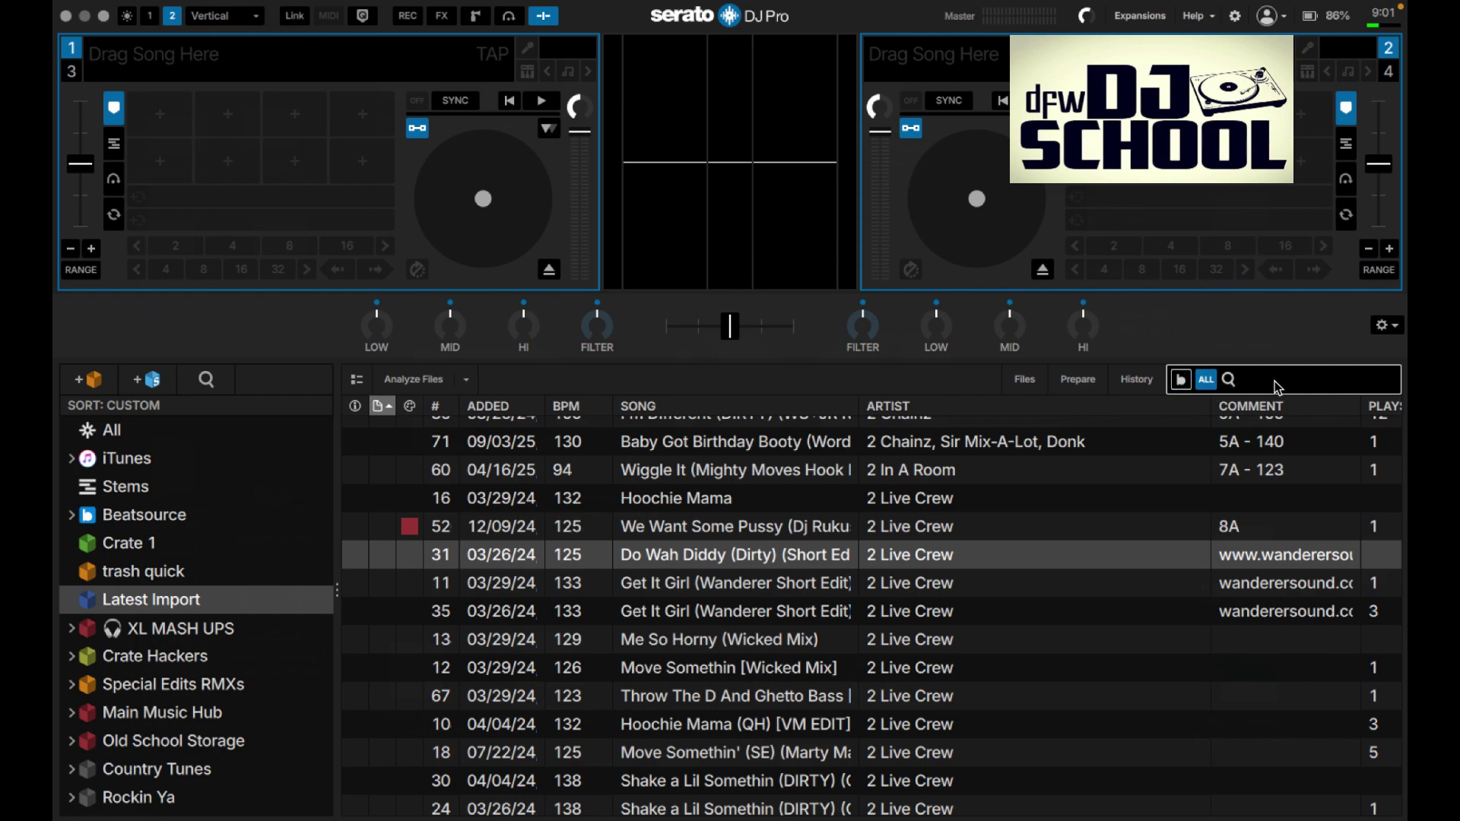
text(prince)
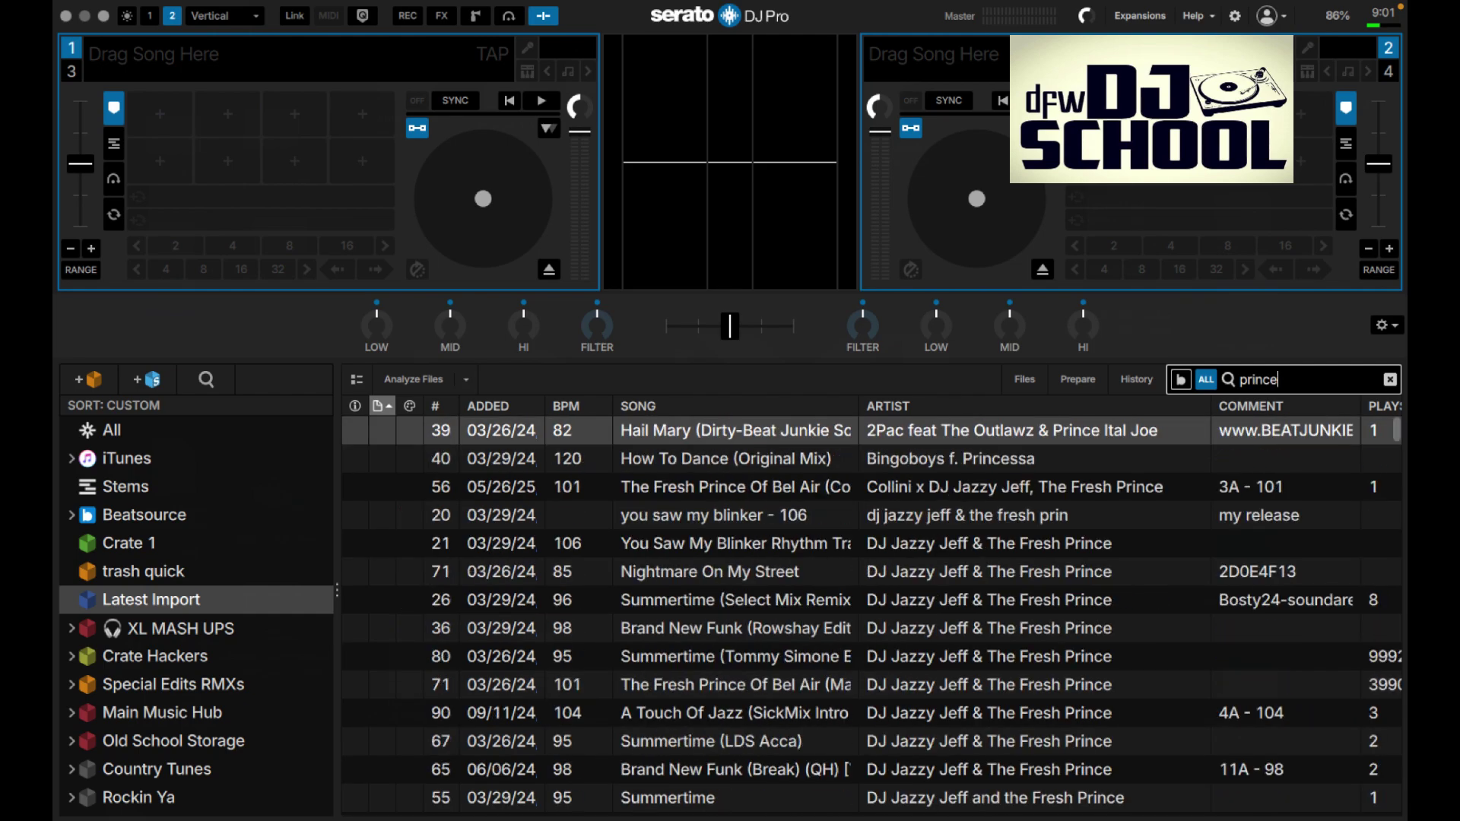
scroll(615, 654, down, 2)
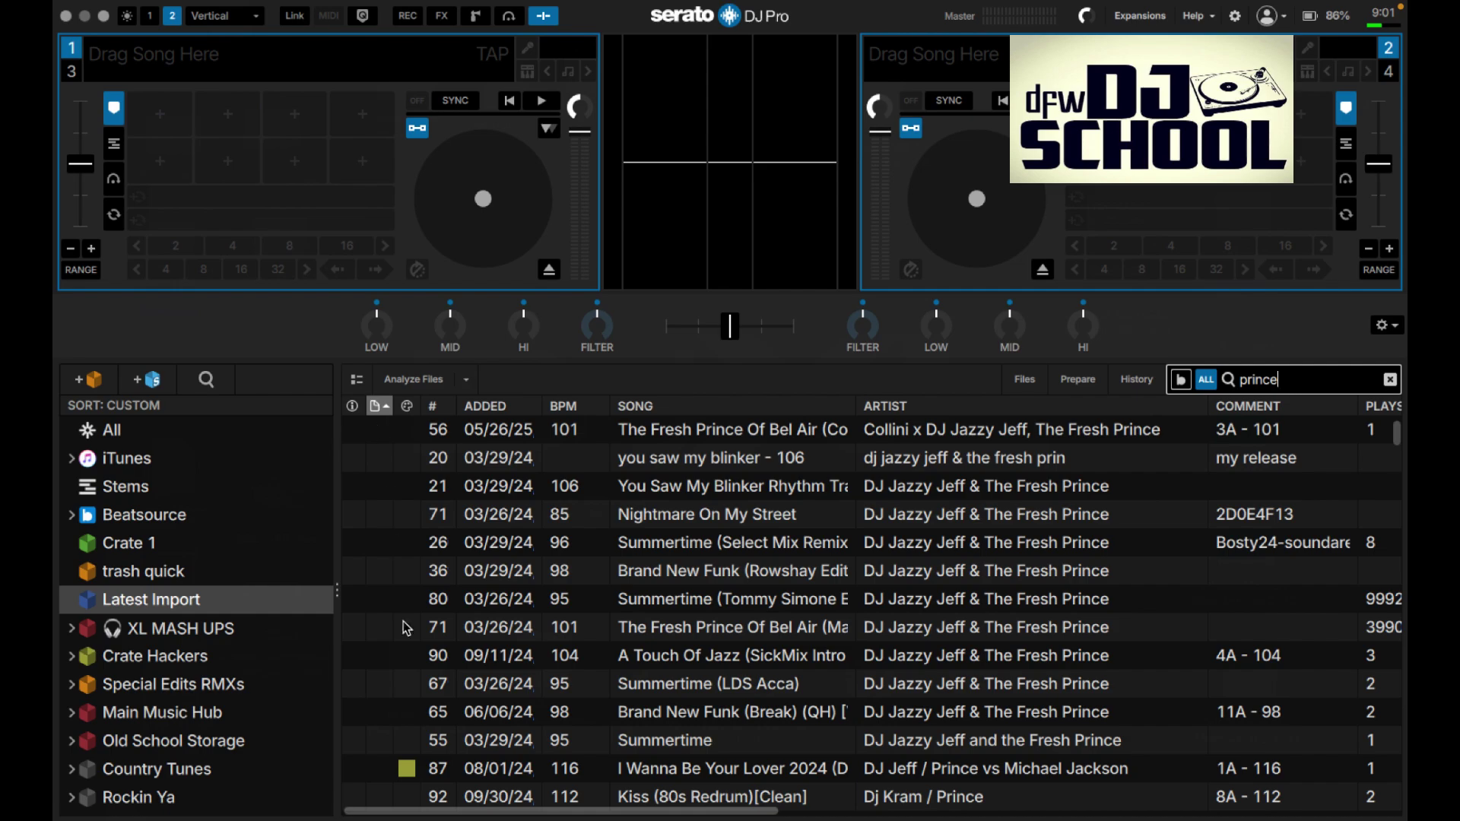
scroll(387, 630, down, 10)
scroll(387, 630, down, 20)
scroll(388, 630, down, 20)
scroll(388, 630, down, 20)
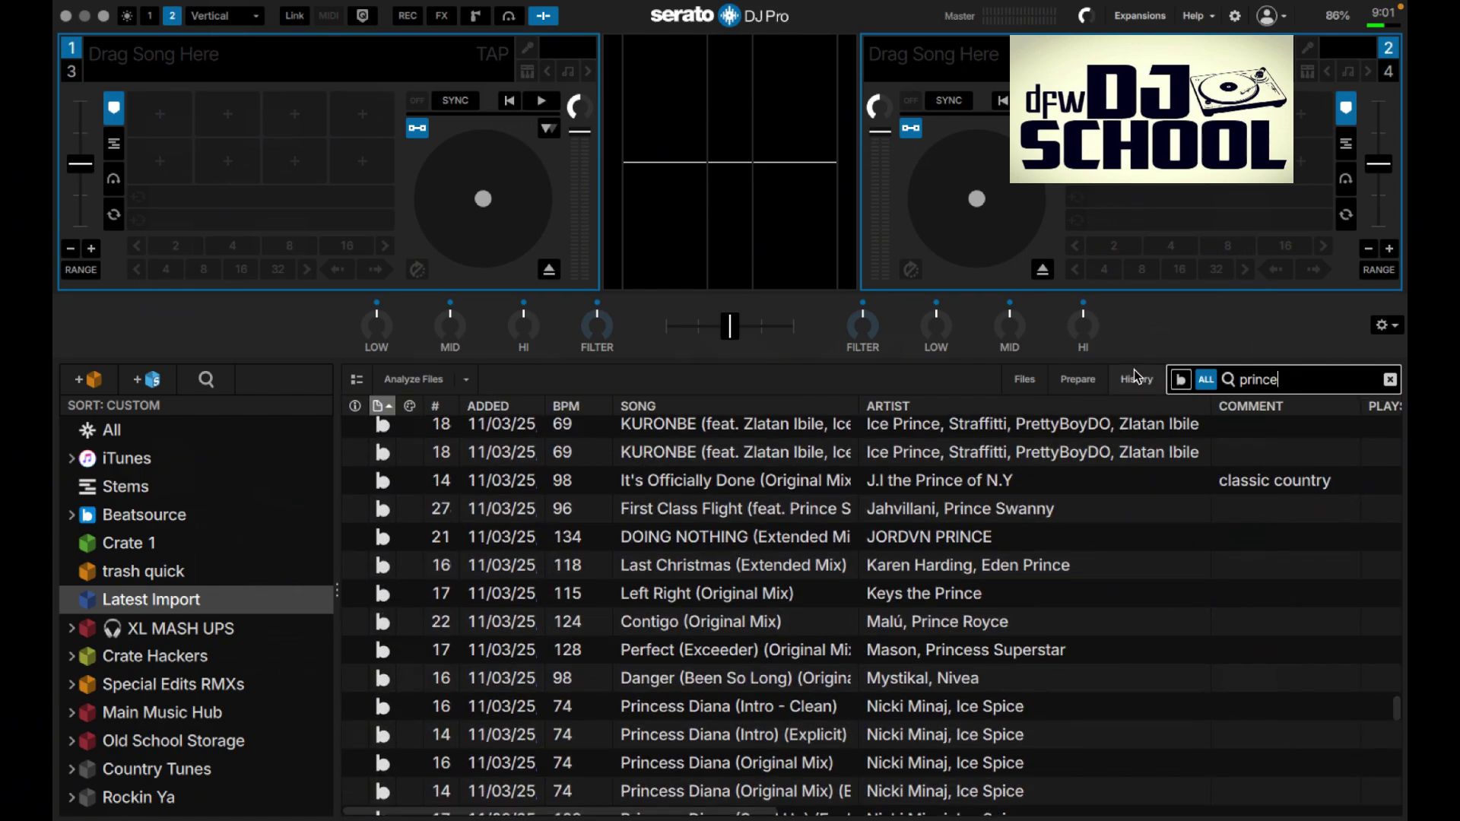
Include Beatsource in the prince search, turn off the ALL scope, and look through the resulting tracks.
click(1178, 384)
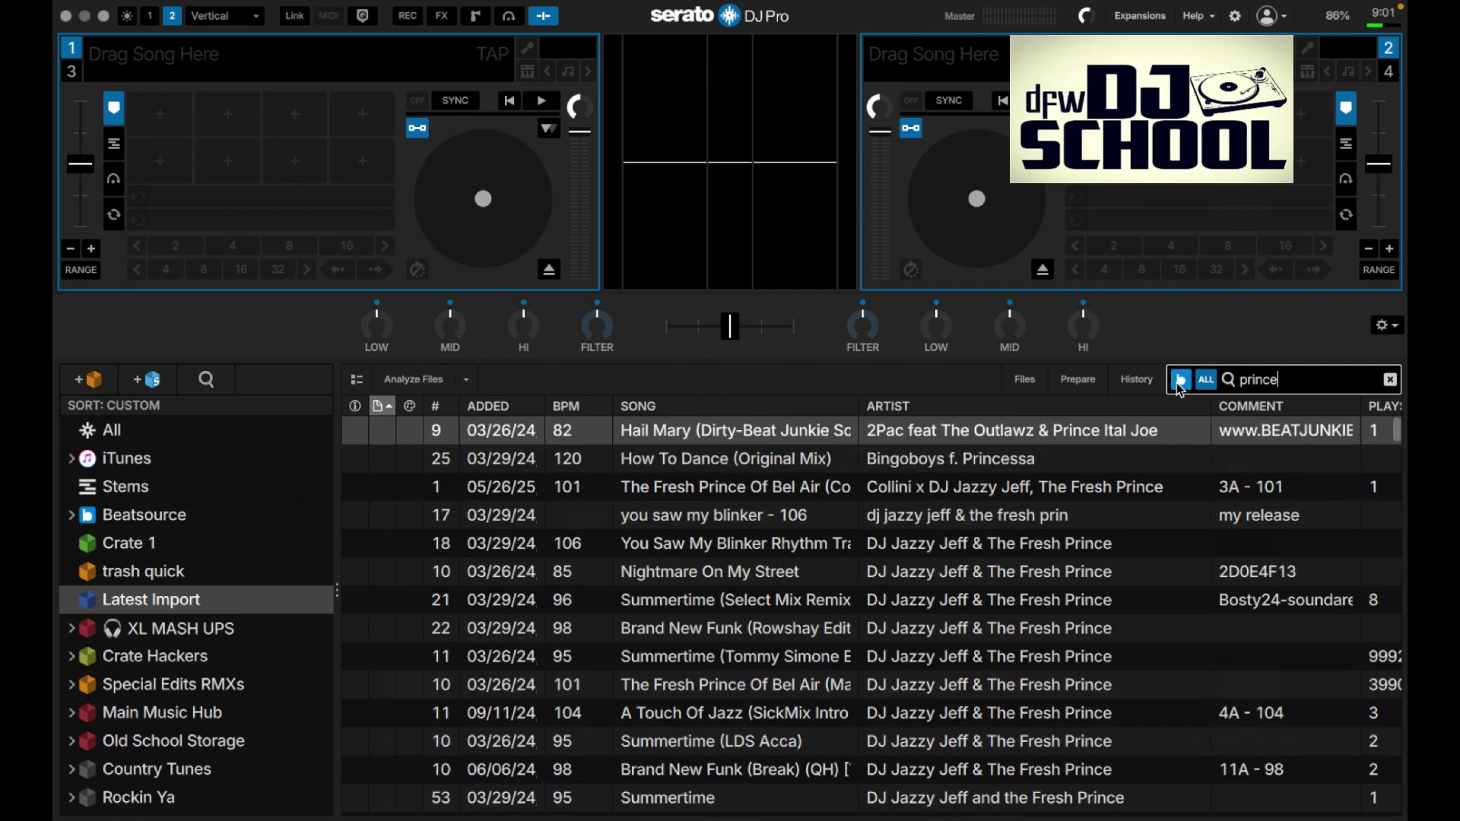
click(1206, 379)
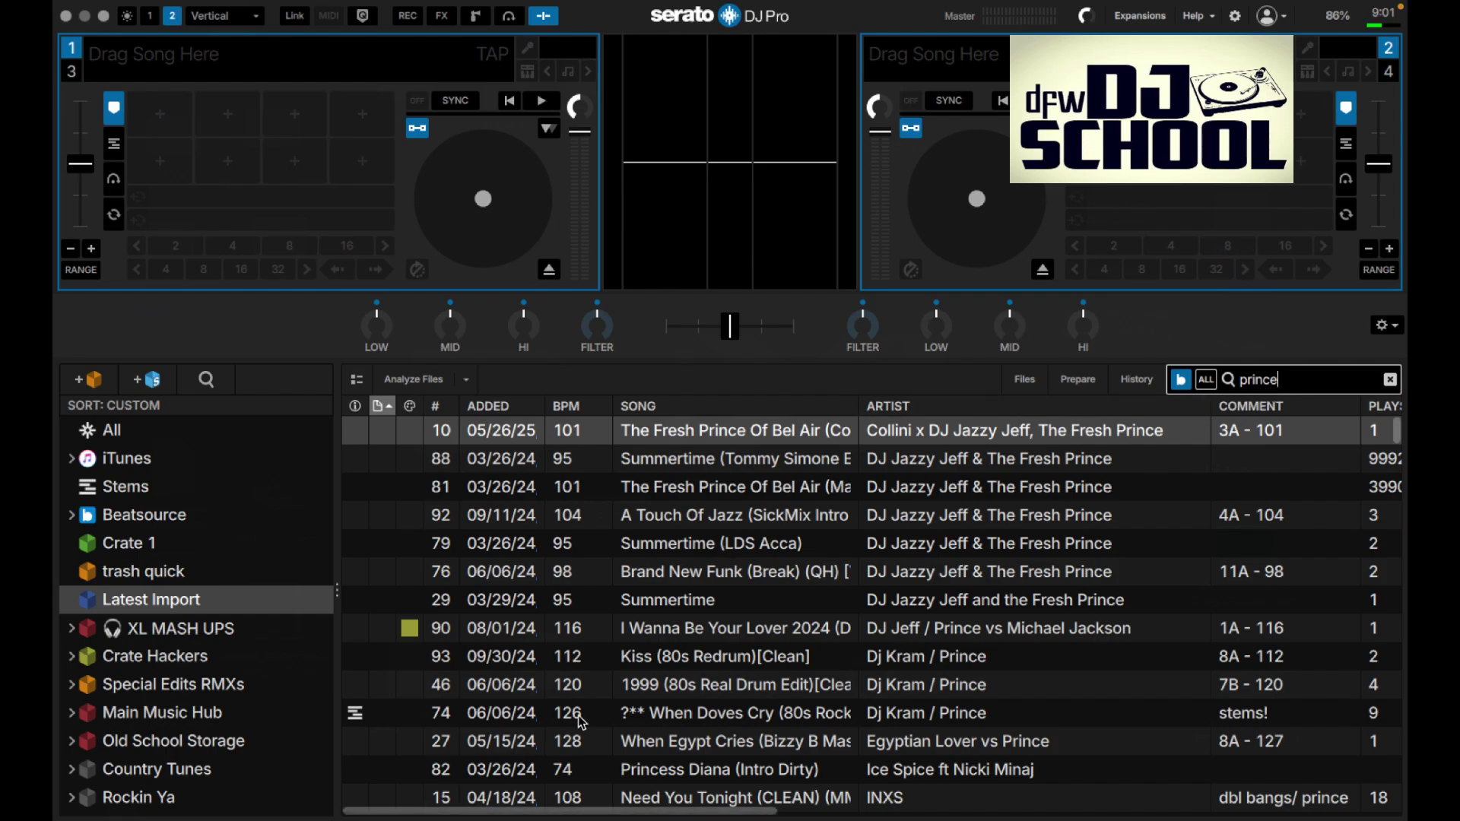
scroll(545, 577, down, 15)
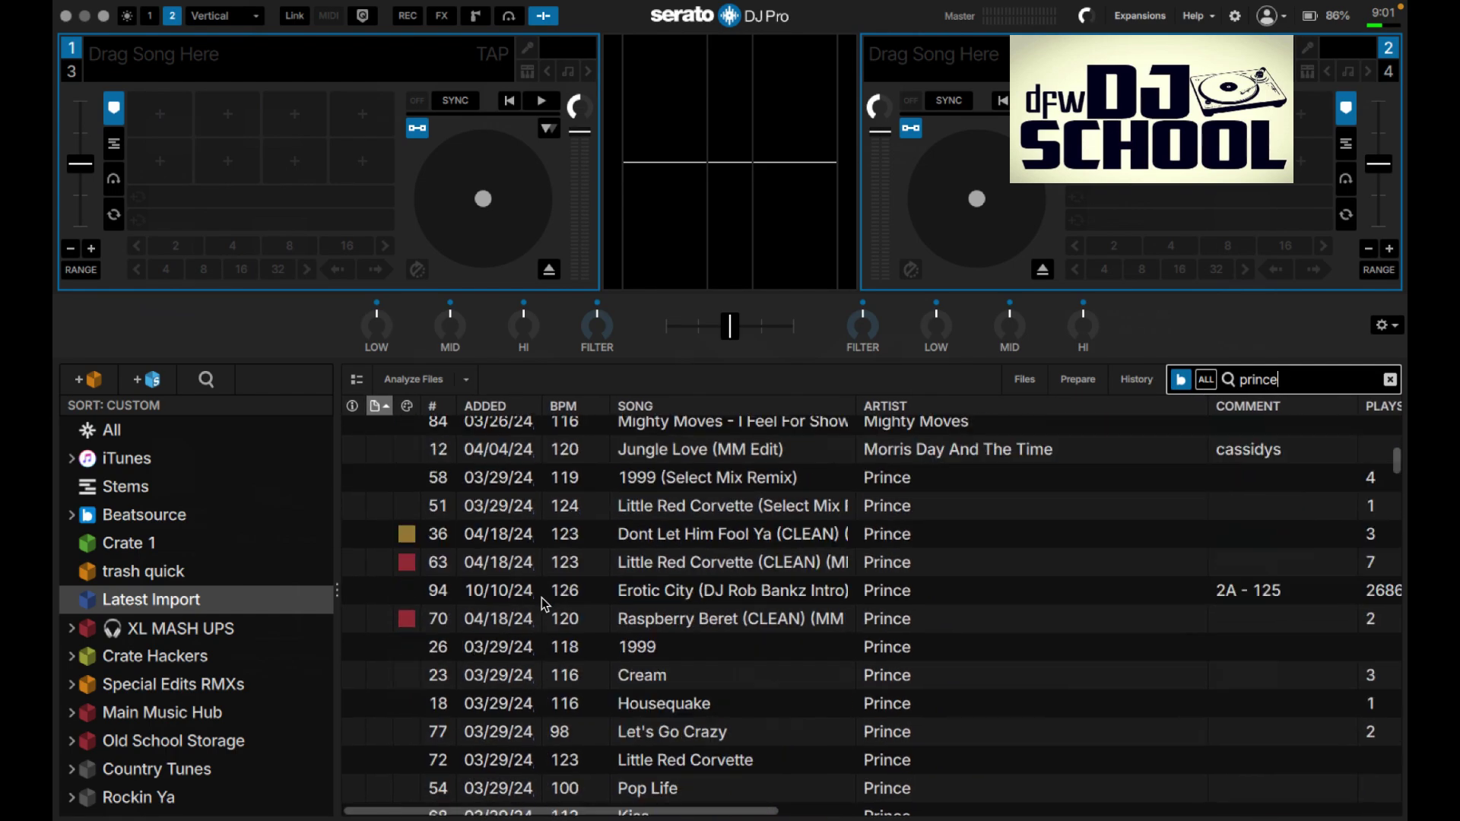
scroll(545, 604, down, 10)
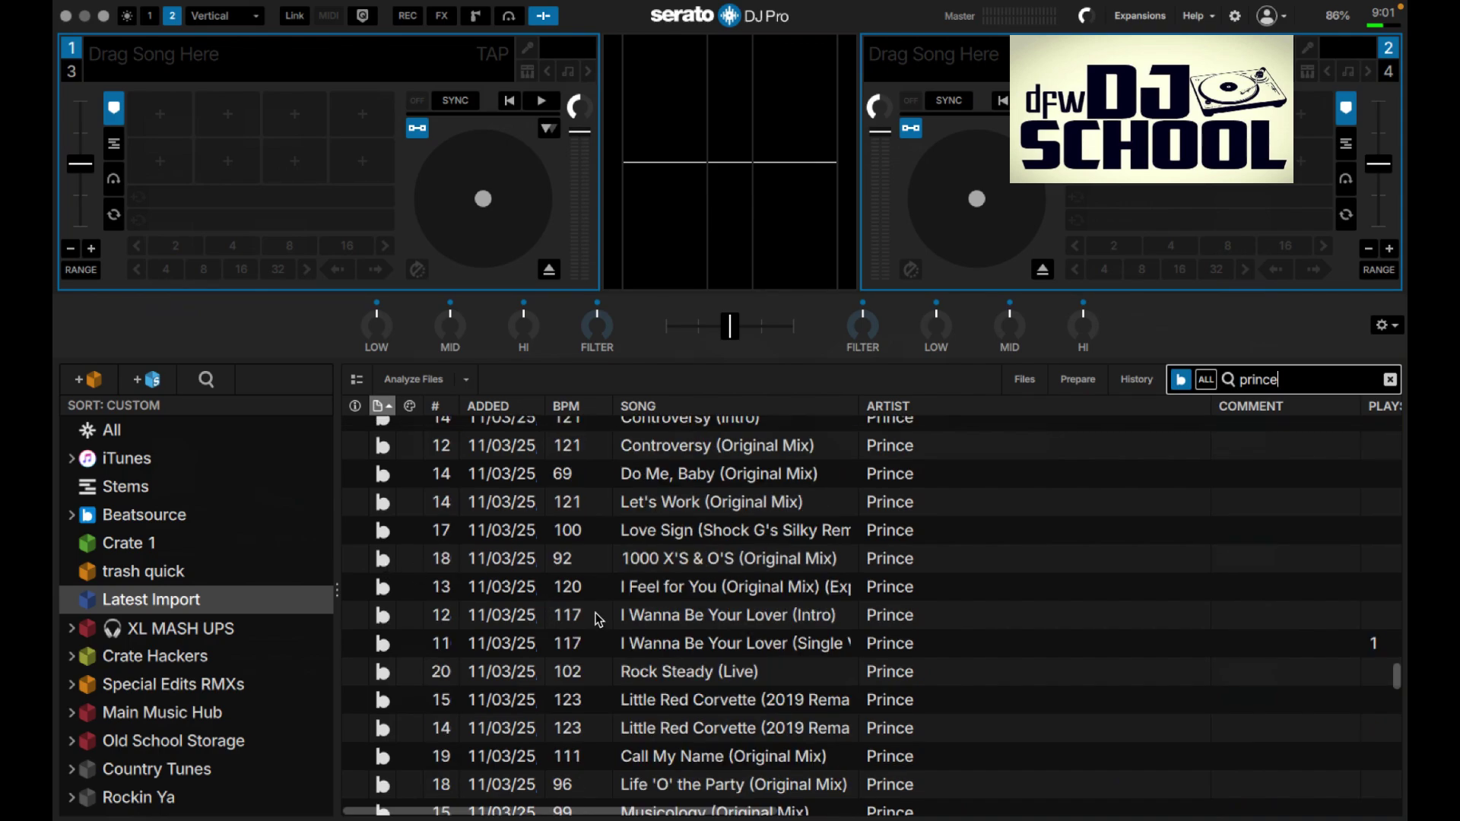
scroll(598, 620, up, 20)
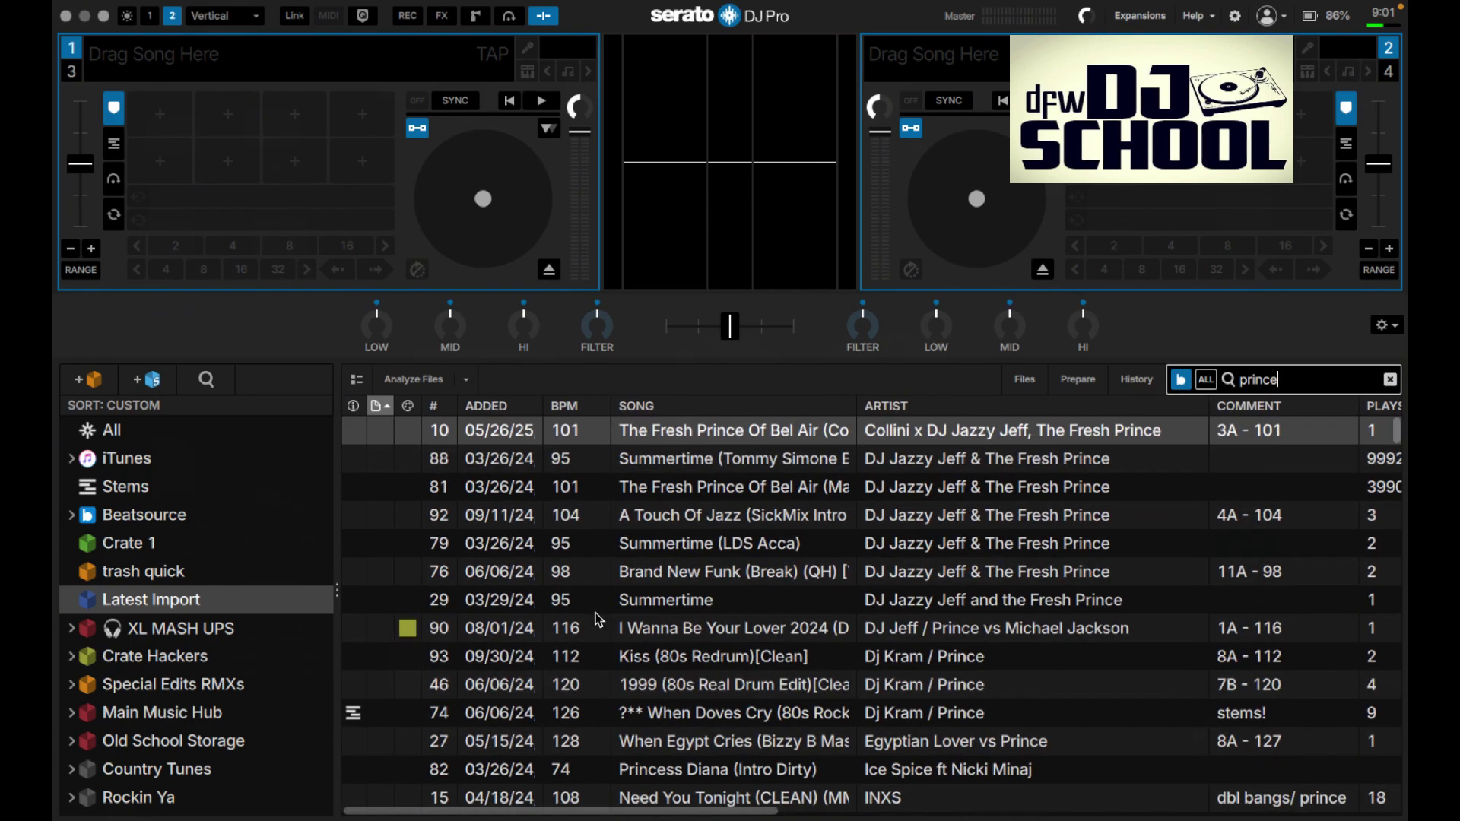
View the play history, the Prepare list and the file browser in turn.
click(1133, 382)
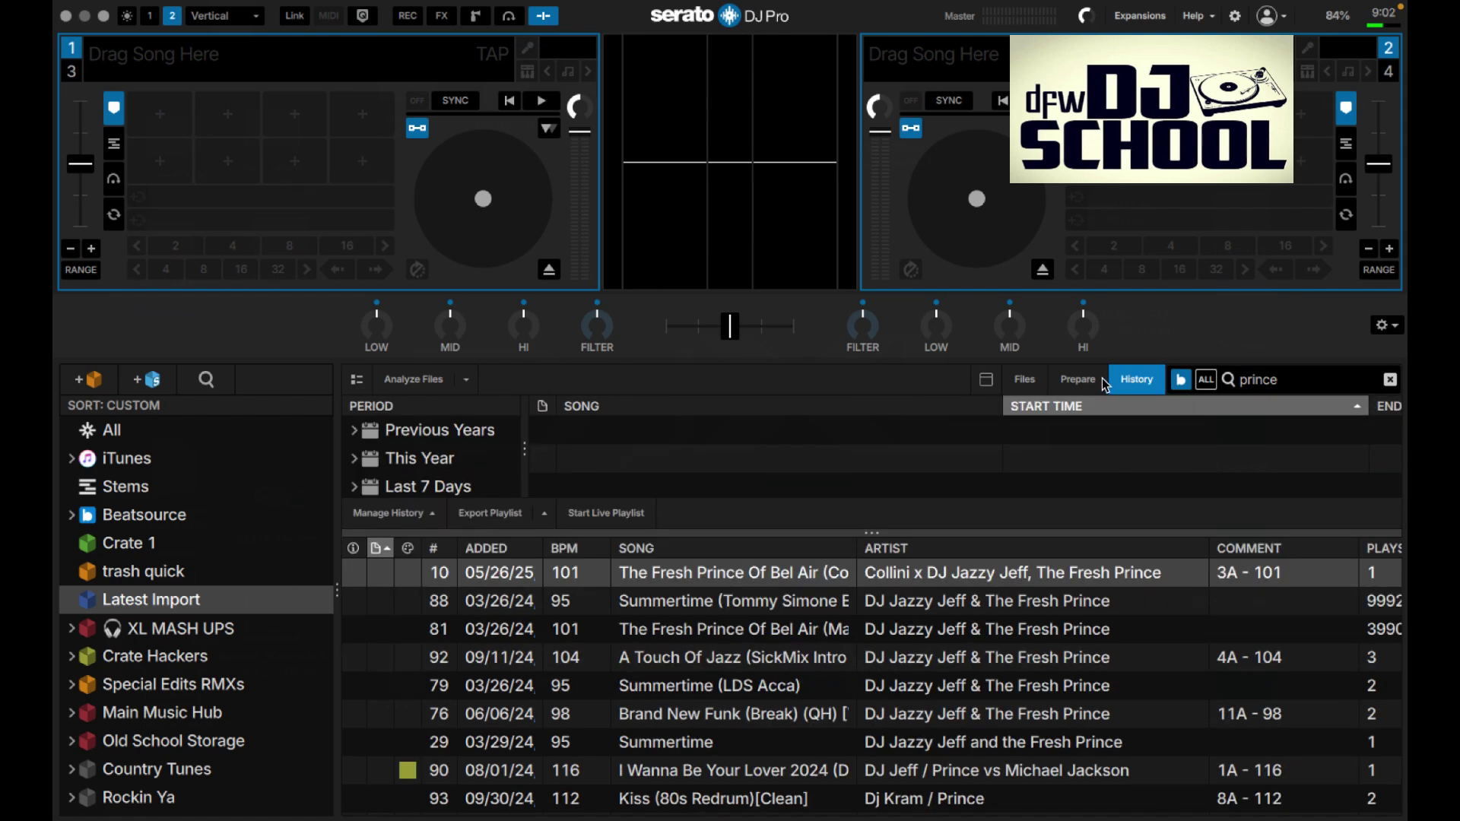
click(1079, 384)
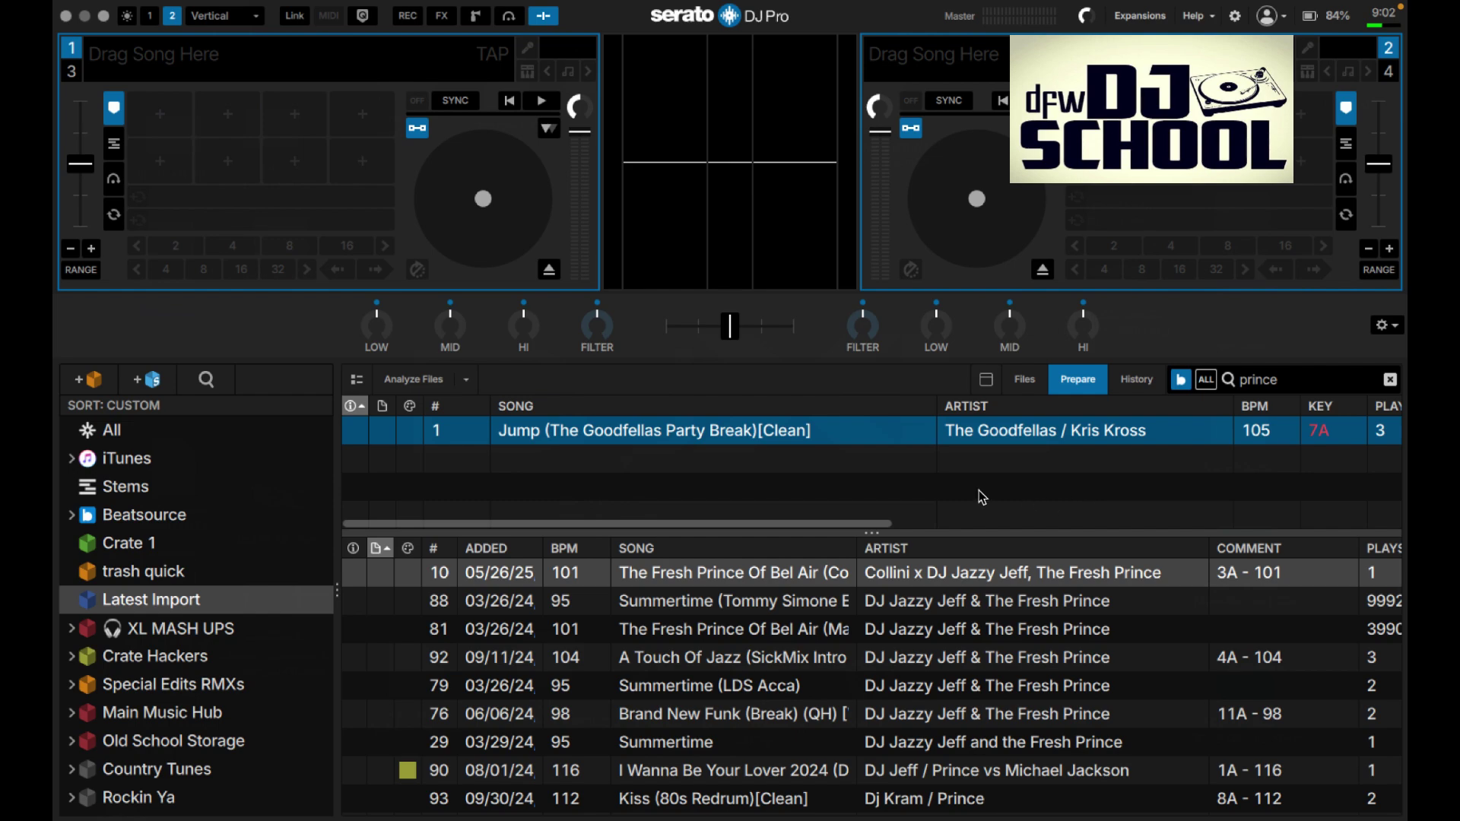
click(1024, 384)
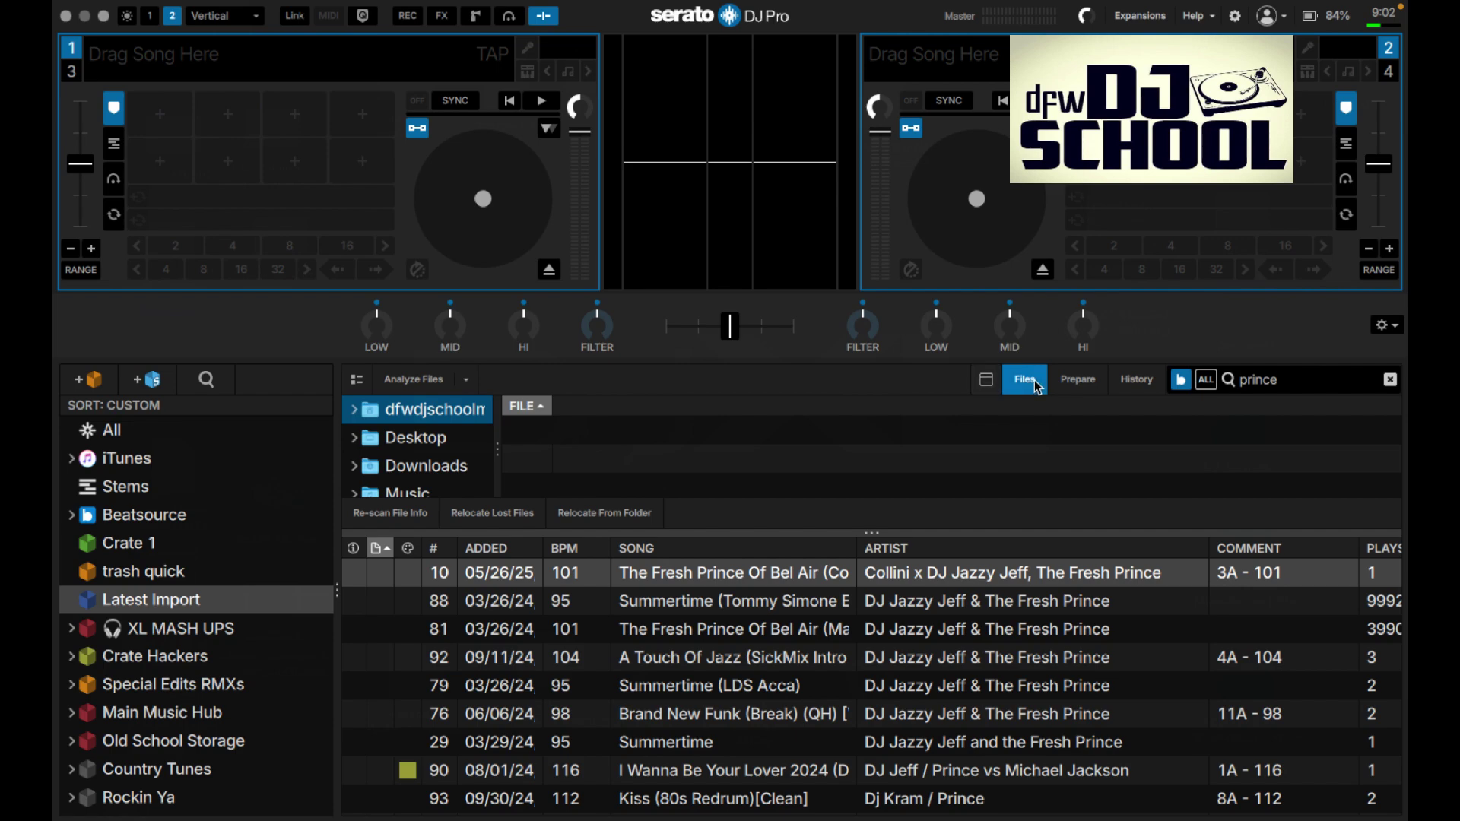
Try the side-by-side layout with Files, History and Prepare, and return the Prepare list above the track list.
click(985, 381)
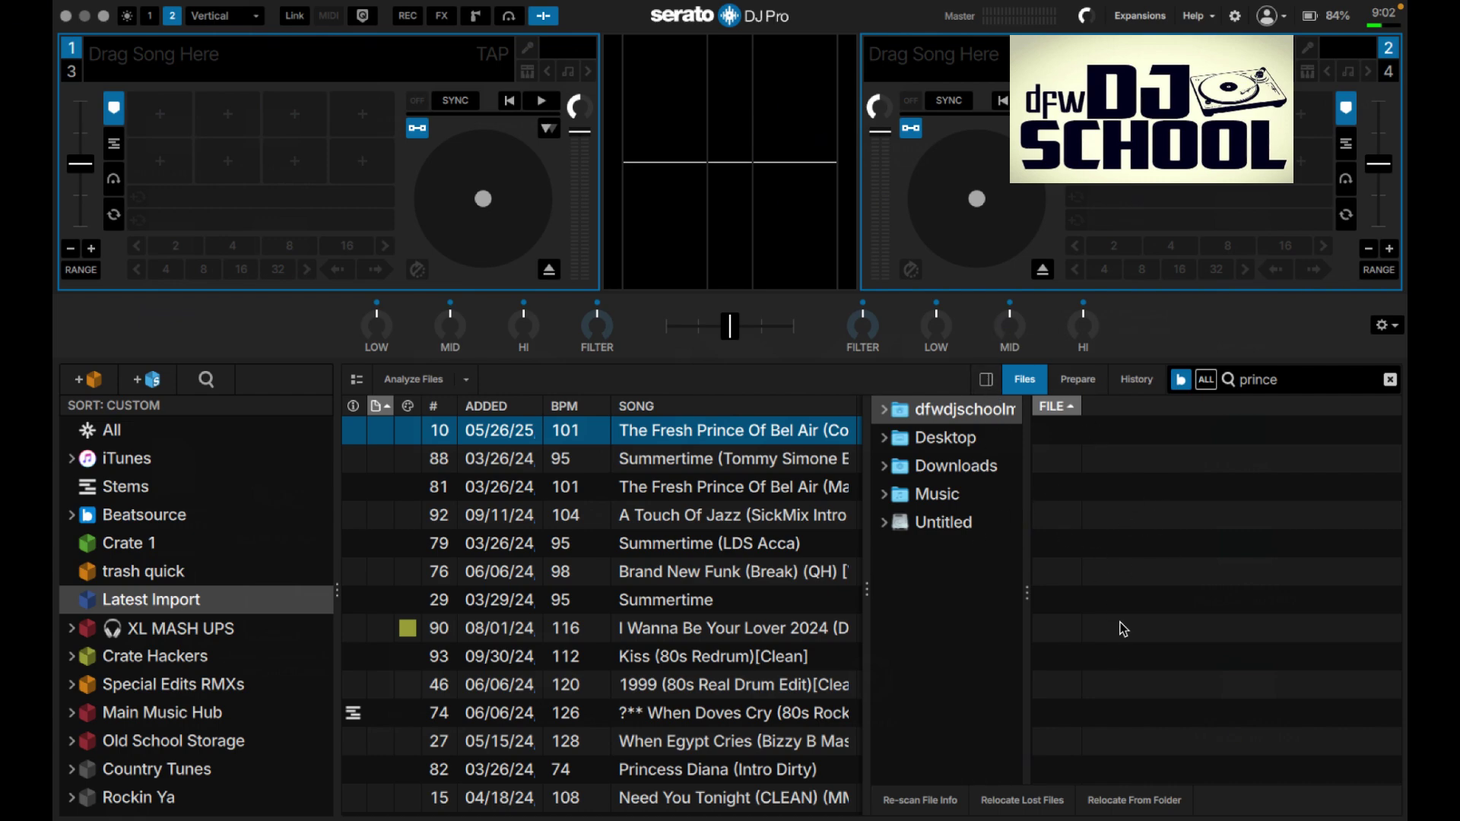
click(1131, 384)
click(1131, 382)
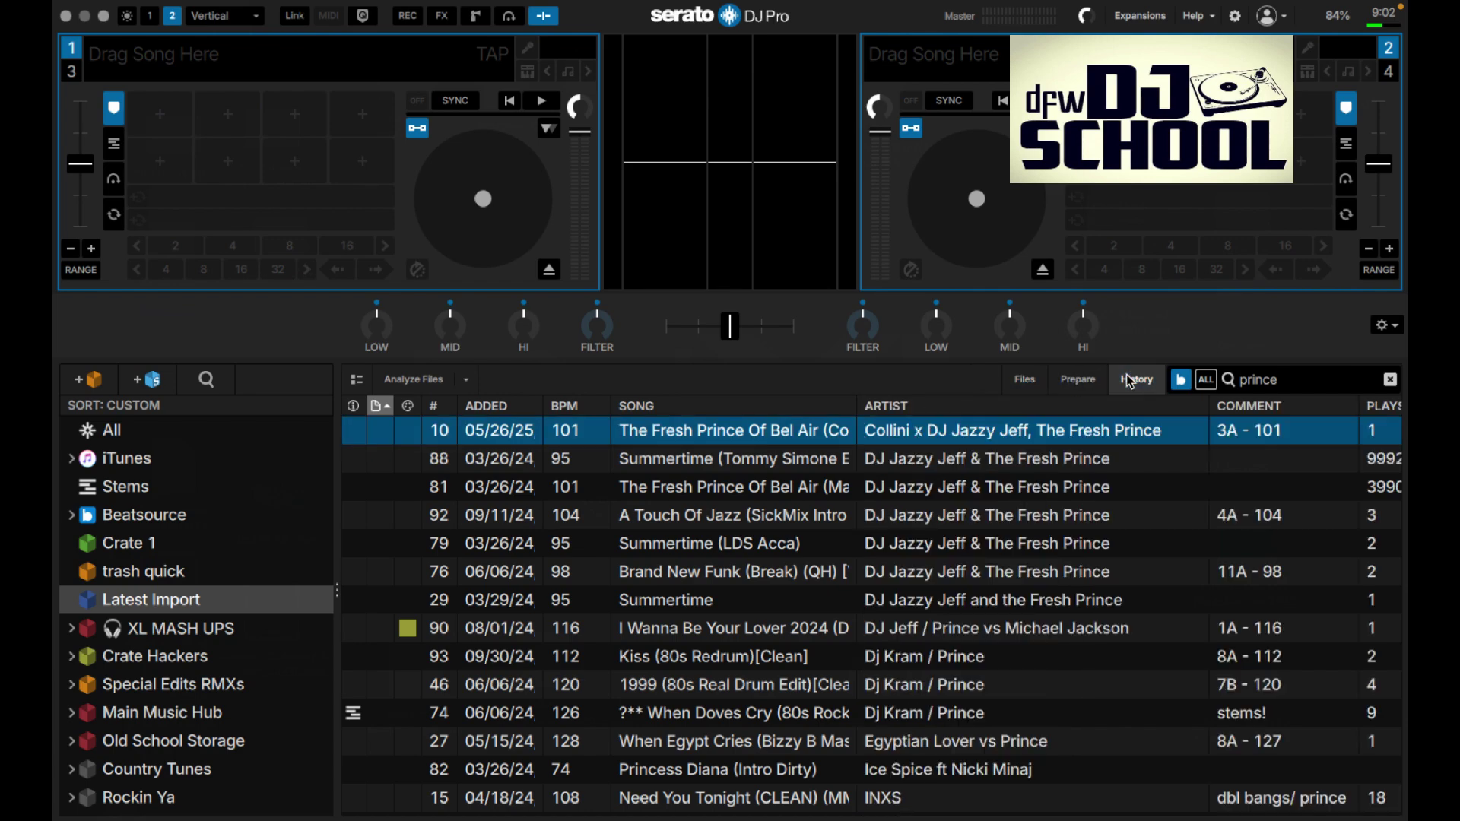
click(1080, 382)
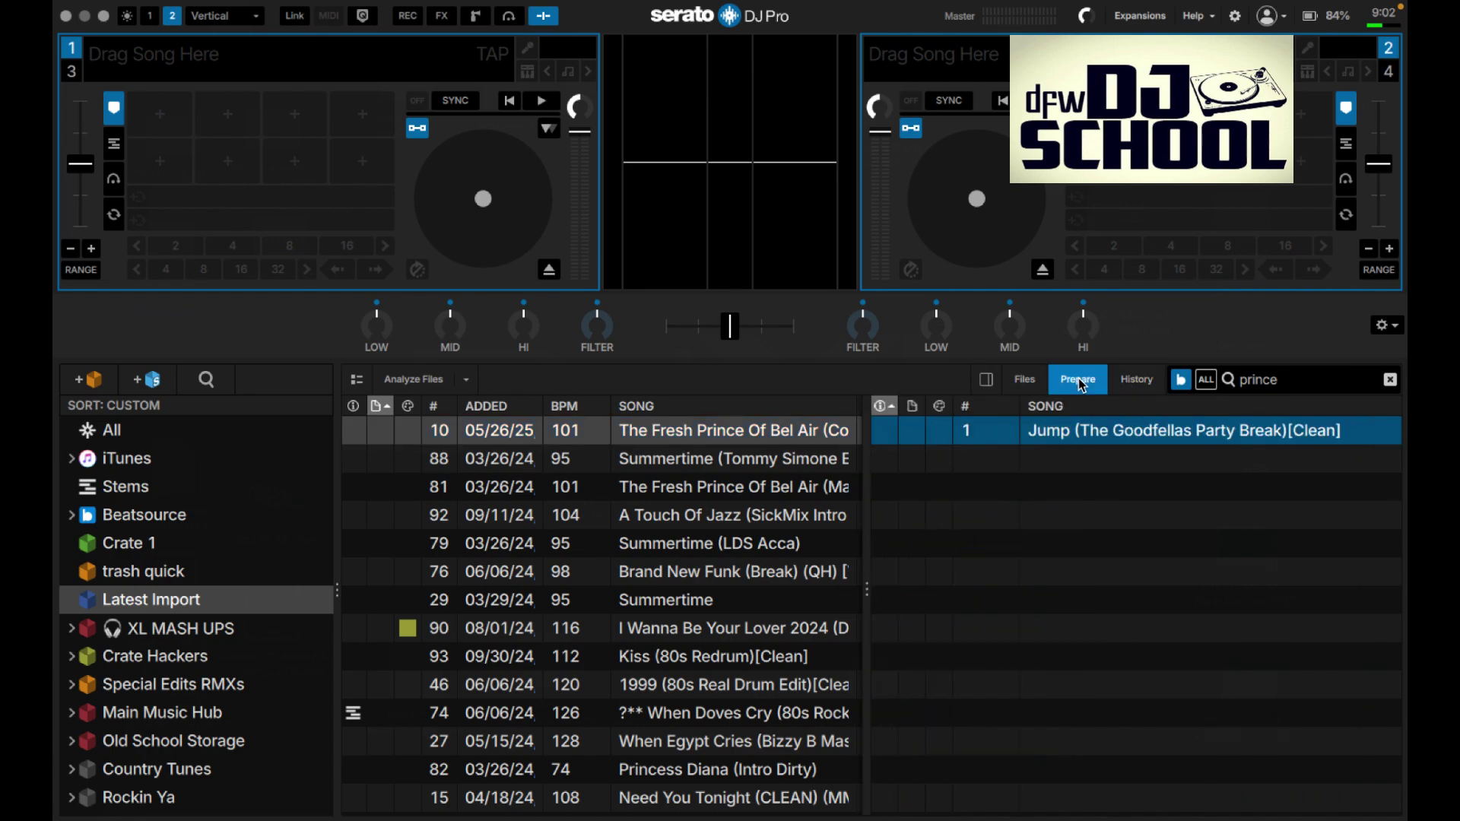
click(987, 380)
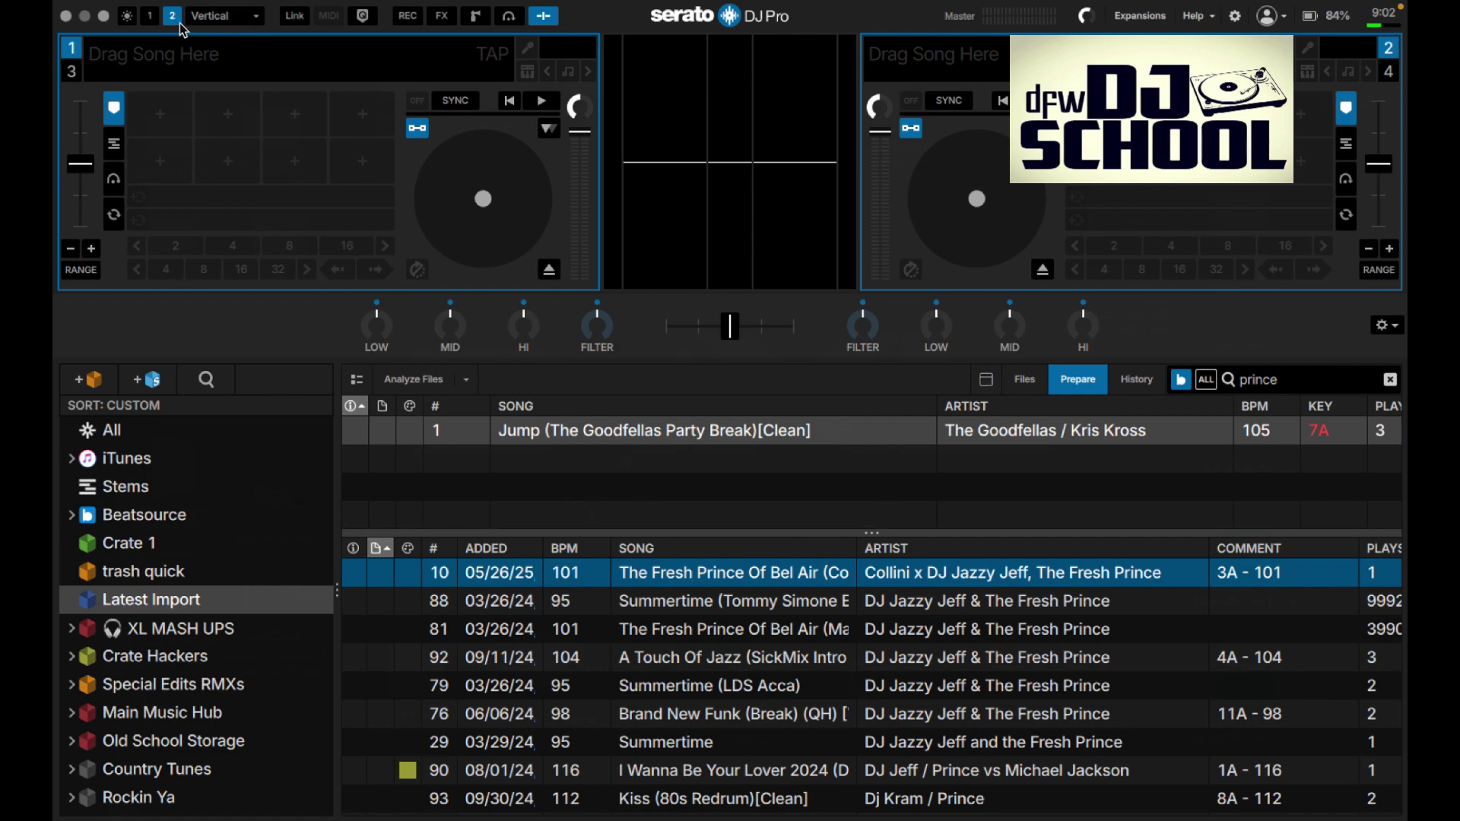
Review the available display layouts and keep the Vertical layout.
click(204, 19)
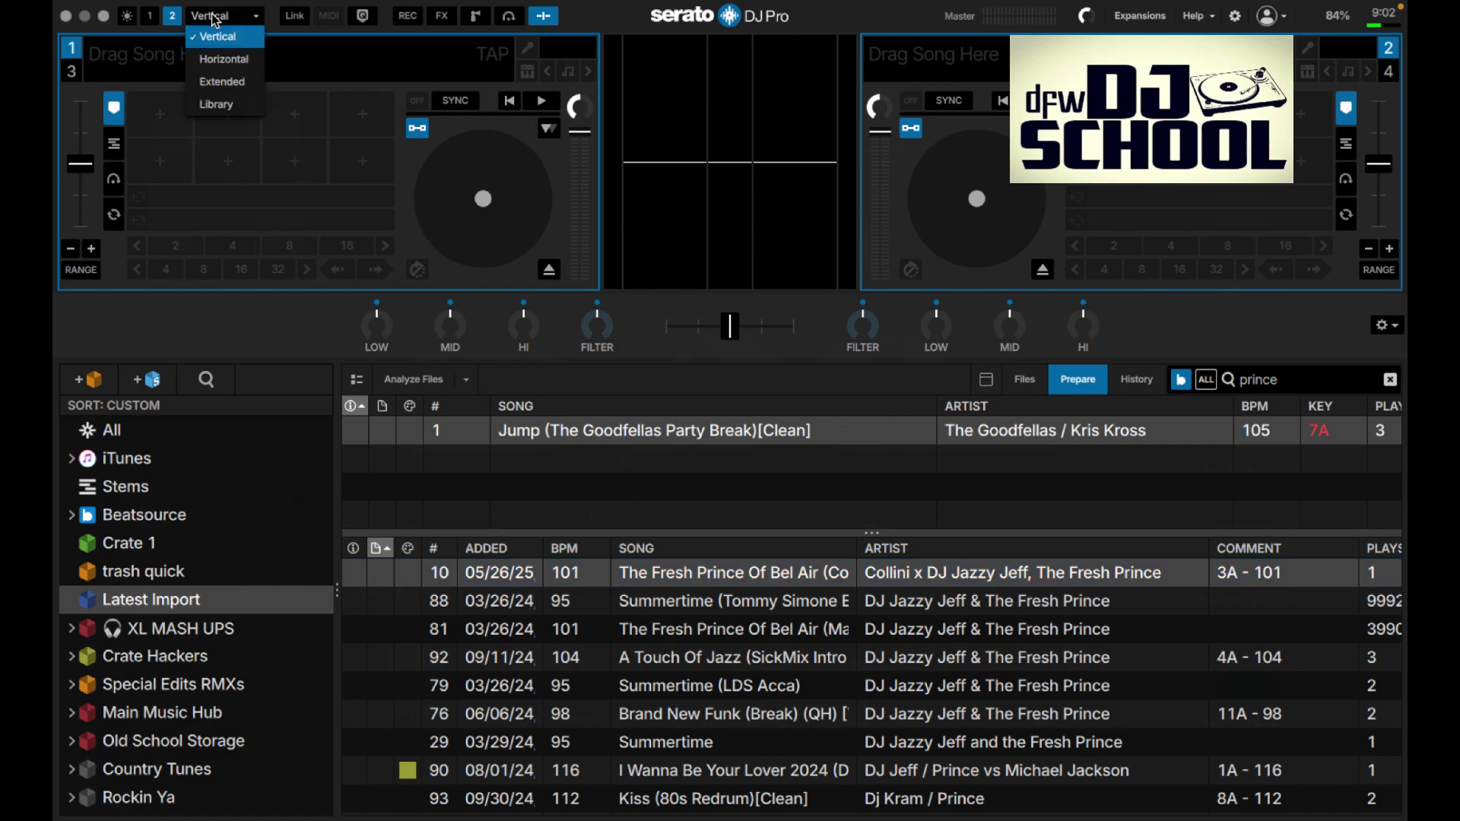
click(535, 206)
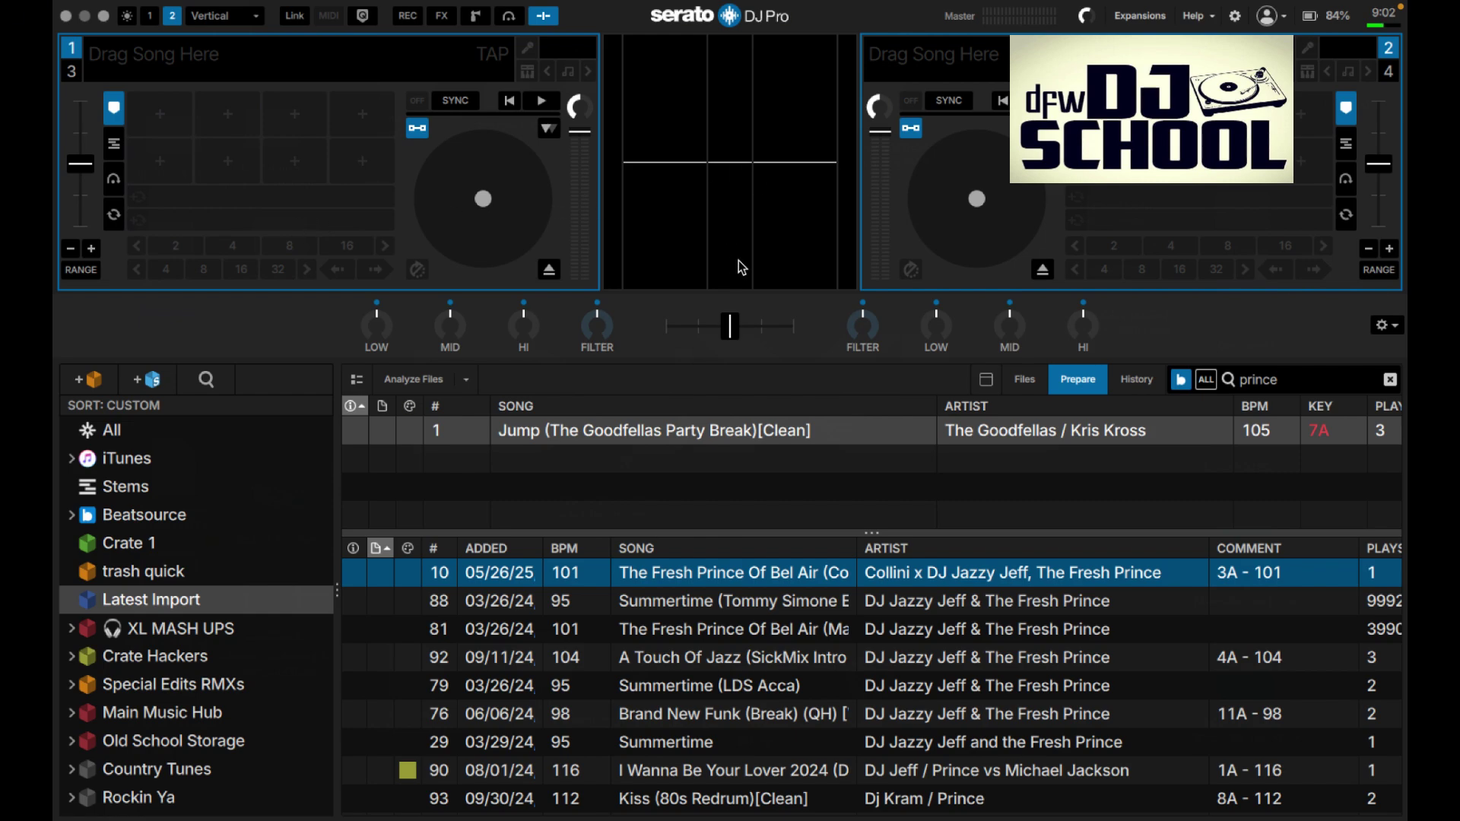
click(228, 16)
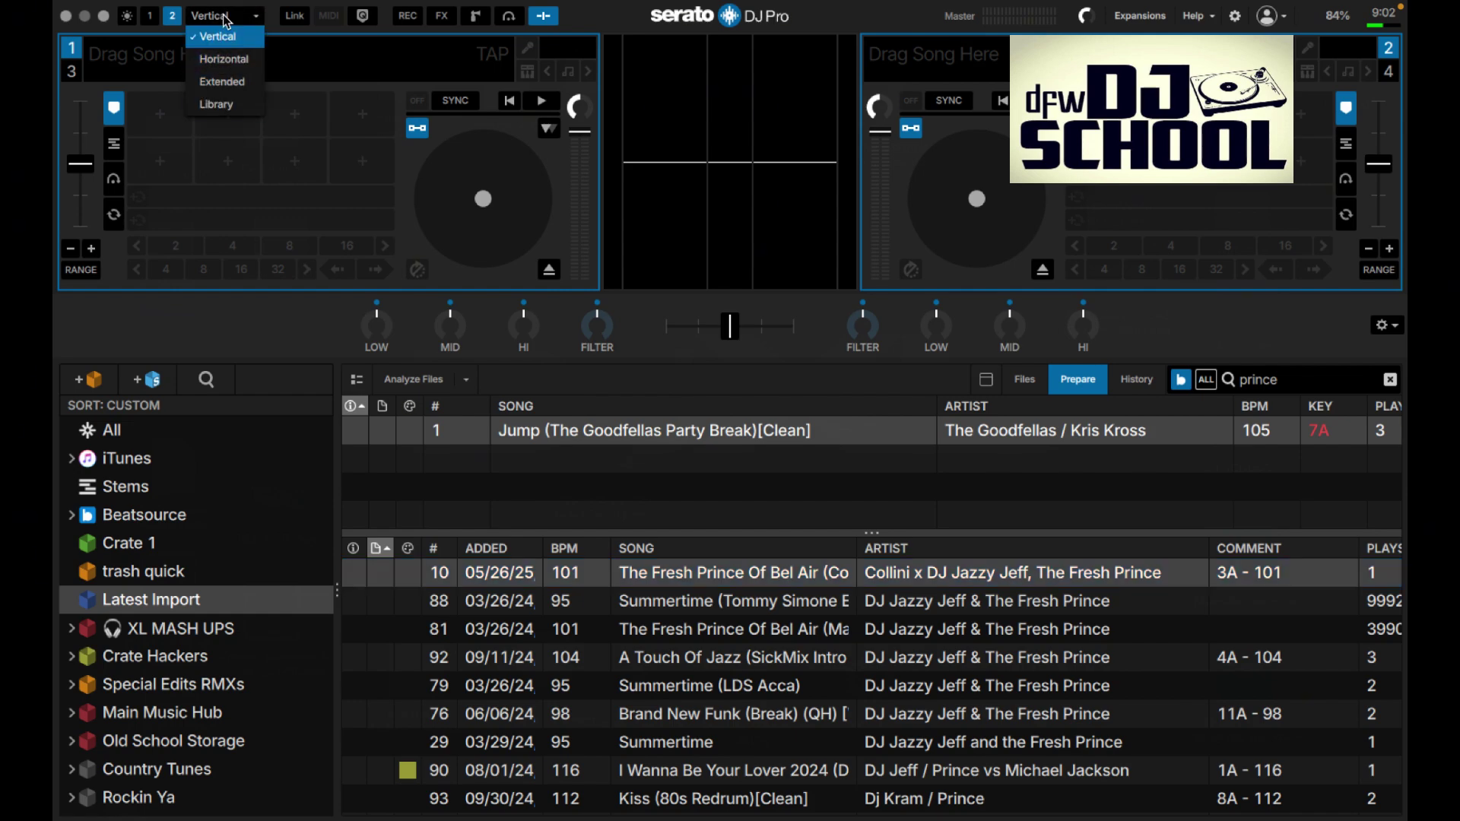
click(764, 261)
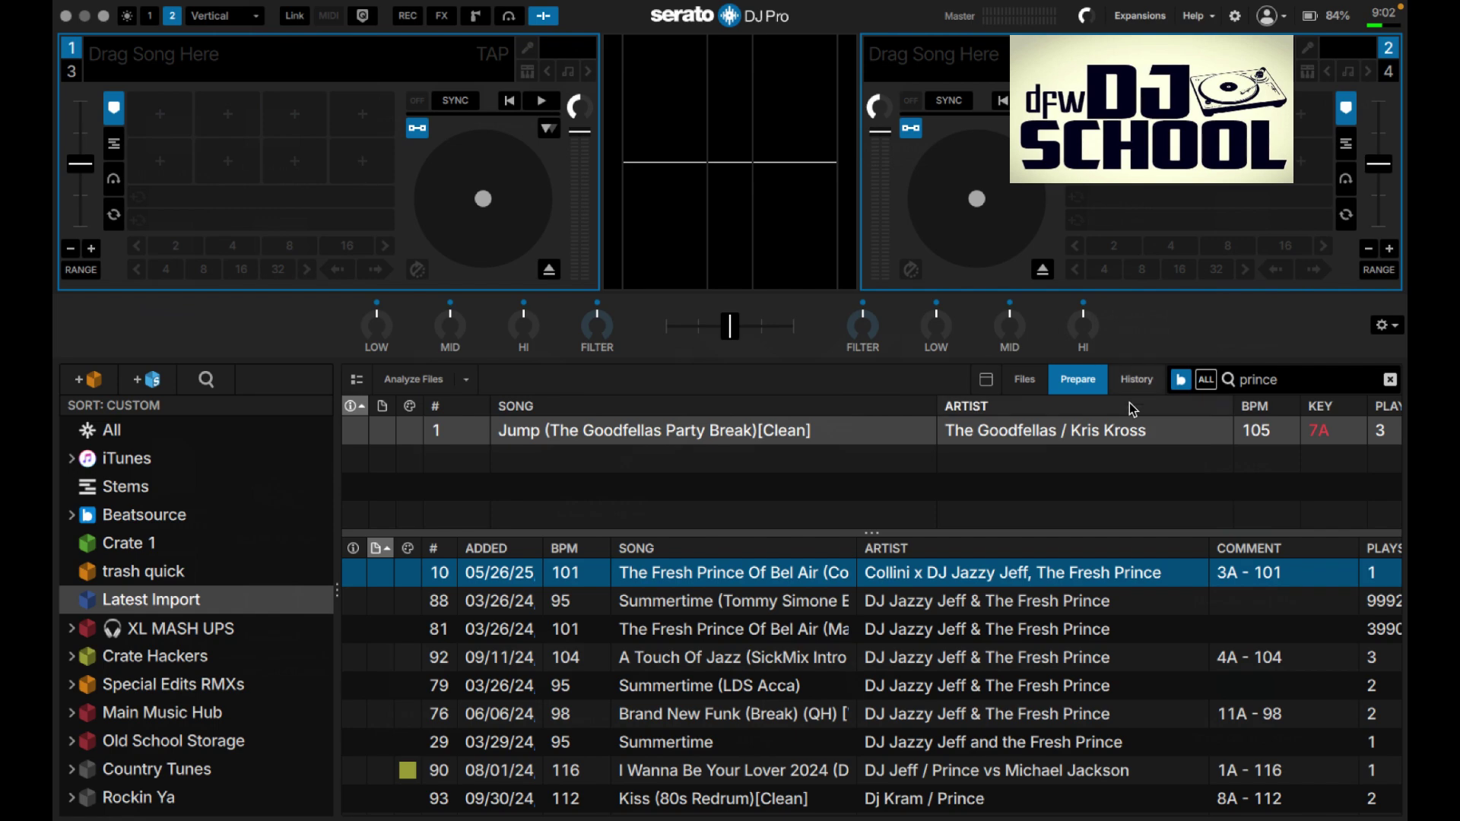
Try Prepare beside the track list with the track list widened to include the Artist column, and restore the stacked layout.
click(985, 382)
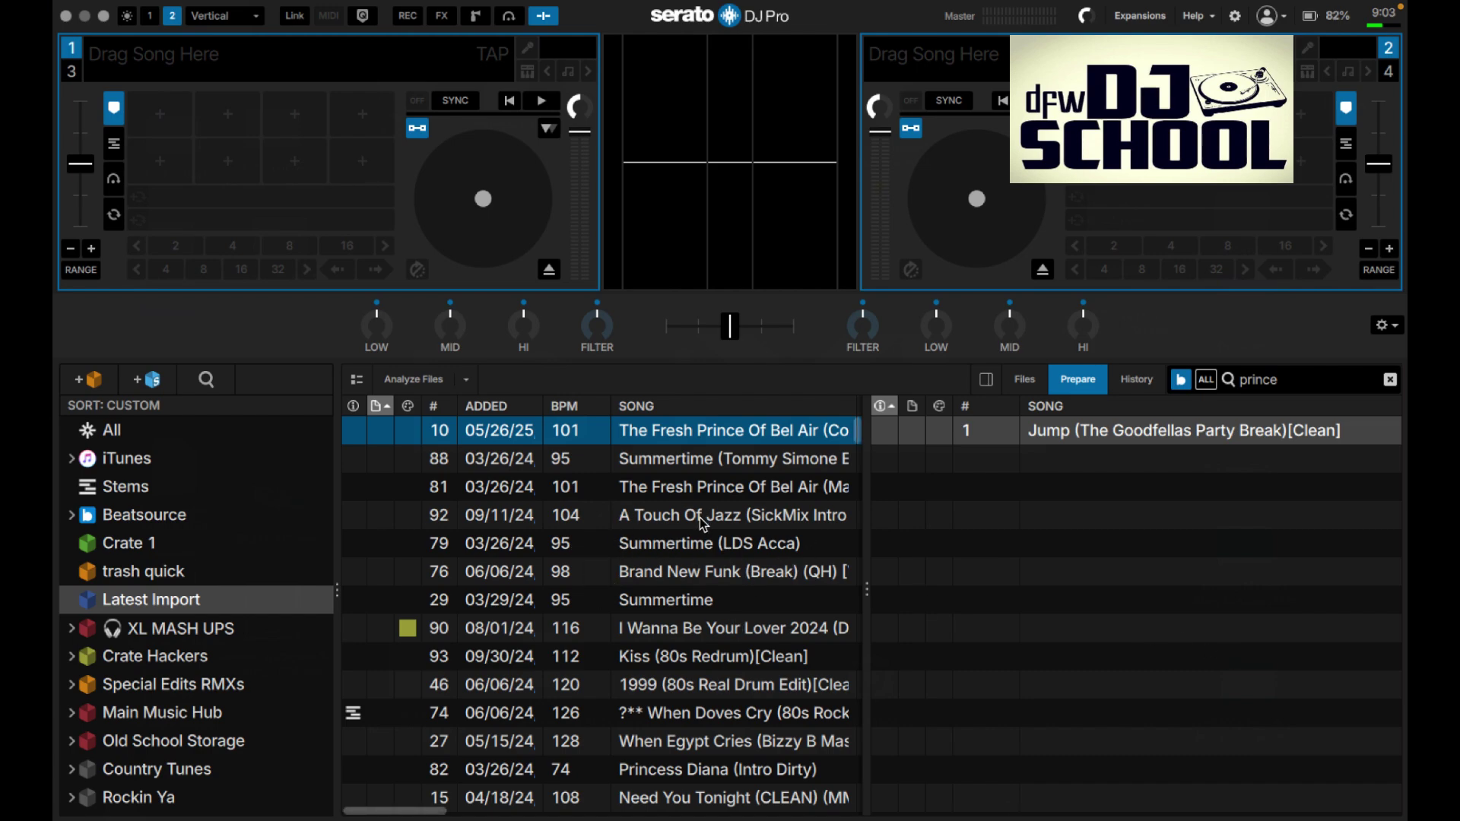
drag(863, 590, 1186, 563)
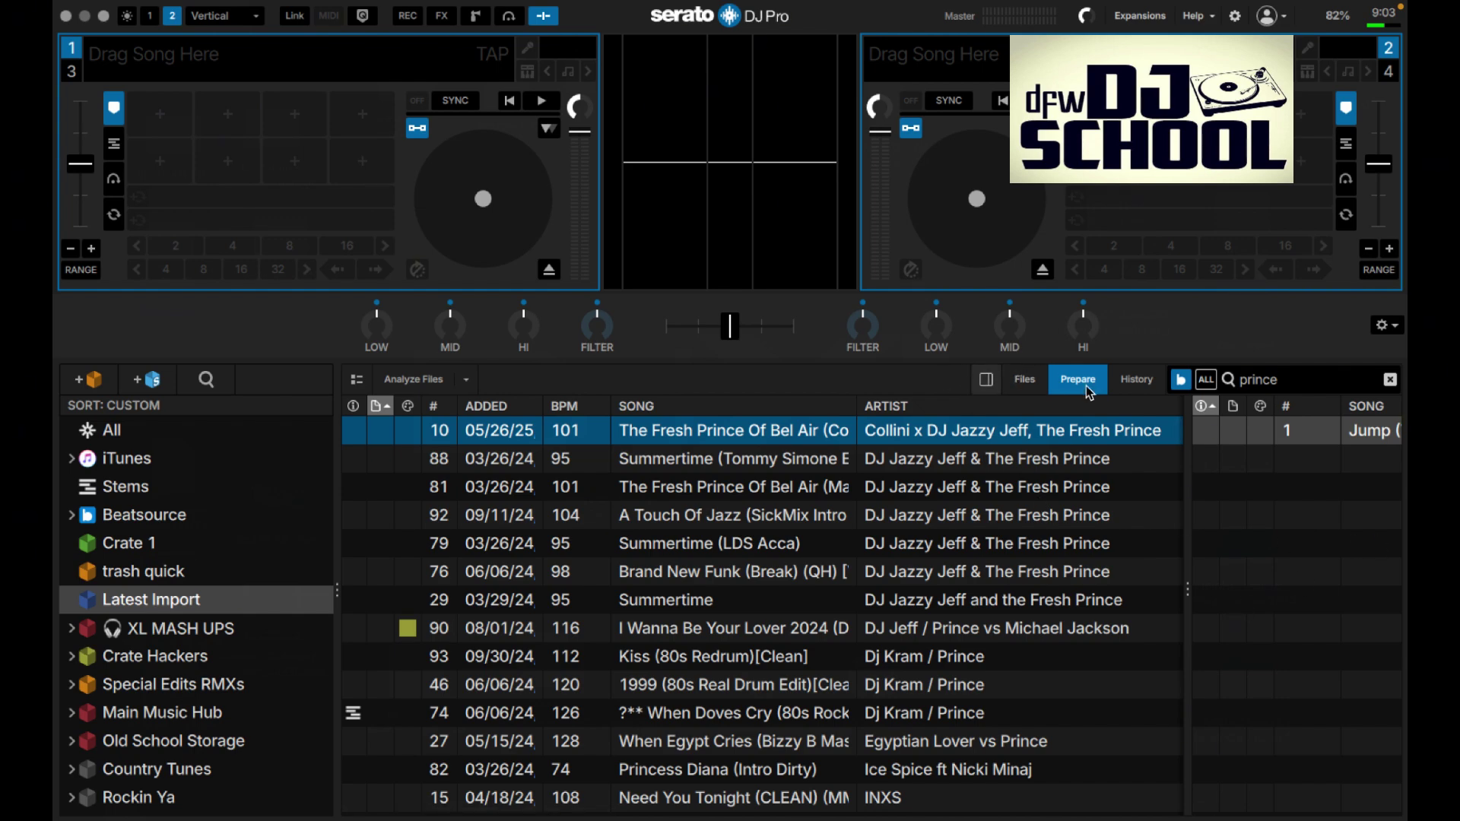
click(986, 379)
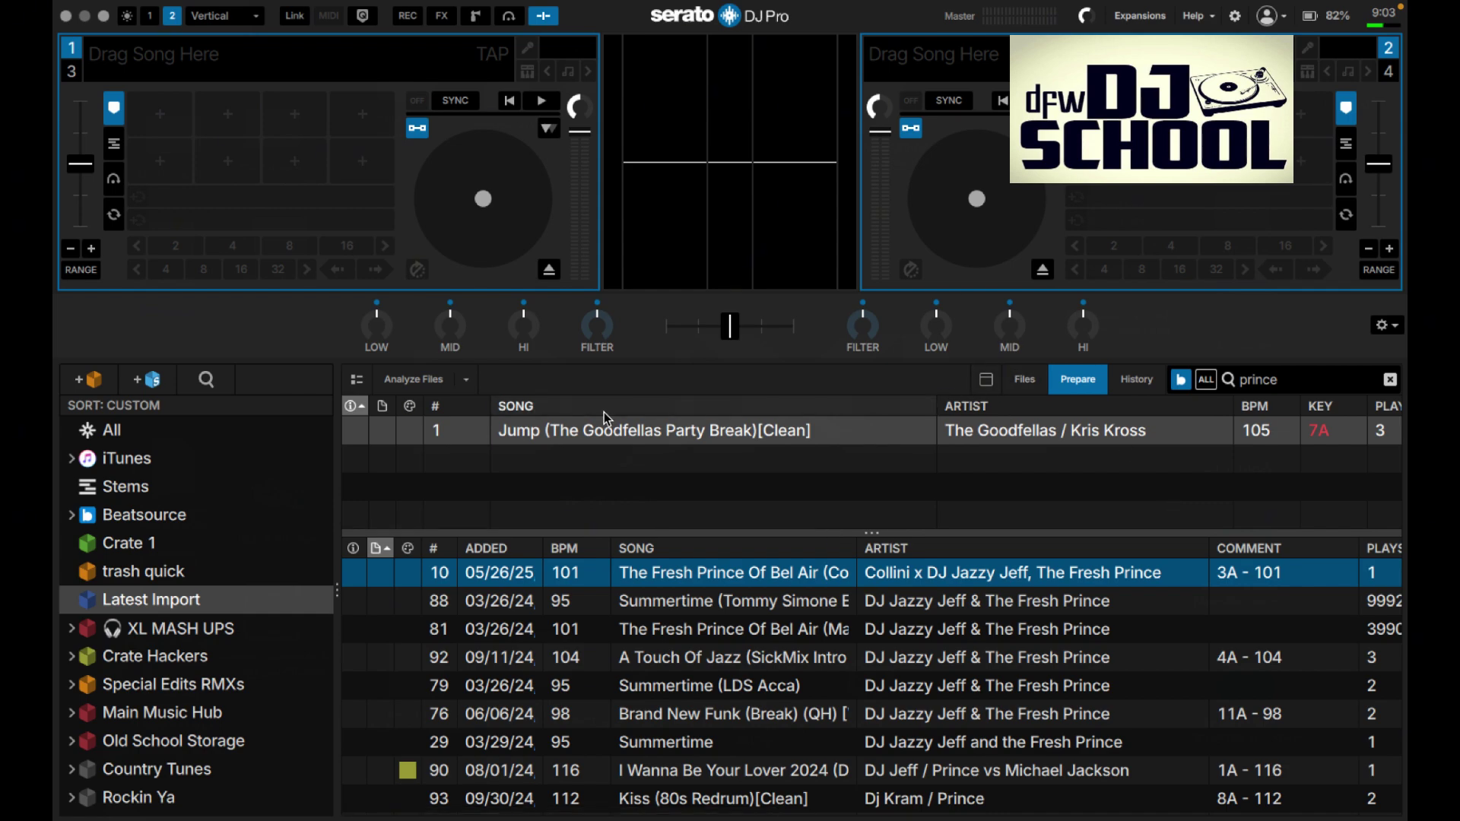
Review the file analysis settings and the BPM range choices, keeping the range at 78 - 155.
click(466, 380)
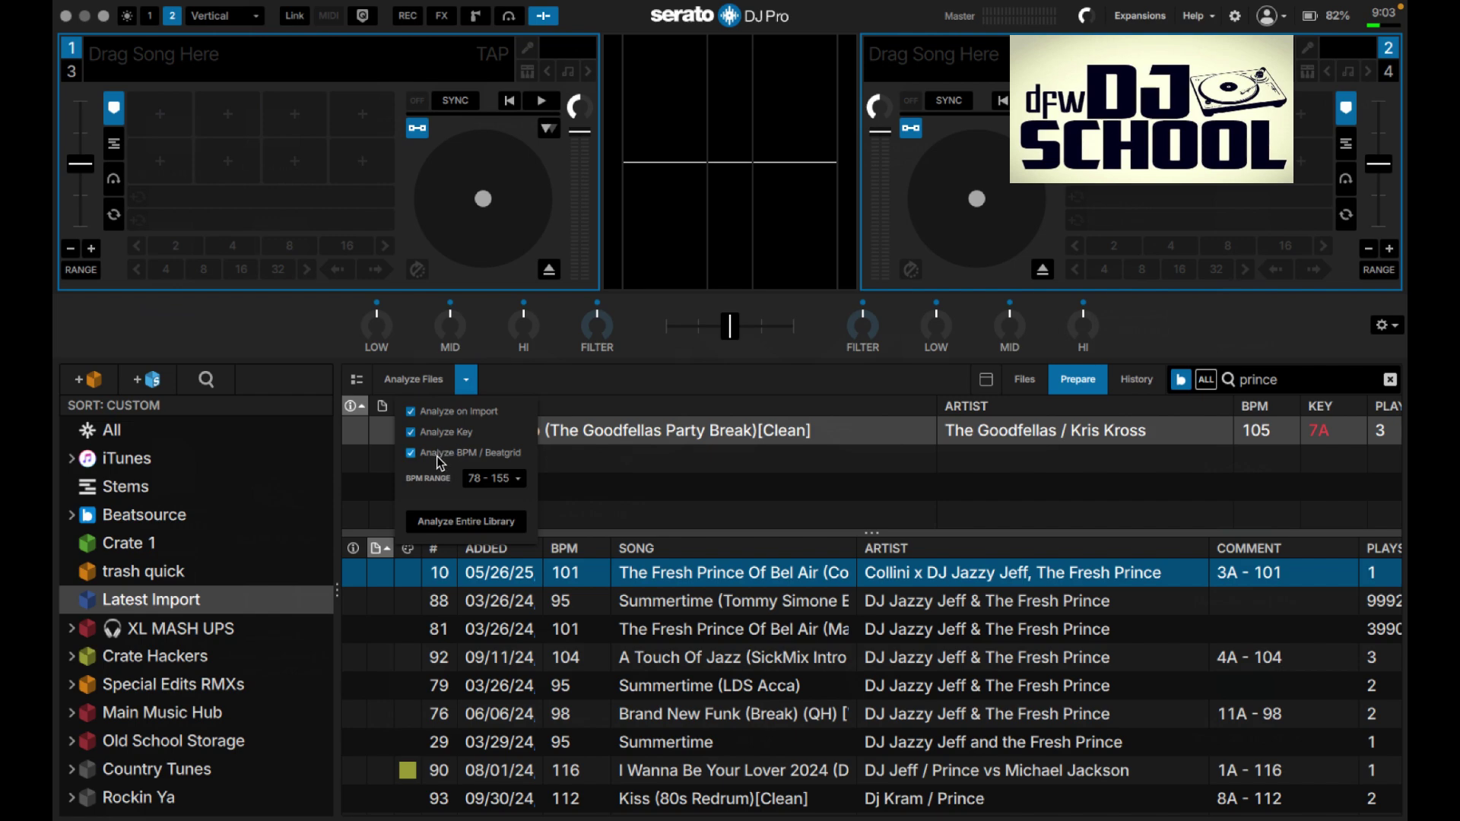
click(515, 486)
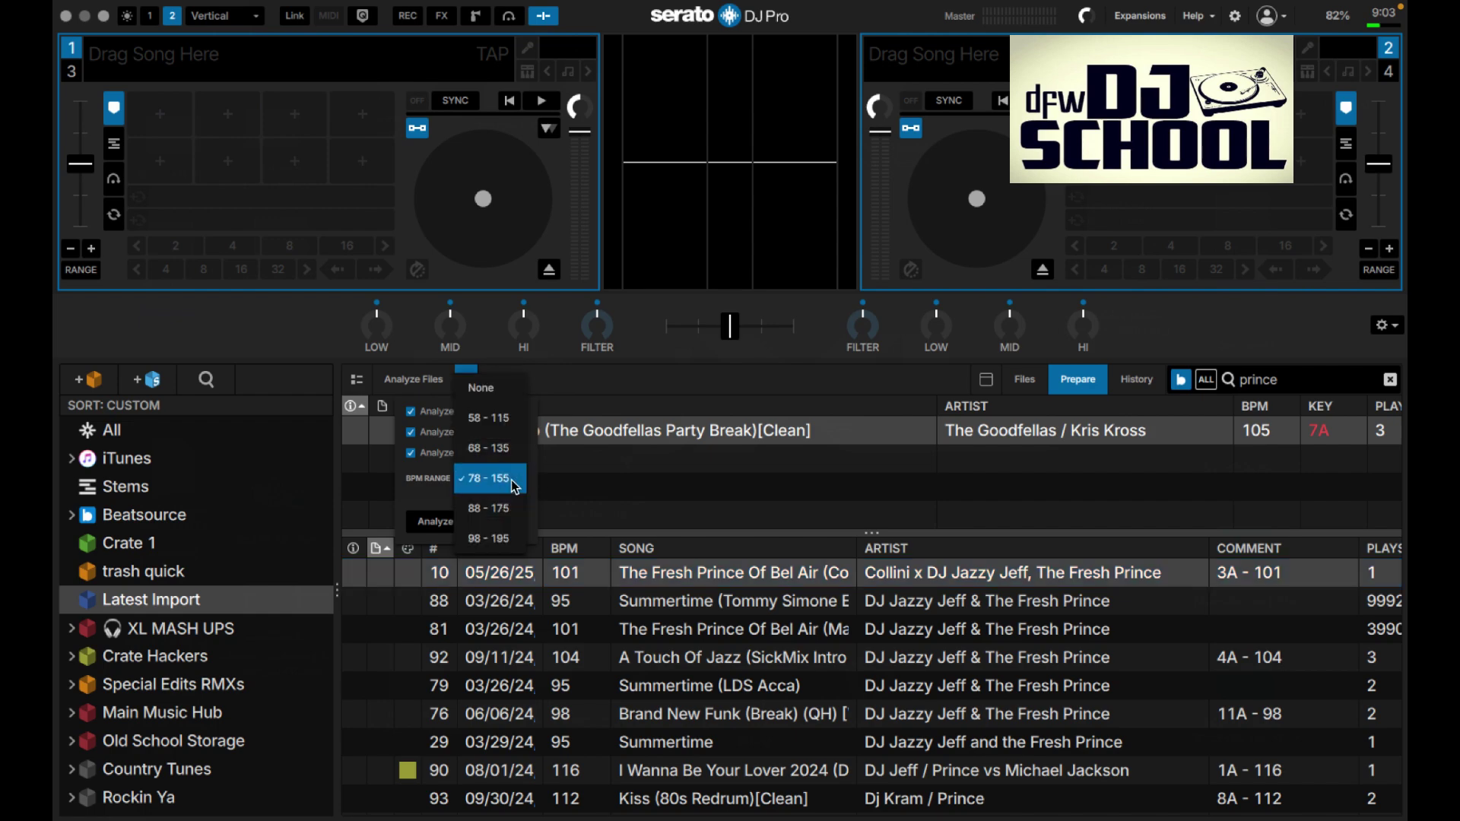
click(514, 485)
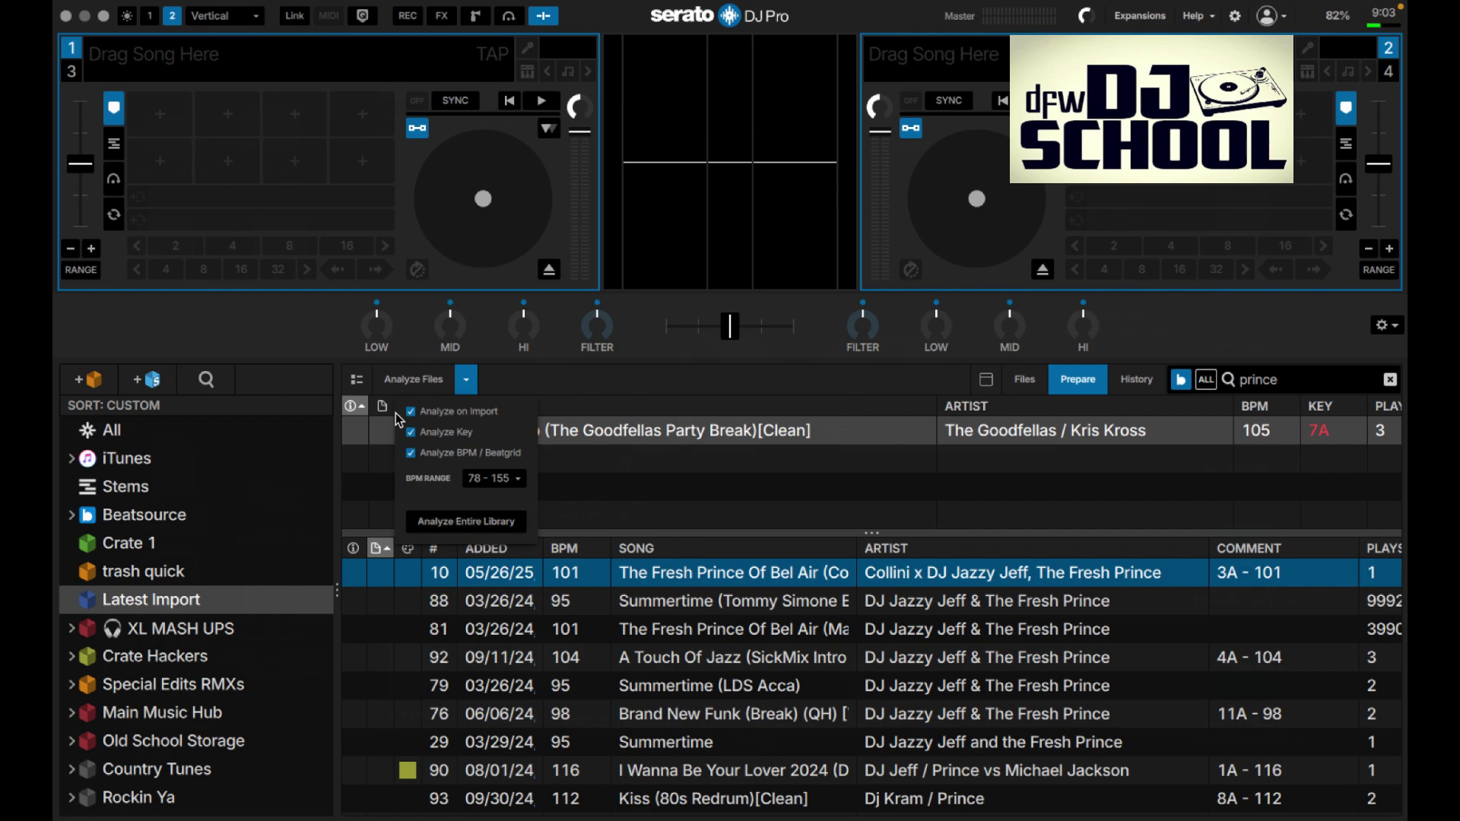
click(539, 389)
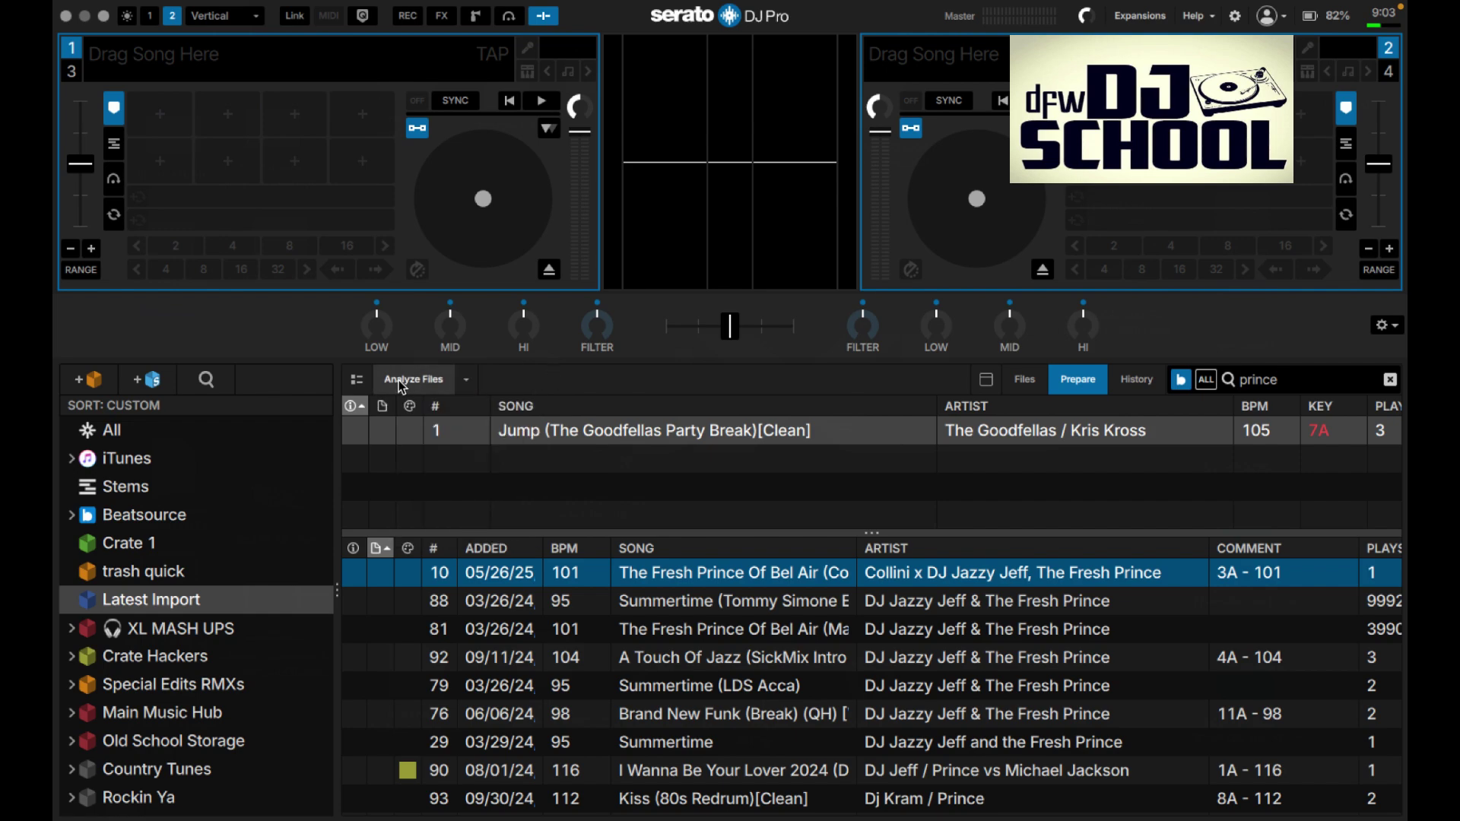
Try the album art view for the track lists and switch back to the plain text rows.
click(357, 380)
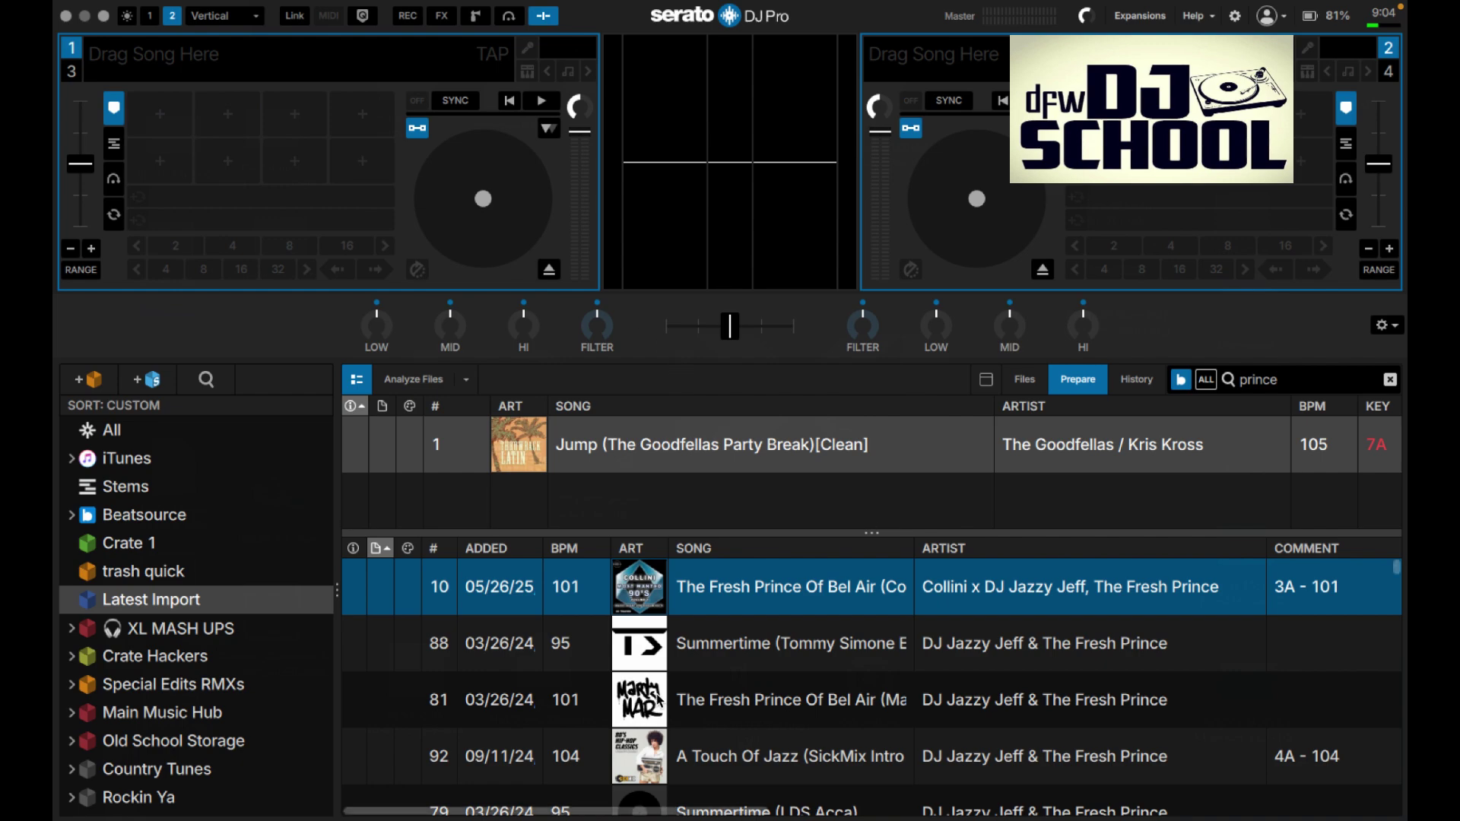
click(359, 382)
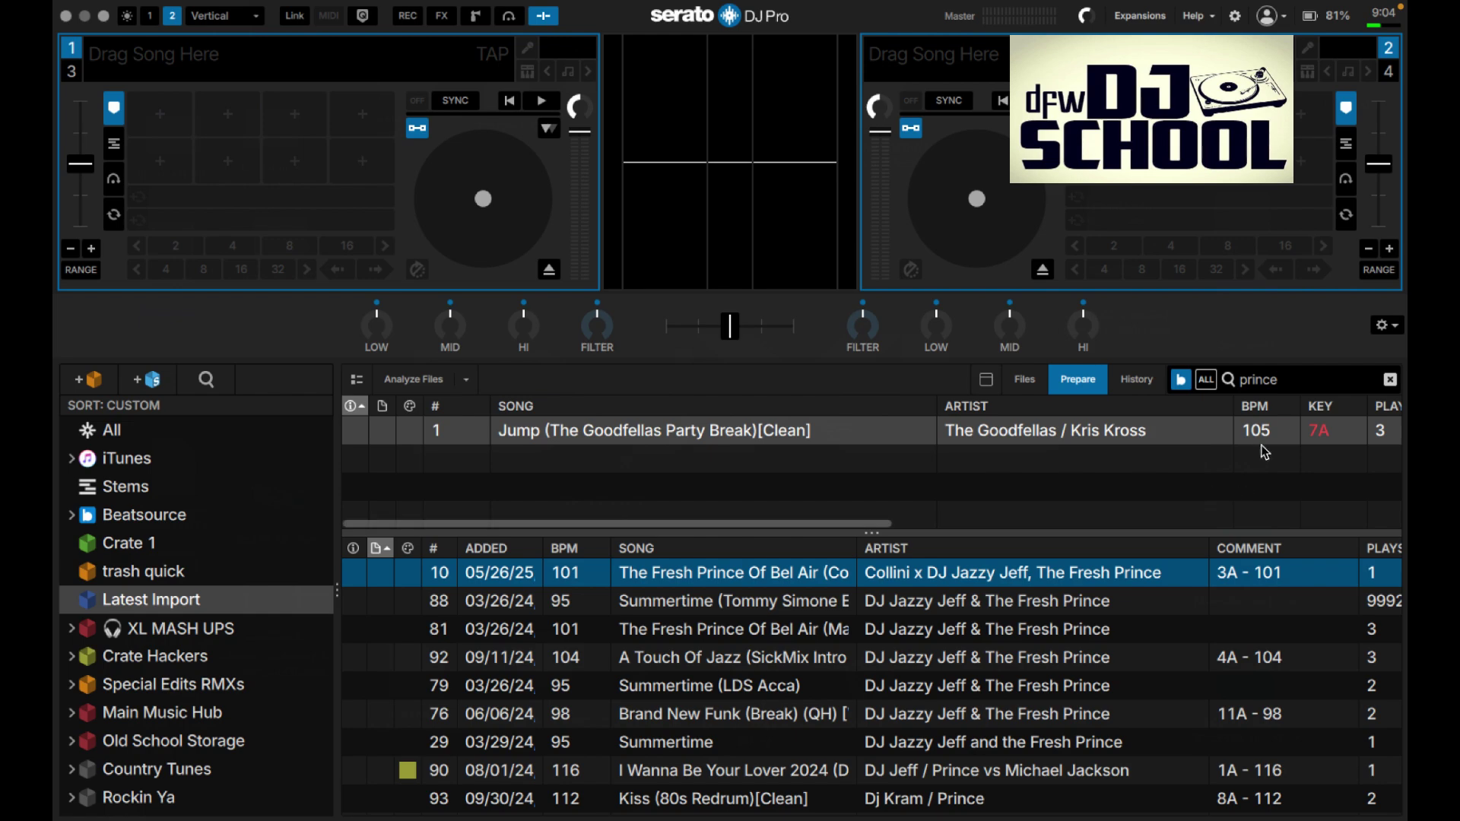
Check the Serato Play settings and nudge the on-screen crossfader slightly toward deck 2.
click(1391, 328)
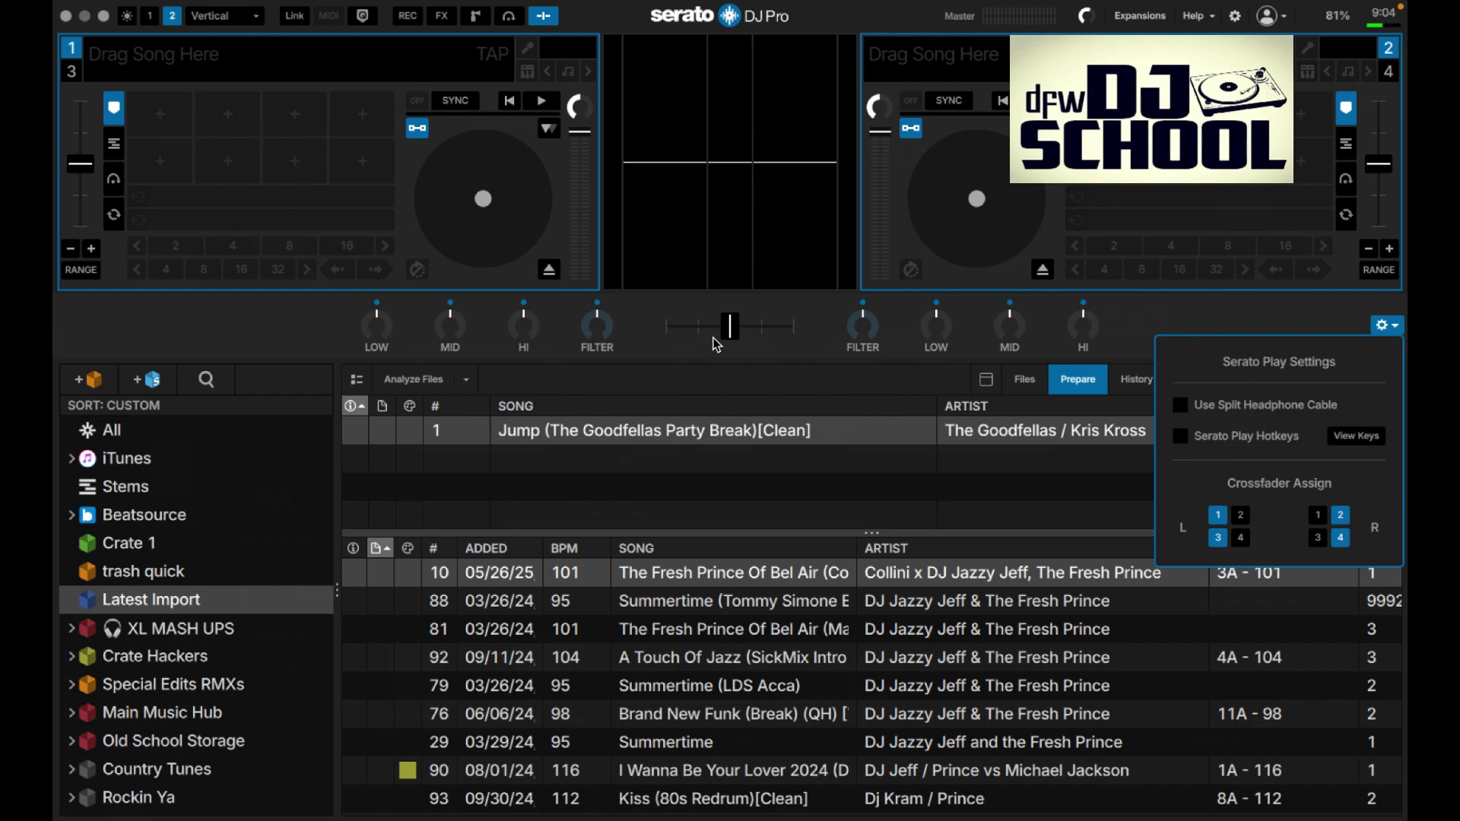
click(733, 329)
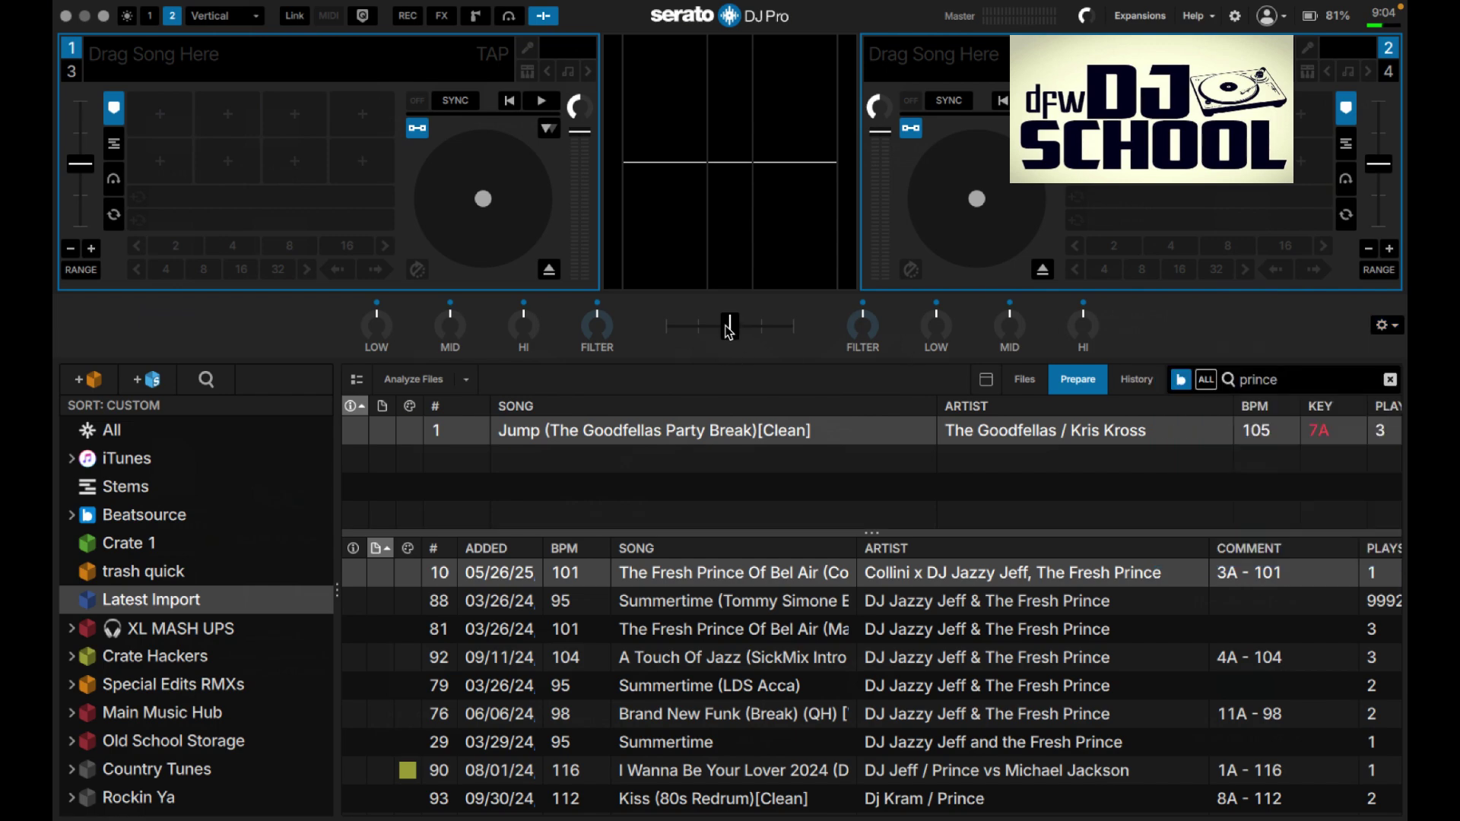
mouse_move(729, 327)
mouse_down()
mouse_move(668, 327)
mouse_move(737, 329)
mouse_up()
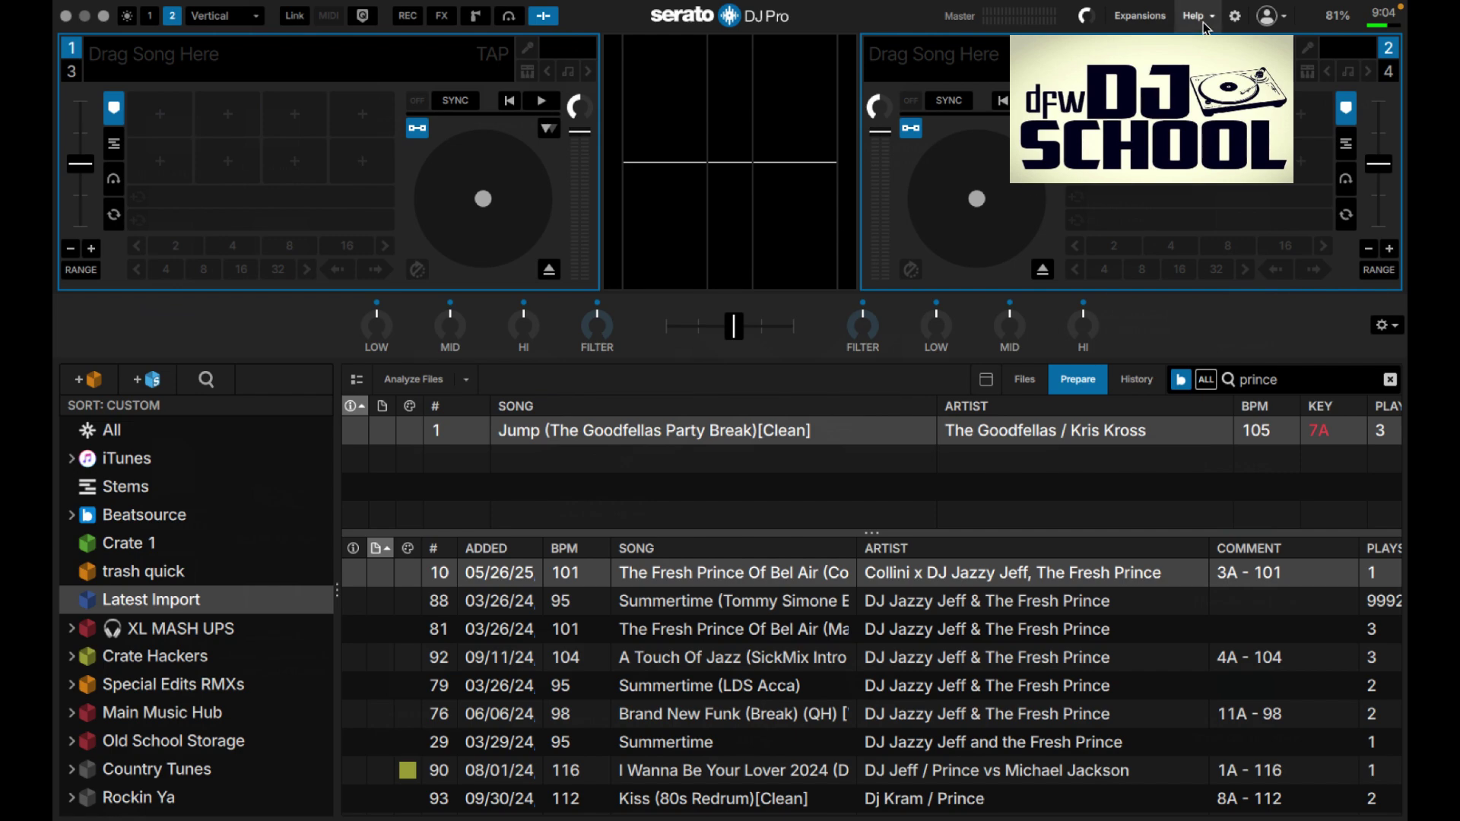
click(1385, 326)
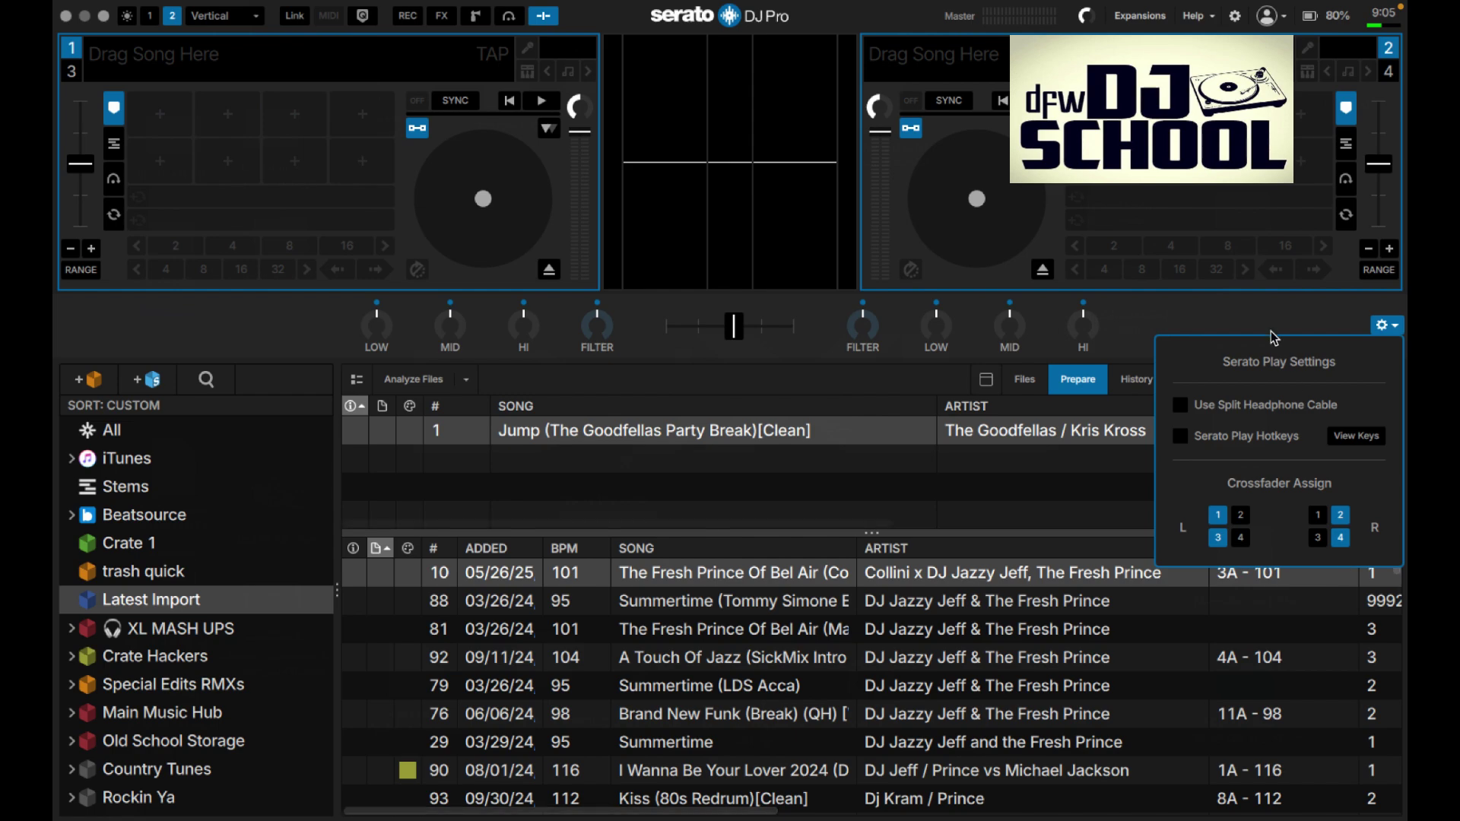
click(1385, 328)
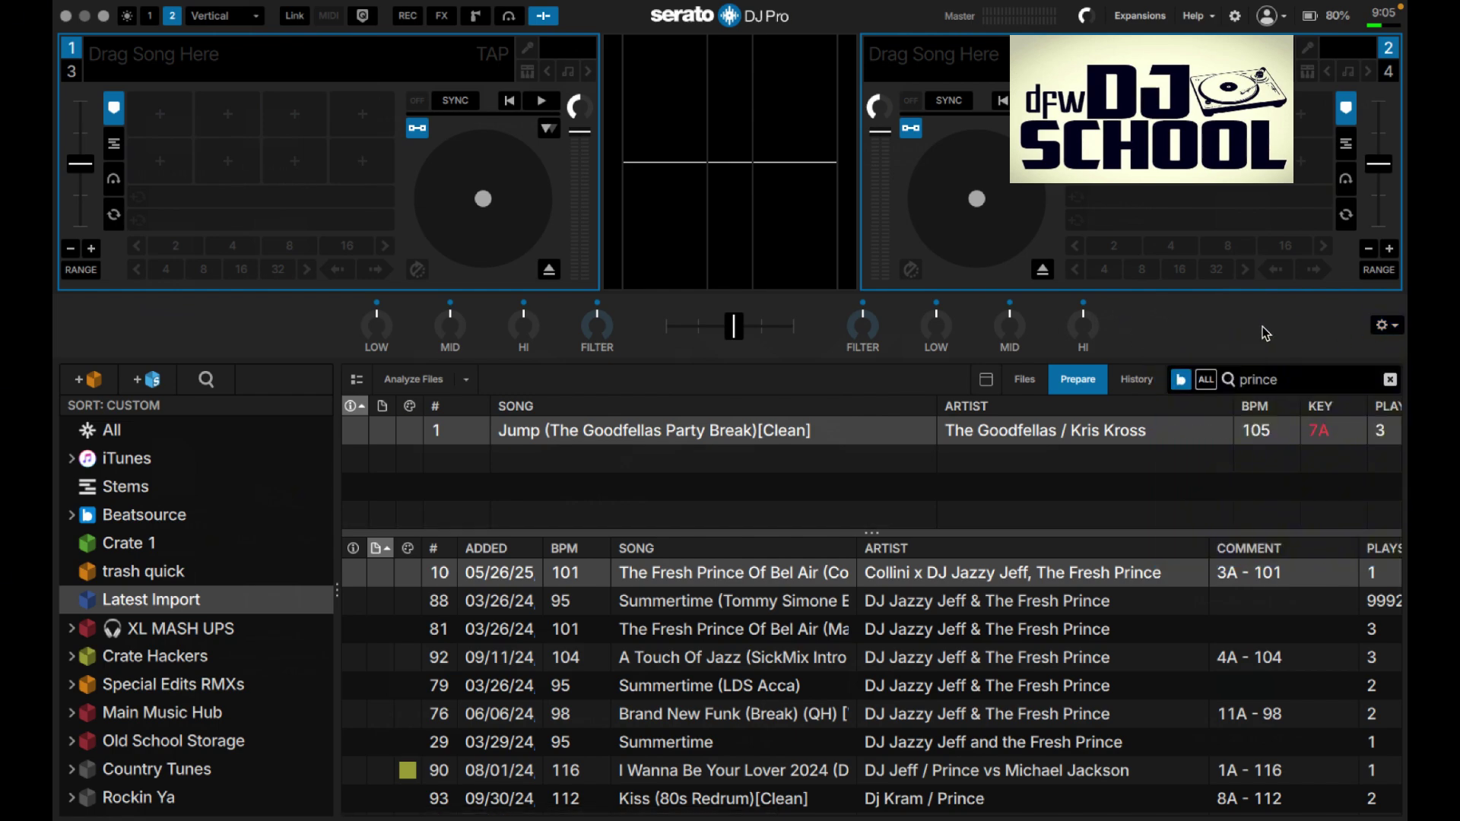